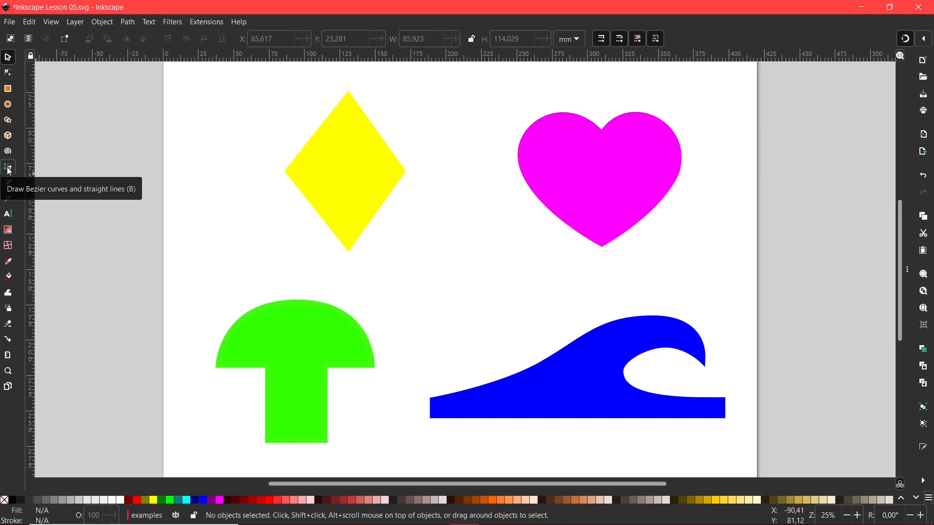
pyautogui.click(9, 170)
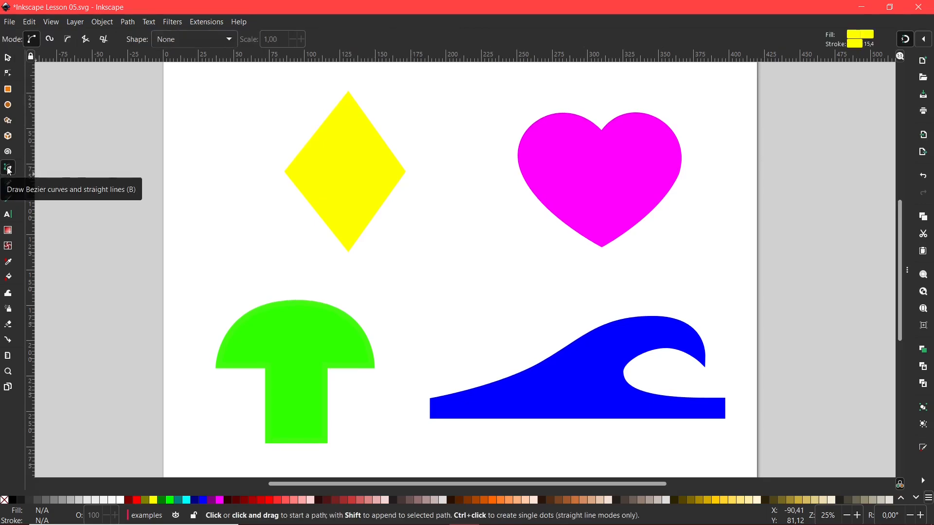
pyautogui.moveTo(635, 368); pyautogui.dragTo(692, 368)
pyautogui.press('Escape')
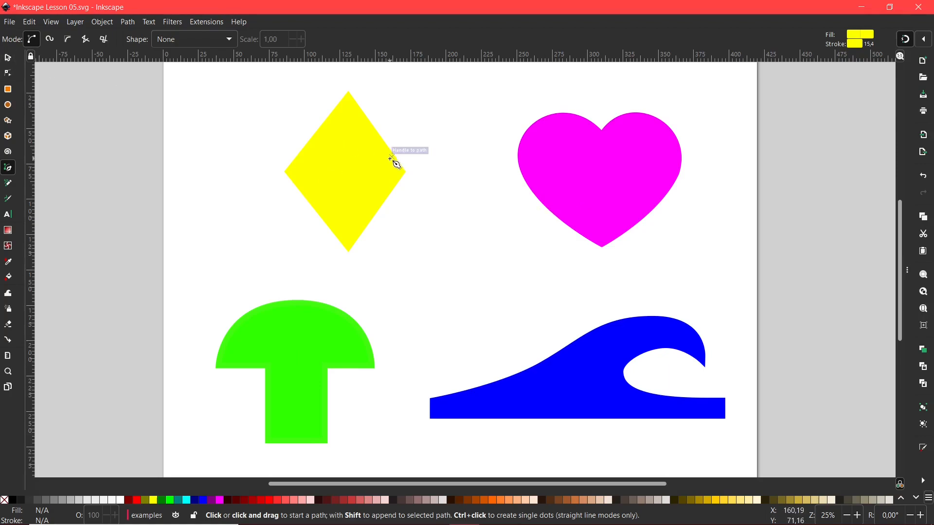
# Open the yellow diamond for node editing and turn on the display of its path outline.
pyautogui.click(7, 74)
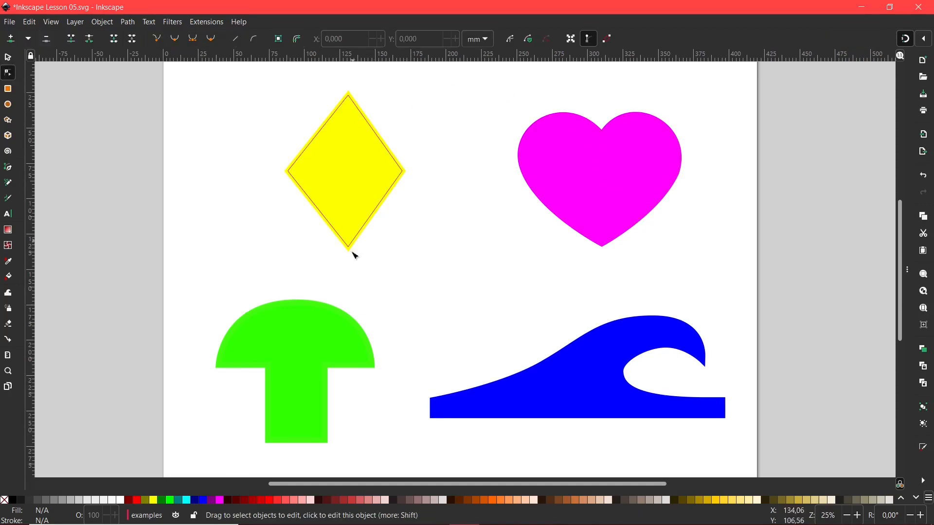
pyautogui.click(364, 188)
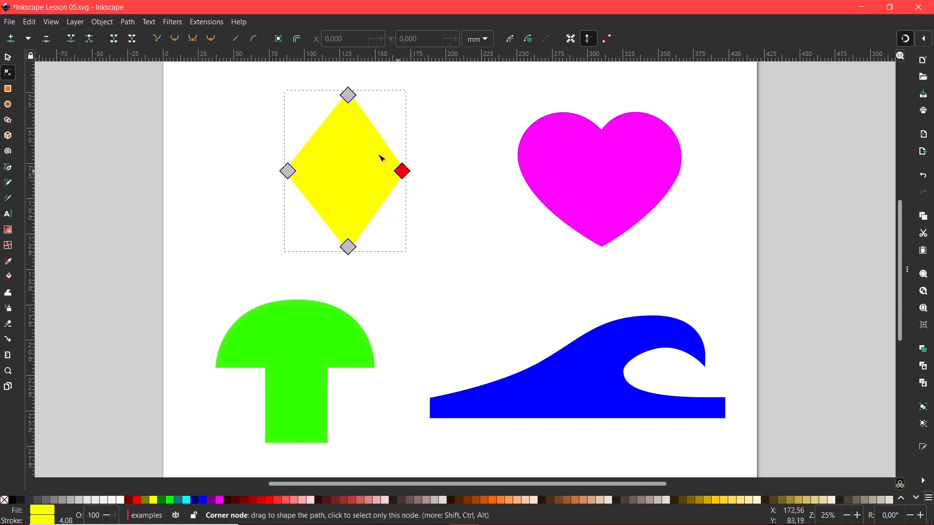
pyautogui.click(605, 43)
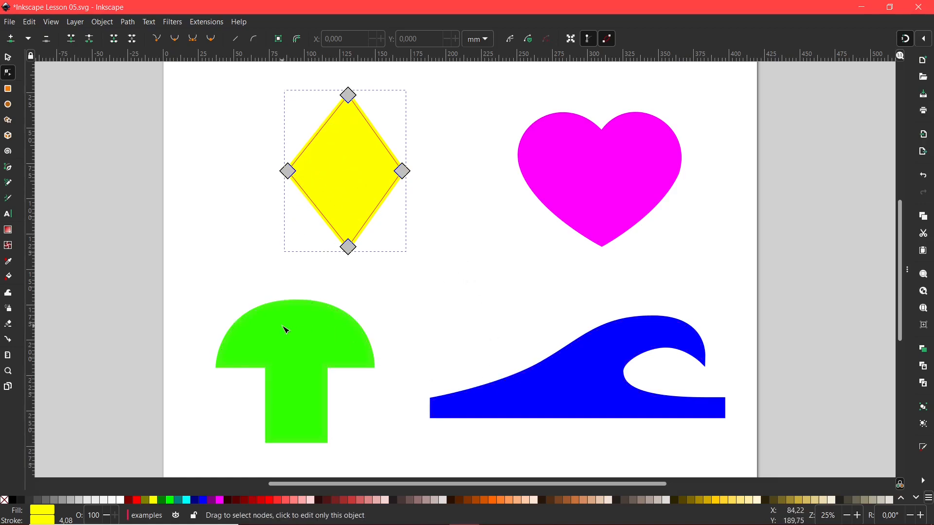
# Open the green mushroom for node editing and shift its top smooth node slightly to about X 92.7, Y 174.3 mm.
pyautogui.click(285, 305)
pyautogui.moveTo(386, 374); pyautogui.dragTo(431, 326)
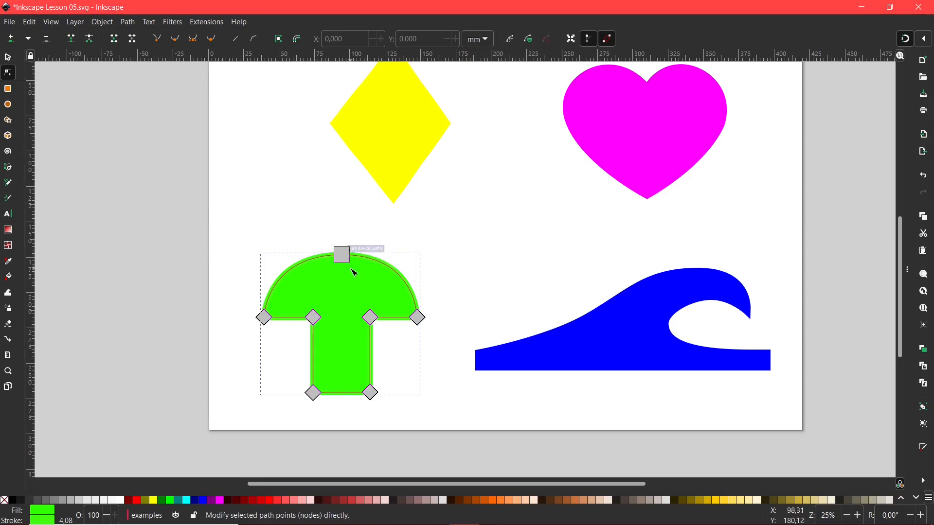
pyautogui.click(342, 255)
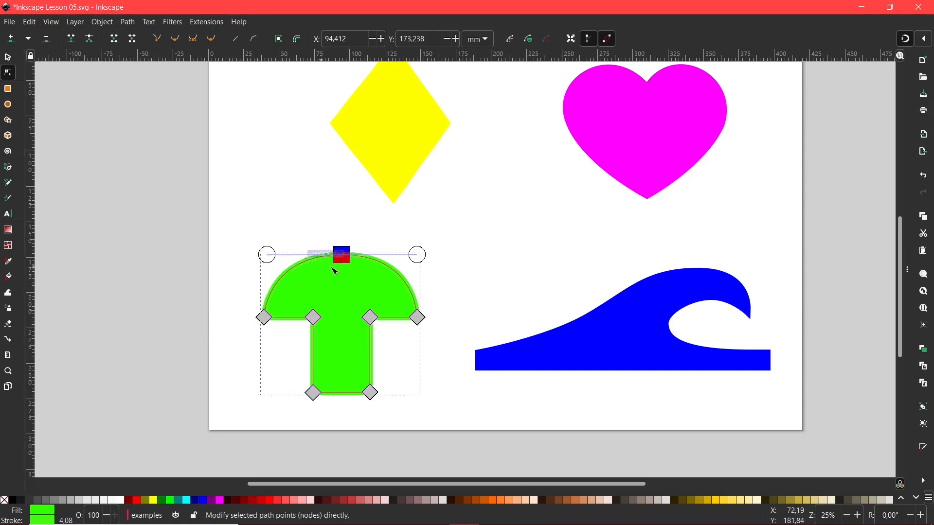
pyautogui.moveTo(346, 258)
pyautogui.mouseDown()
pyautogui.moveTo(376, 263)
pyautogui.moveTo(326, 266)
pyautogui.moveTo(348, 257)
pyautogui.moveTo(339, 257)
pyautogui.mouseUp()
pyautogui.moveTo(544, 232); pyautogui.dragTo(502, 249)
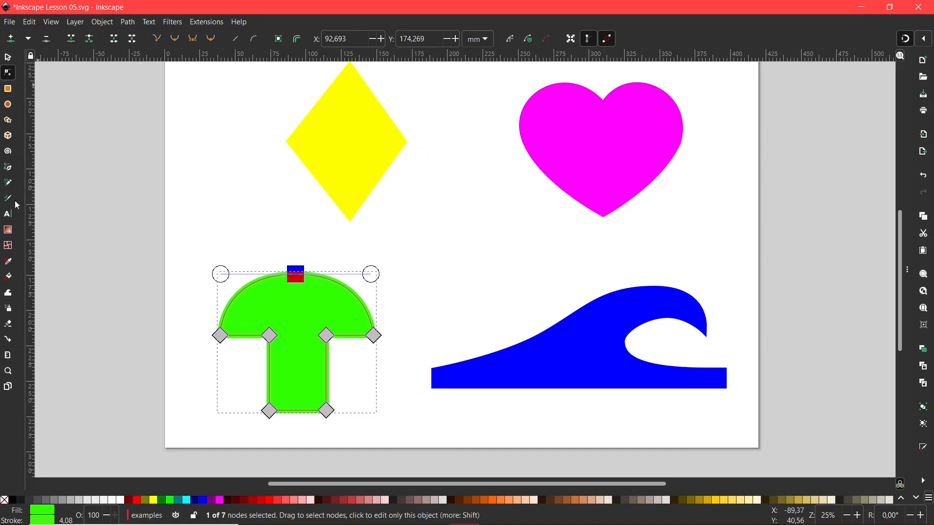
# Draw an open horizontal straight line about 98 mm wide with the Pen tool in the gap below the diamond and heart.
pyautogui.click(8, 169)
pyautogui.click(380, 239)
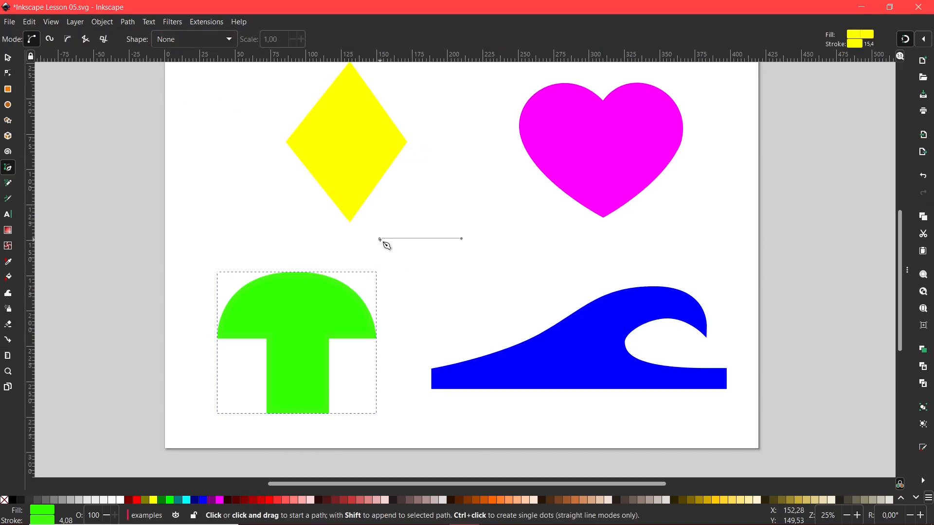
pyautogui.press('Escape')
pyautogui.click(382, 239)
pyautogui.click(382, 239)
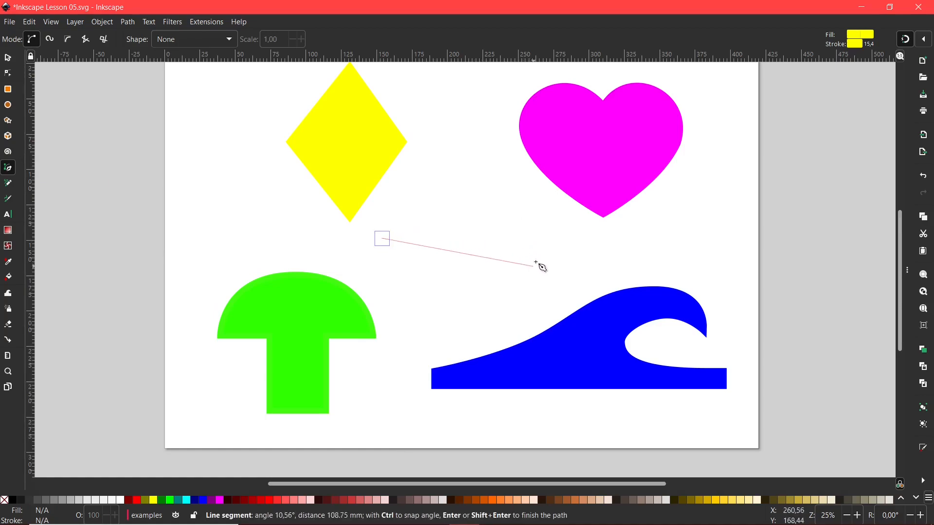
pyautogui.click(516, 238)
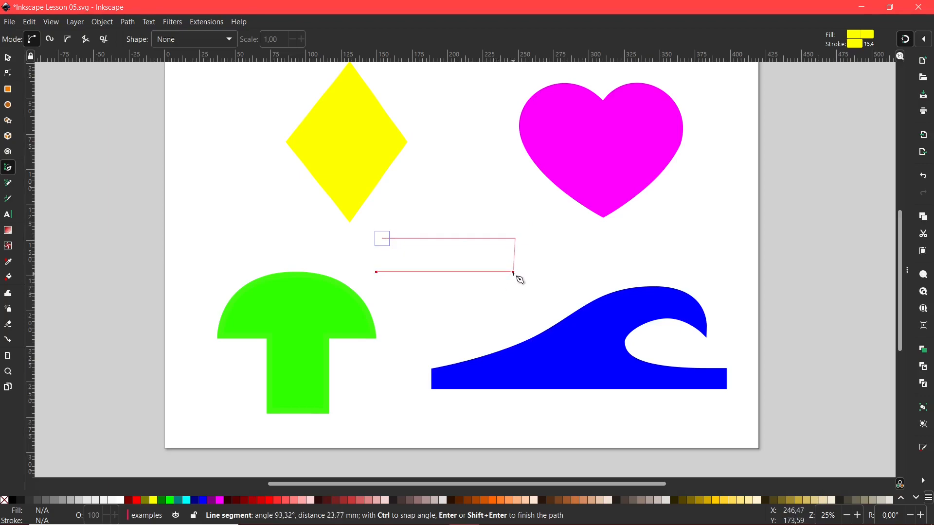
pyautogui.press('Return')
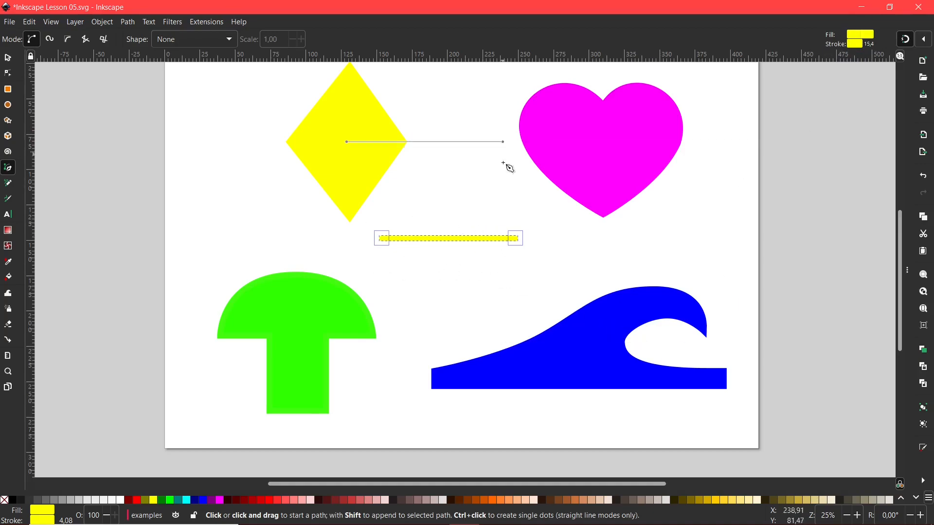
# Reveal the layer list, collapse the examples layer and lock it.
pyautogui.click(431, 287)
pyautogui.scroll(2, 396, 287)
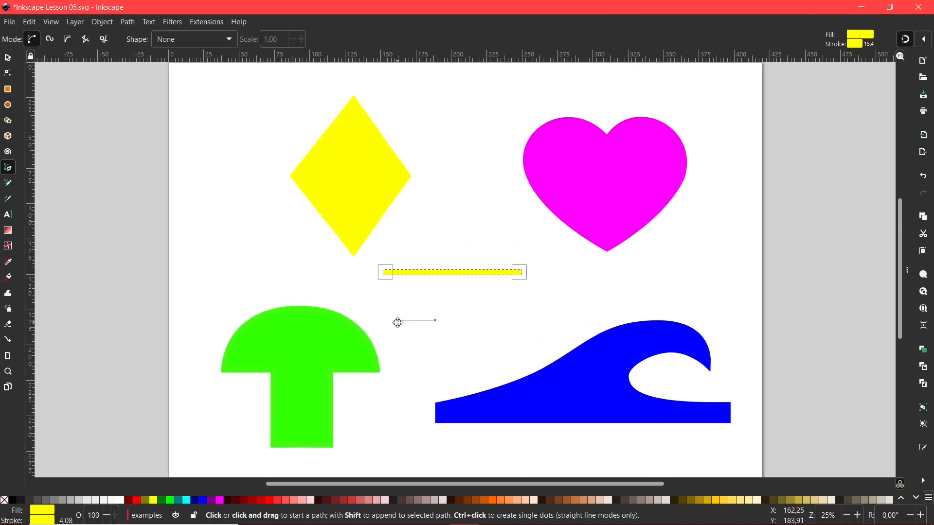
pyautogui.moveTo(397, 323); pyautogui.dragTo(392, 329)
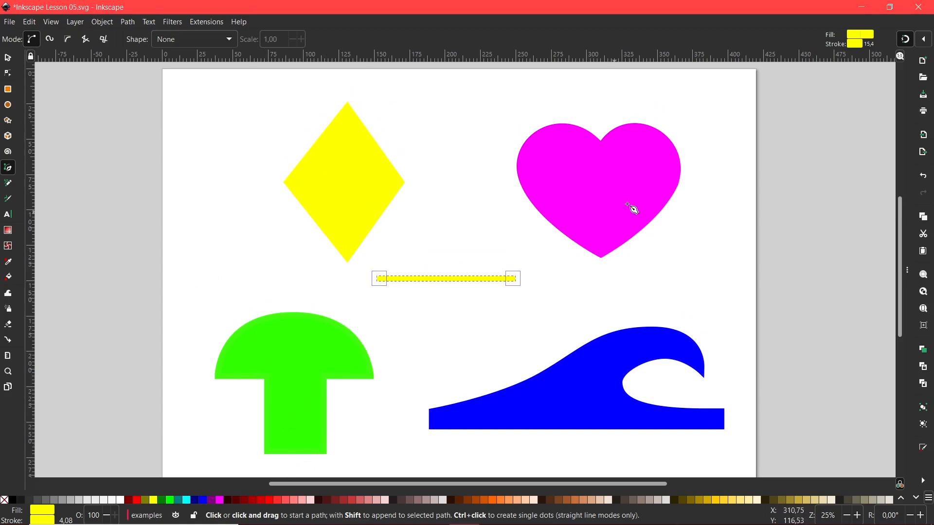
pyautogui.moveTo(908, 267); pyautogui.dragTo(786, 270)
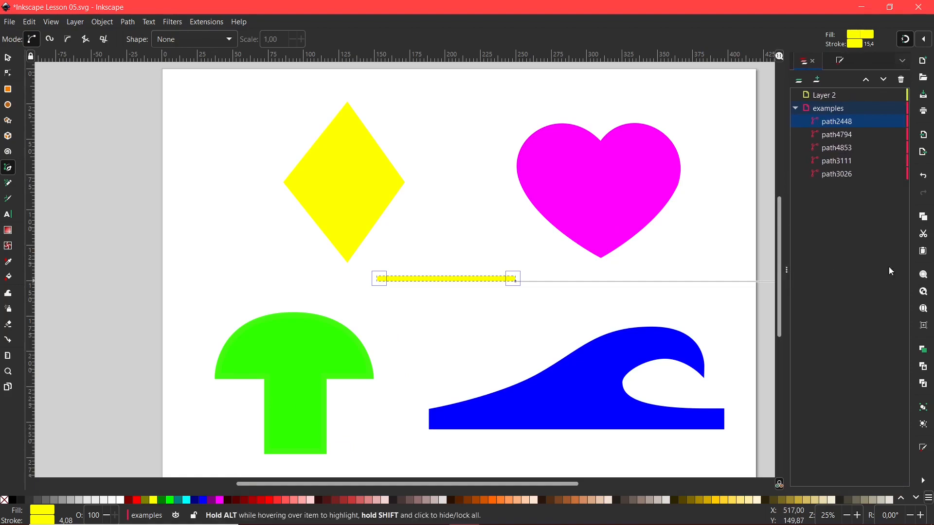
pyautogui.click(796, 109)
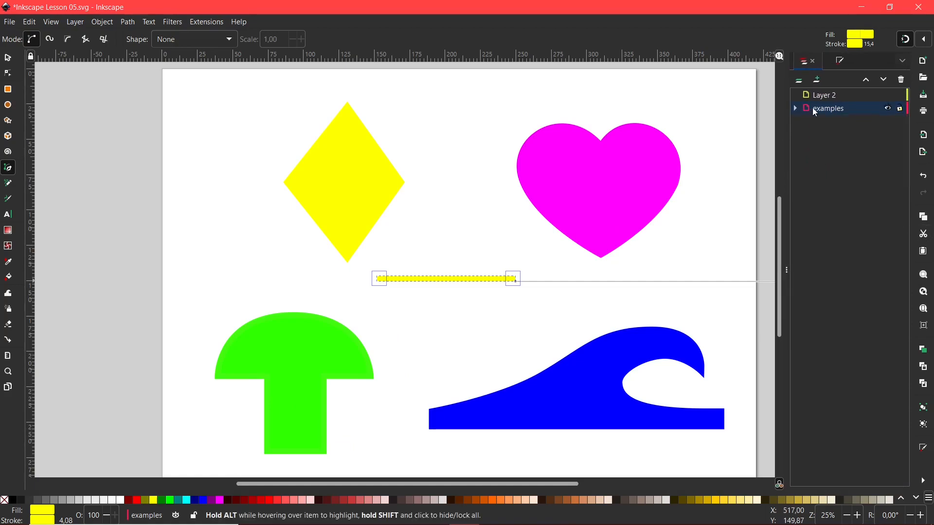
pyautogui.click(901, 109)
pyautogui.press('s')
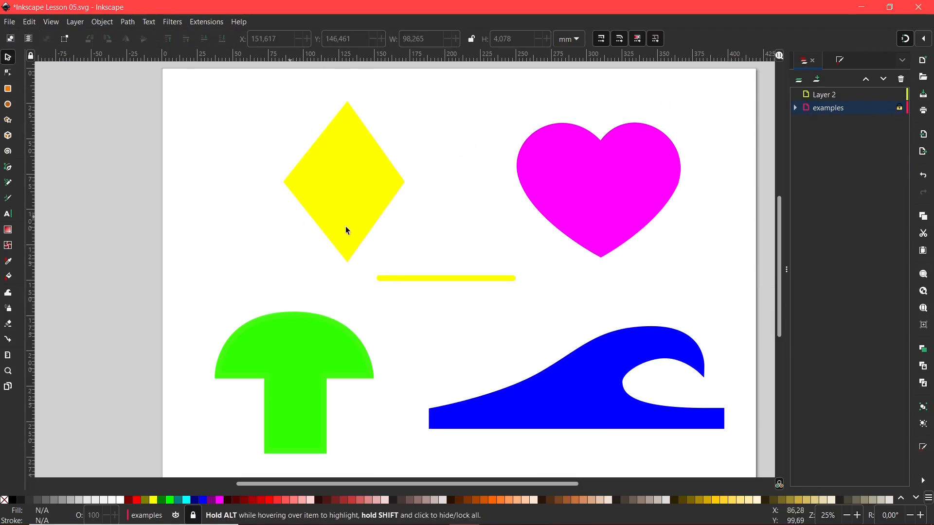
pyautogui.moveTo(436, 292); pyautogui.dragTo(418, 289)
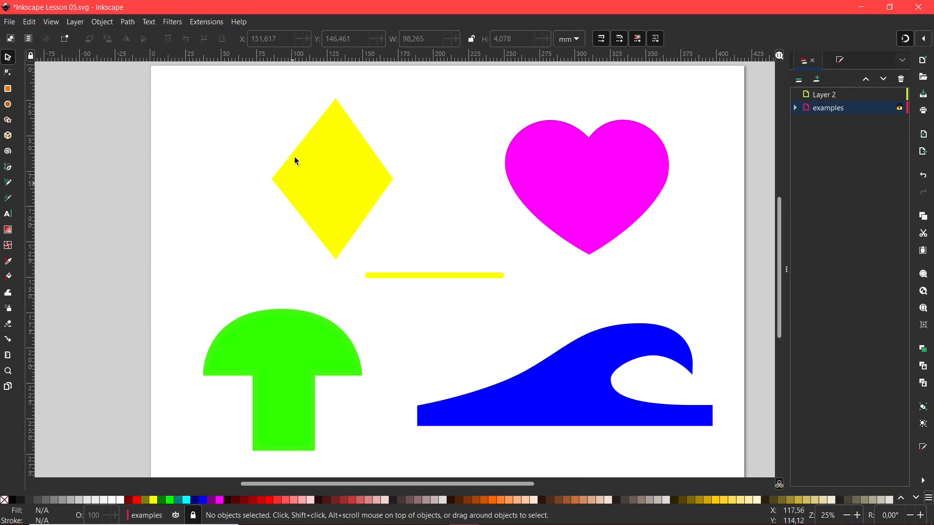
# Make Layer 2 the active layer and narrow the layer list to enlarge the canvas.
pyautogui.click(827, 99)
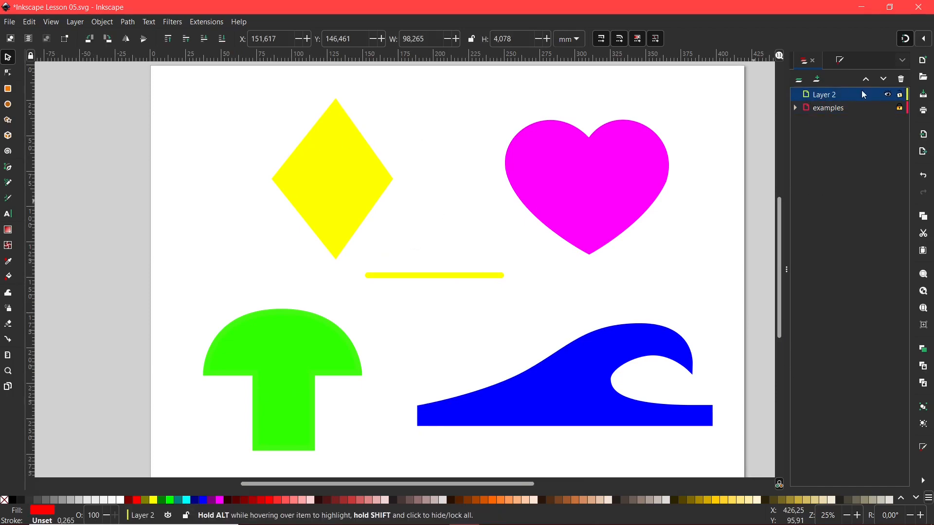
pyautogui.moveTo(359, 164); pyautogui.dragTo(365, 169)
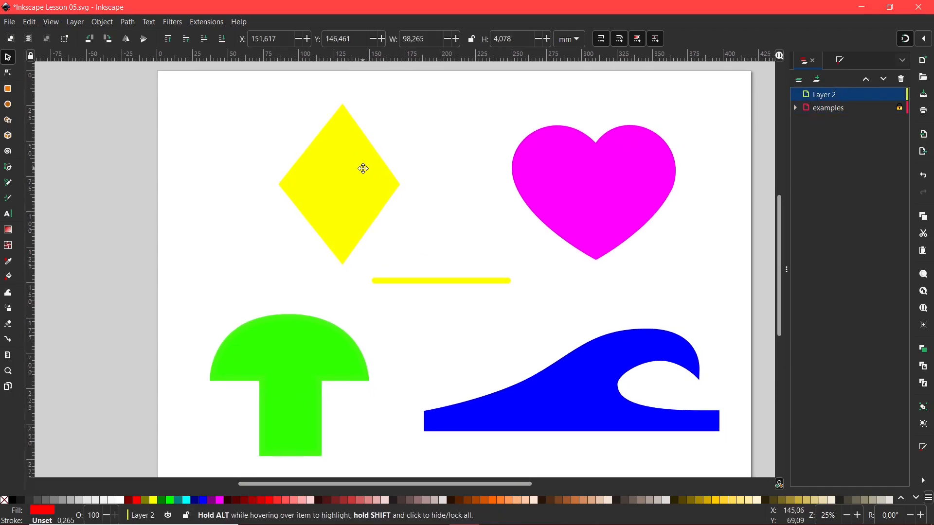
pyautogui.moveTo(786, 269); pyautogui.dragTo(823, 272)
pyautogui.moveTo(406, 213); pyautogui.dragTo(409, 224)
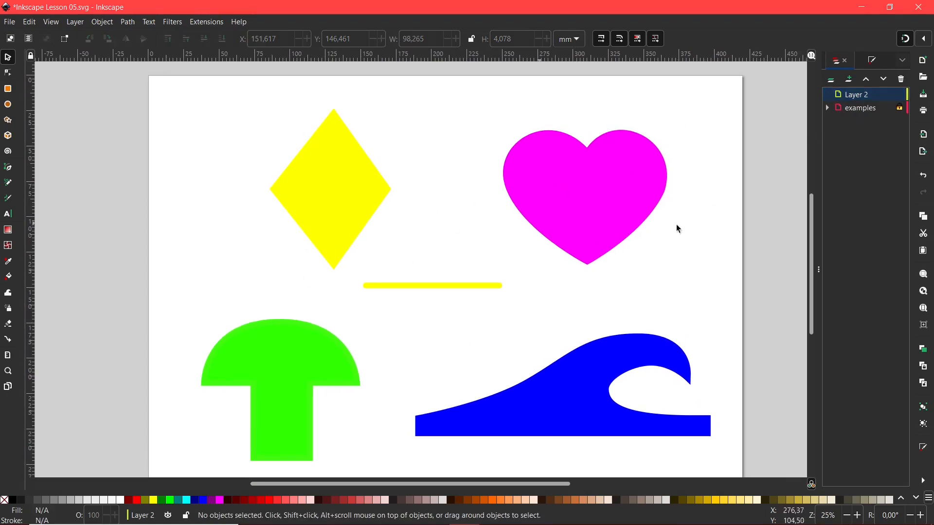
pyautogui.moveTo(482, 384); pyautogui.dragTo(436, 368)
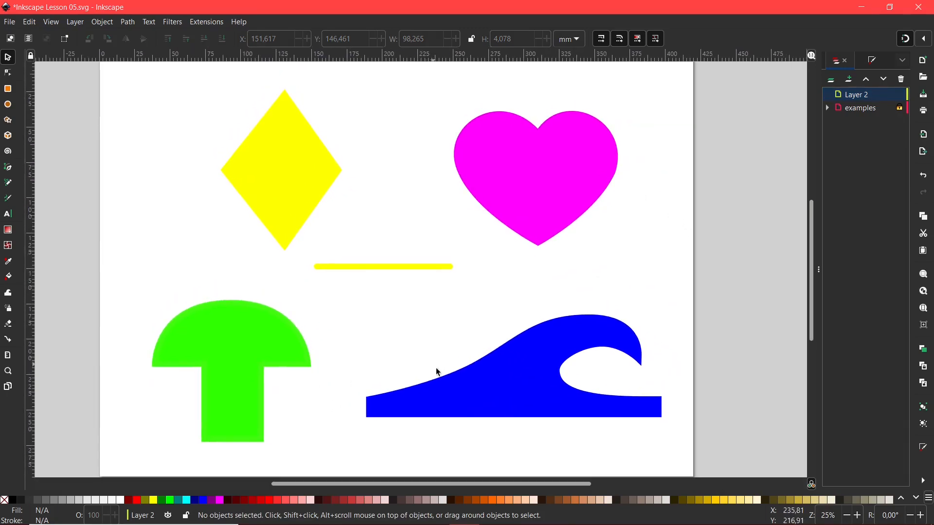
pyautogui.click(8, 169)
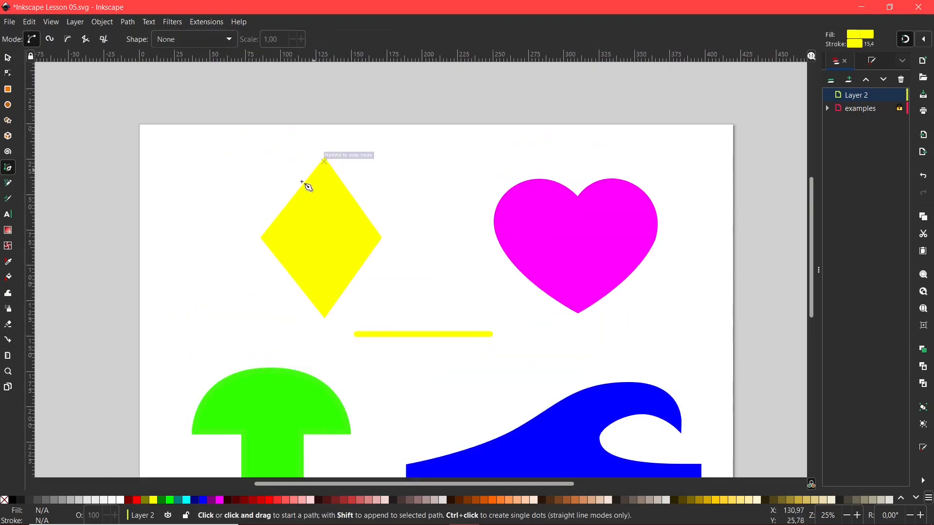
pyautogui.click(354, 336)
pyautogui.press('Escape')
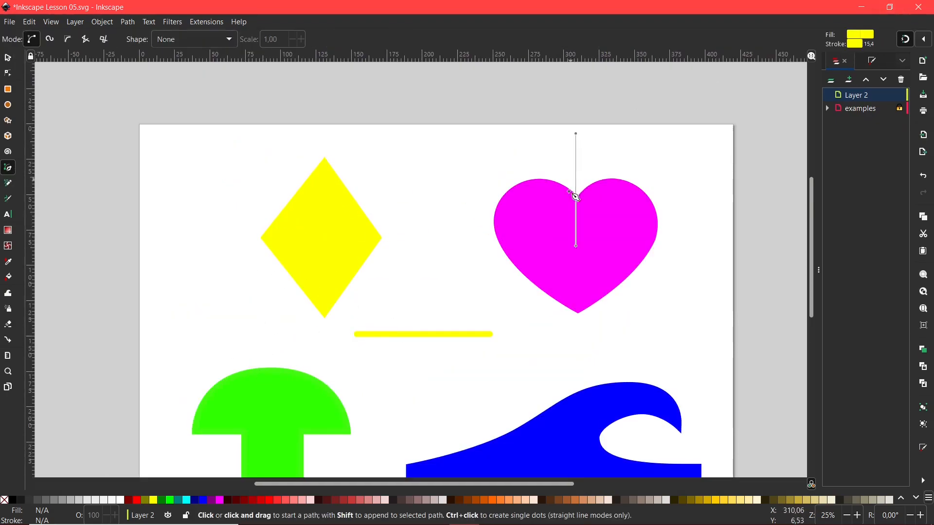
pyautogui.press('s')
# Trace the yellow diamond on Layer 2 with a closed four-corner Pen path of straight segments.
pyautogui.scroll(2, 302, 194)
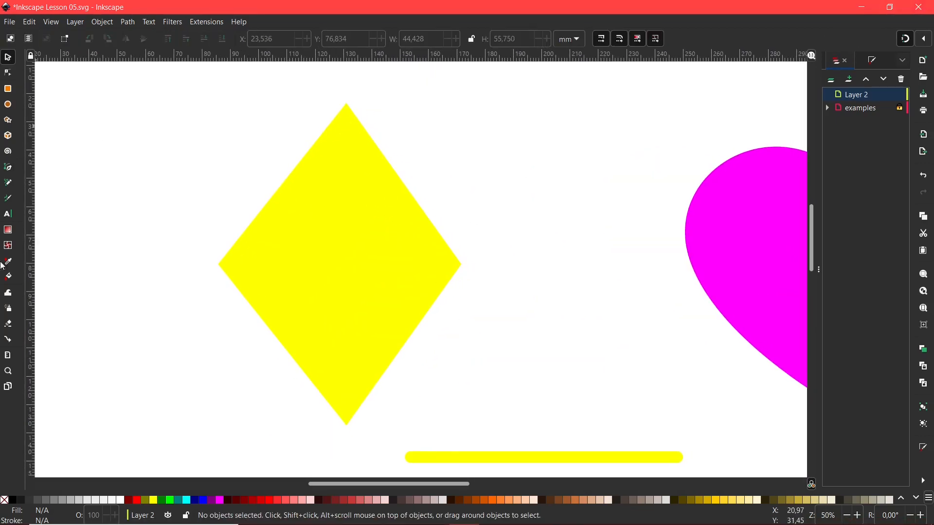
pyautogui.click(8, 170)
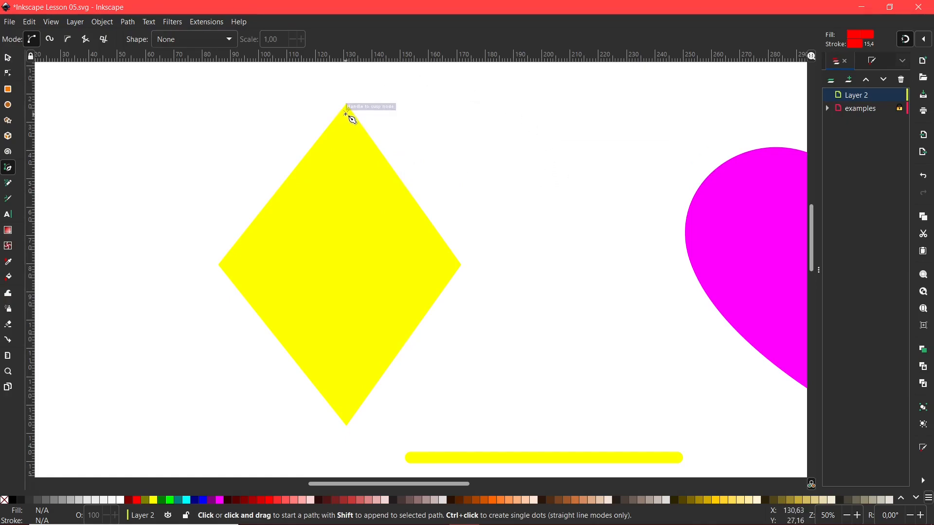
pyautogui.click(346, 113)
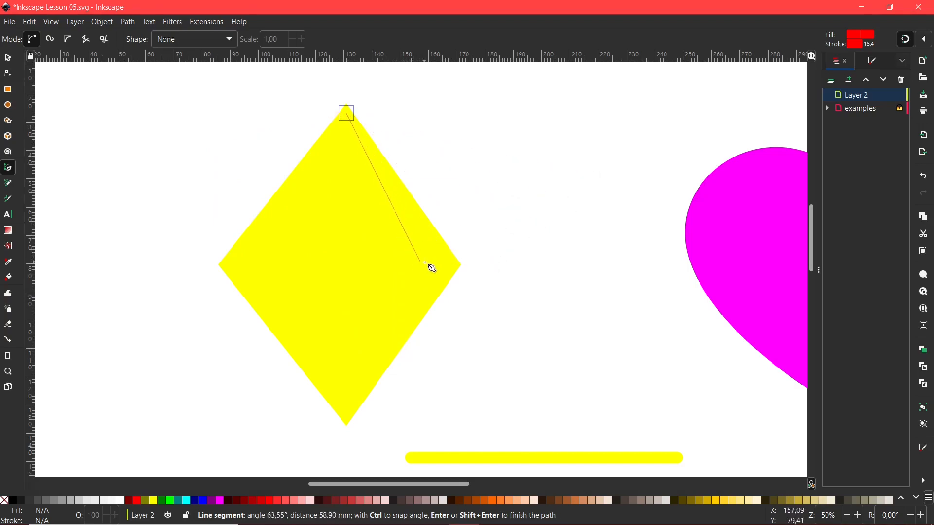
pyautogui.click(455, 265)
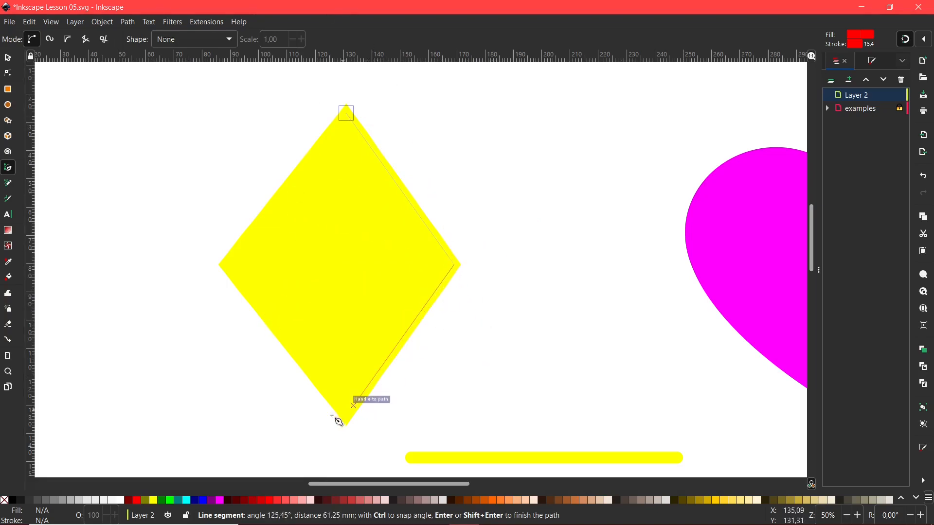
pyautogui.click(347, 418)
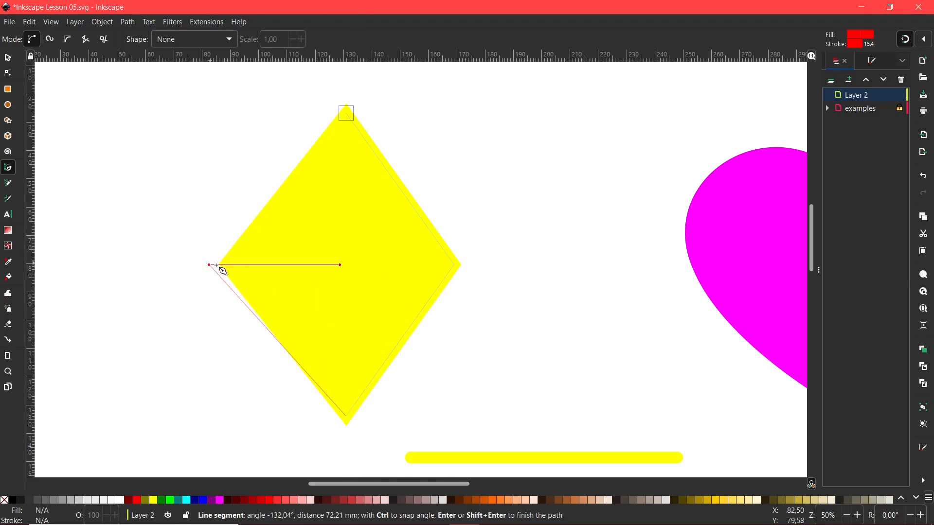
pyautogui.click(217, 266)
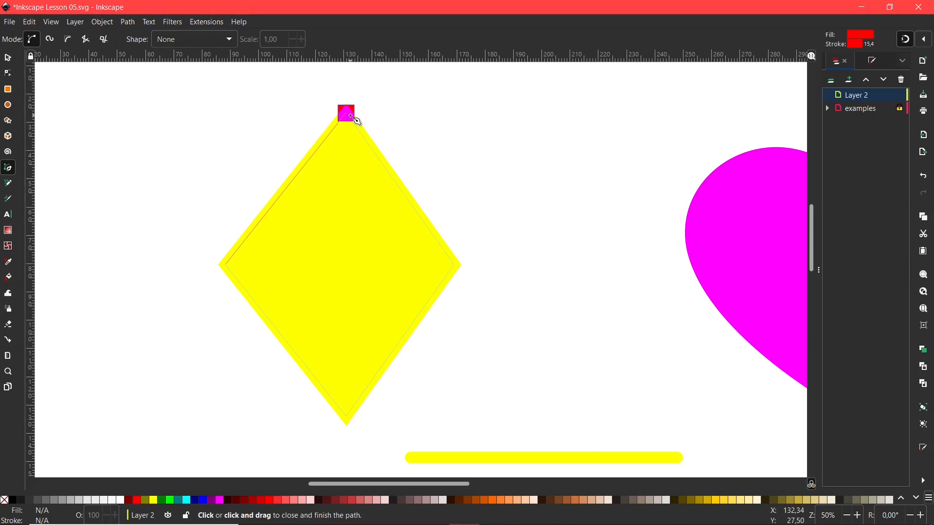
pyautogui.click(350, 117)
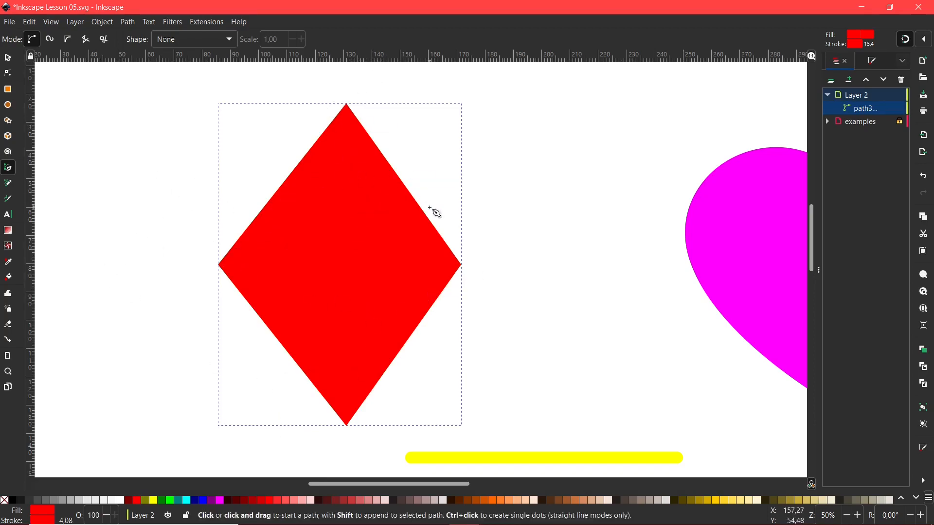
# Move the red diamond horizontally off the yellow one to about X 66.7 mm, keeping Y at 23.281 mm.
pyautogui.click(8, 58)
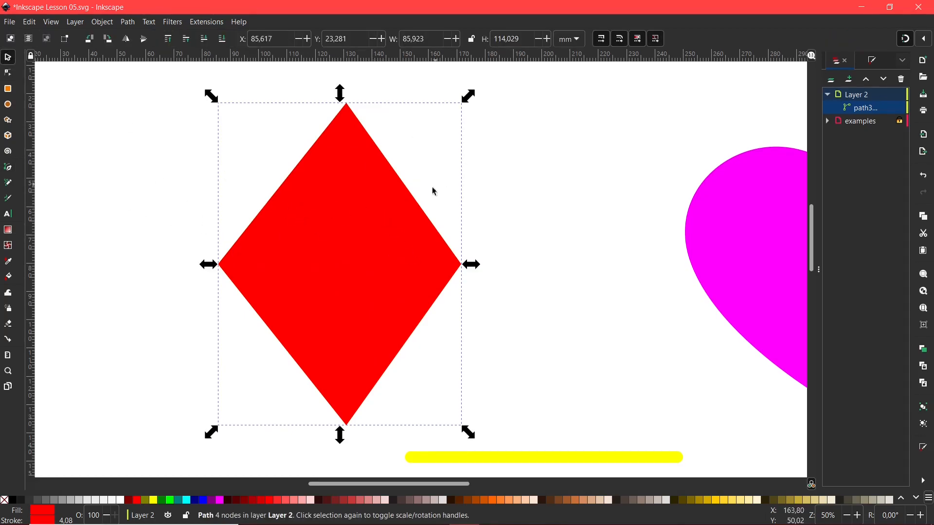
pyautogui.moveTo(319, 268); pyautogui.dragTo(512, 292)
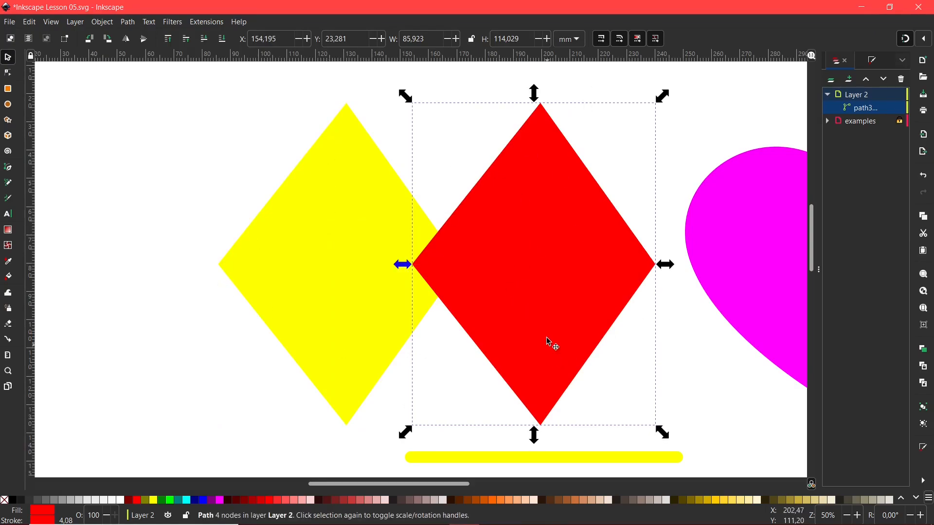
pyautogui.moveTo(474, 347); pyautogui.dragTo(298, 338)
pyautogui.hscroll(20, 643, 346)
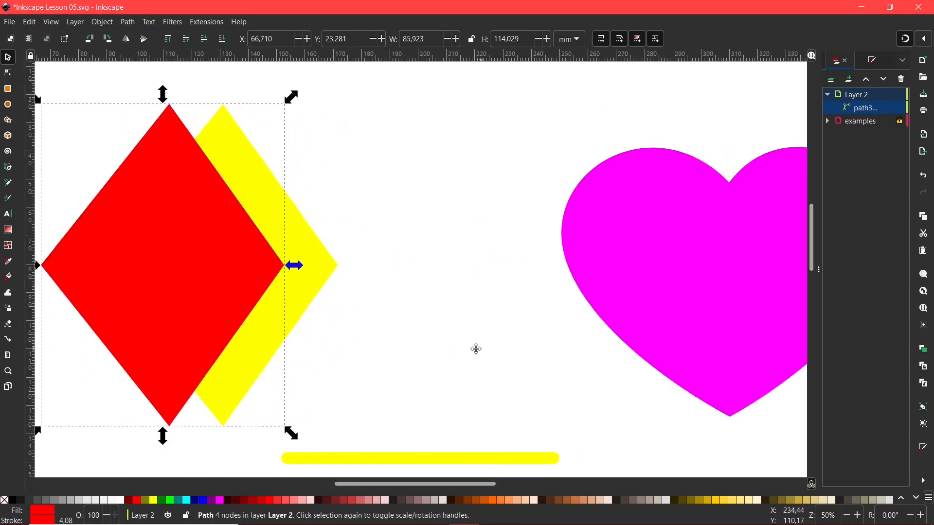
pyautogui.moveTo(472, 372); pyautogui.dragTo(460, 377)
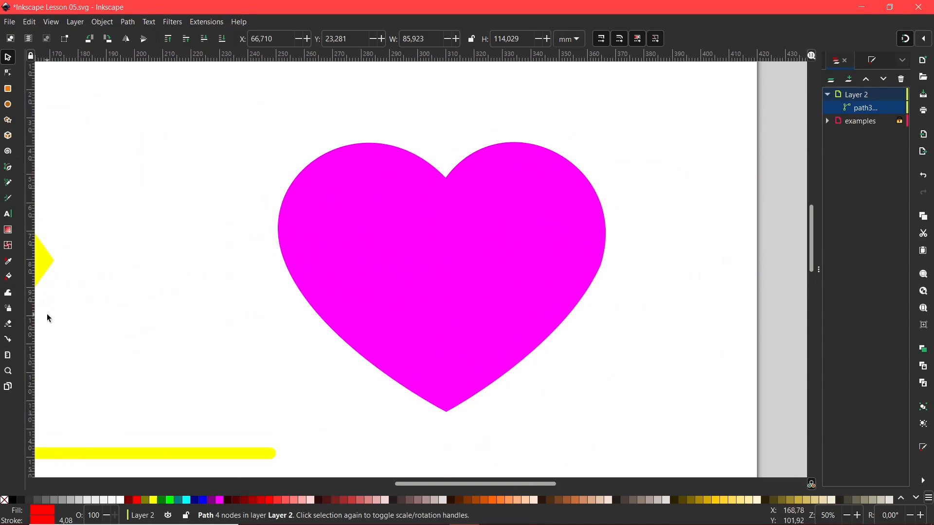
# Trace the magenta heart on Layer 2 with a closed four-node Pen path, curving the side nodes and cornering the notch and lower tip.
pyautogui.click(7, 172)
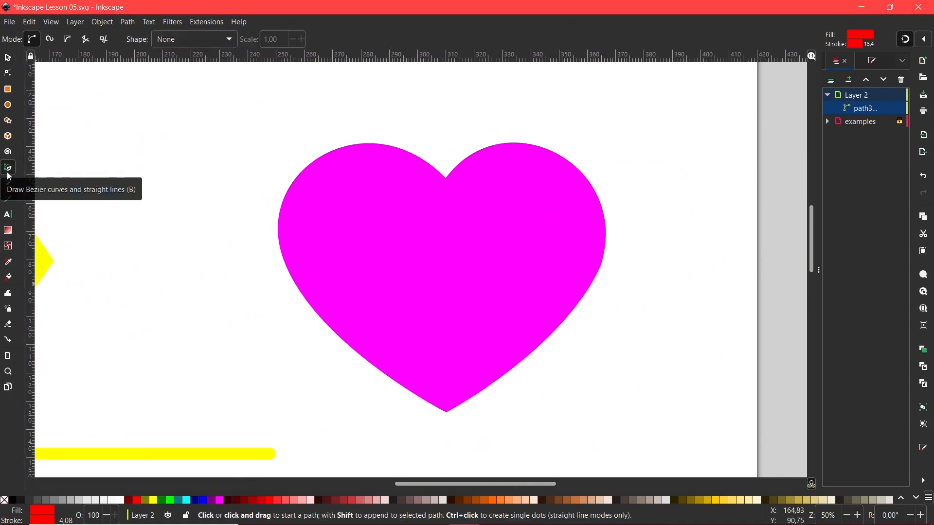
pyautogui.moveTo(647, 256); pyautogui.dragTo(641, 260)
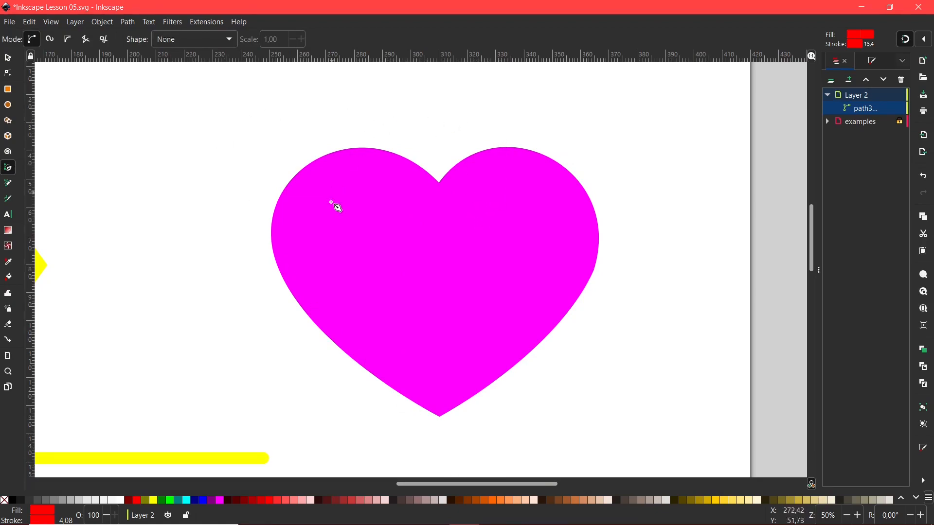
pyautogui.click(440, 190)
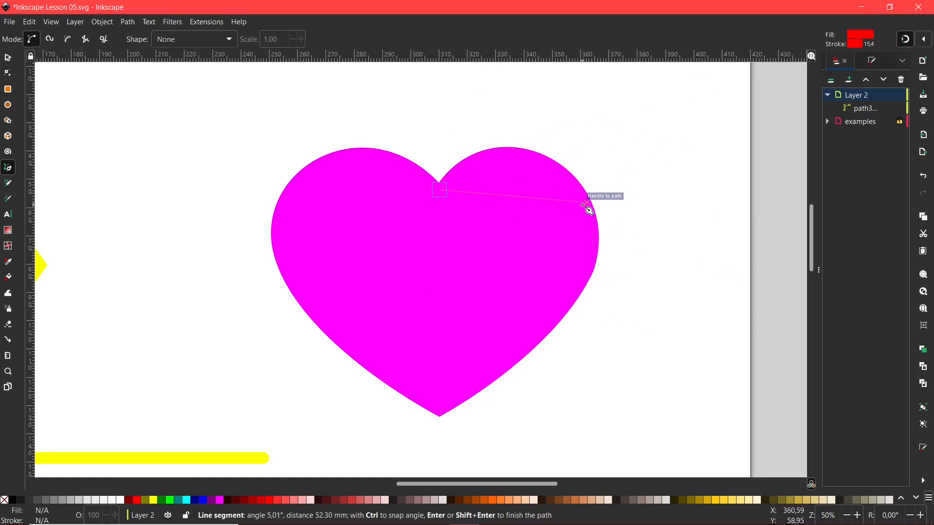
pyautogui.moveTo(584, 206); pyautogui.dragTo(659, 299)
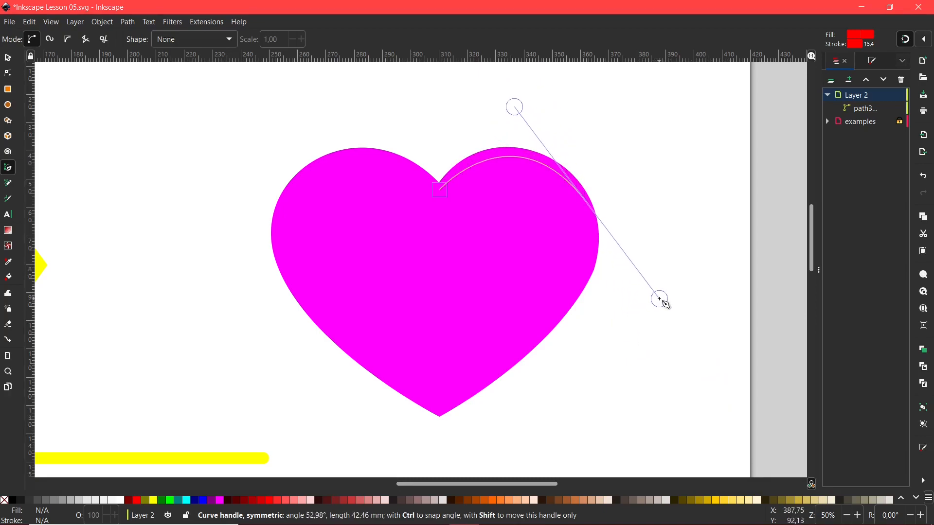
pyautogui.moveTo(659, 299); pyautogui.dragTo(659, 299)
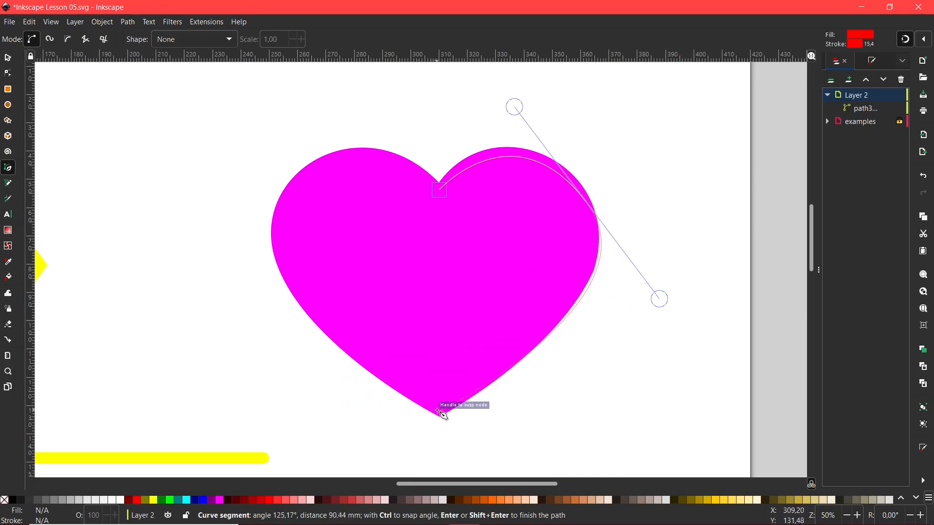
pyautogui.click(439, 417)
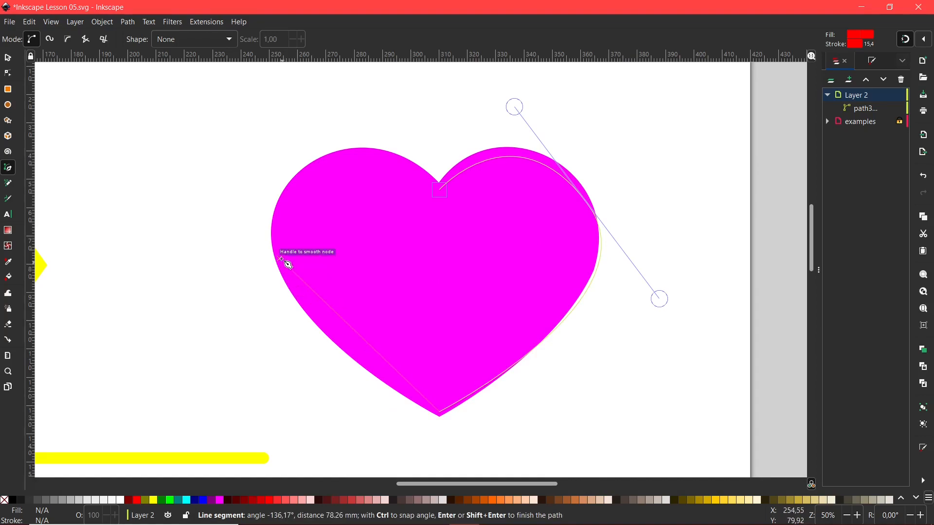
pyautogui.moveTo(278, 227); pyautogui.dragTo(275, 231)
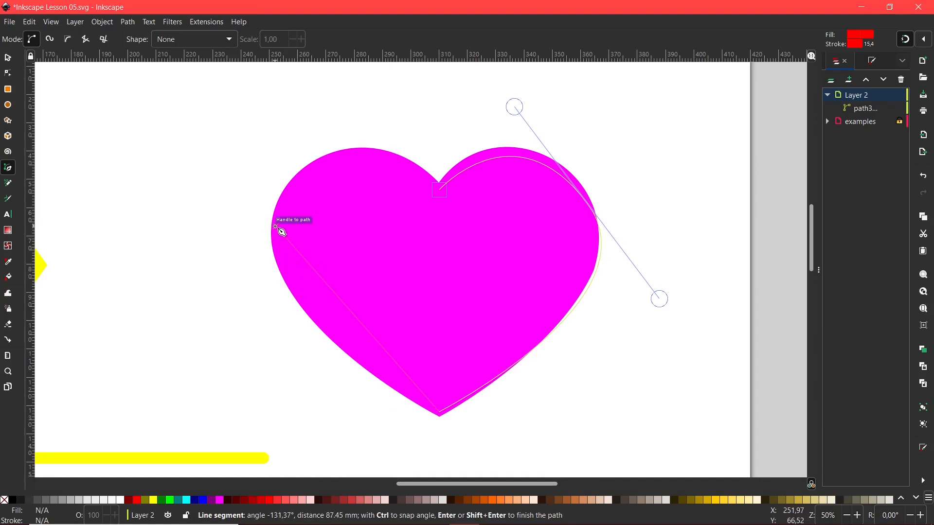
pyautogui.moveTo(276, 227); pyautogui.dragTo(256, 123)
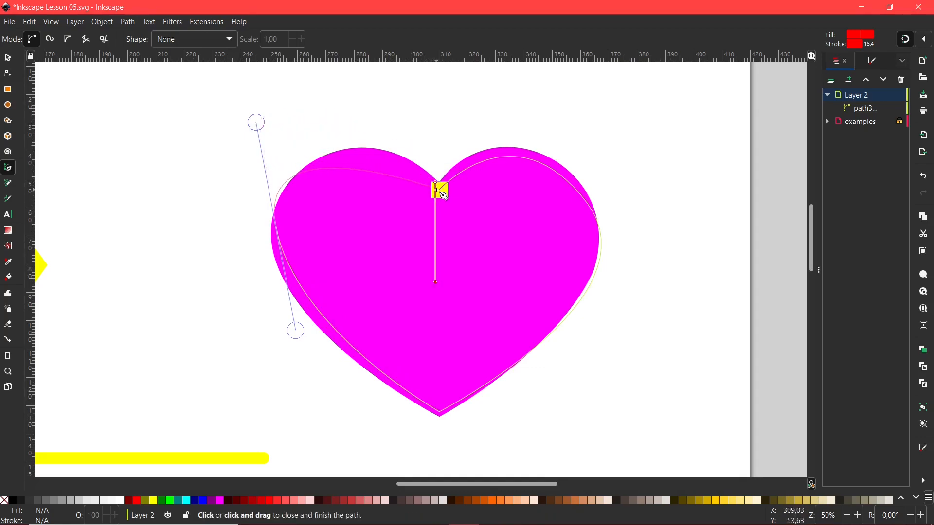
pyautogui.moveTo(437, 190); pyautogui.dragTo(448, 245)
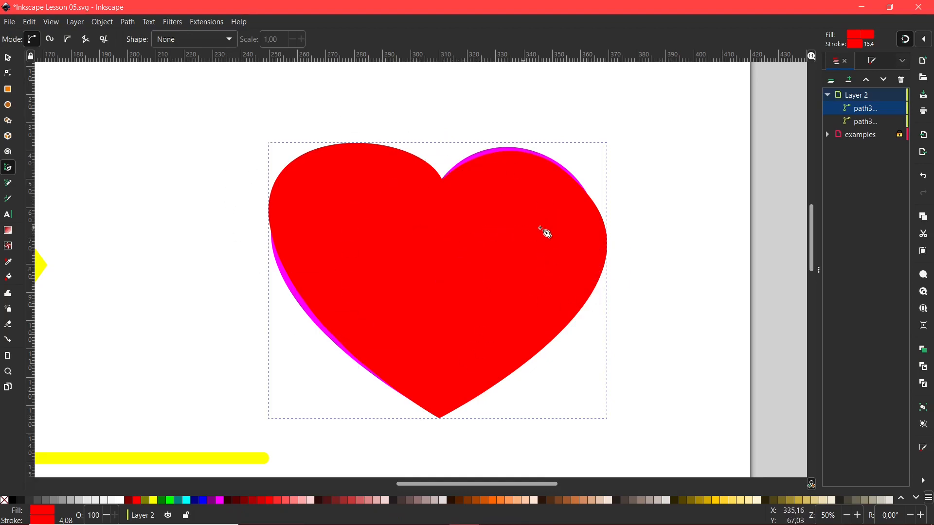
# Examine each node of the red heart and its Bezier handles with the Node tool.
pyautogui.click(8, 76)
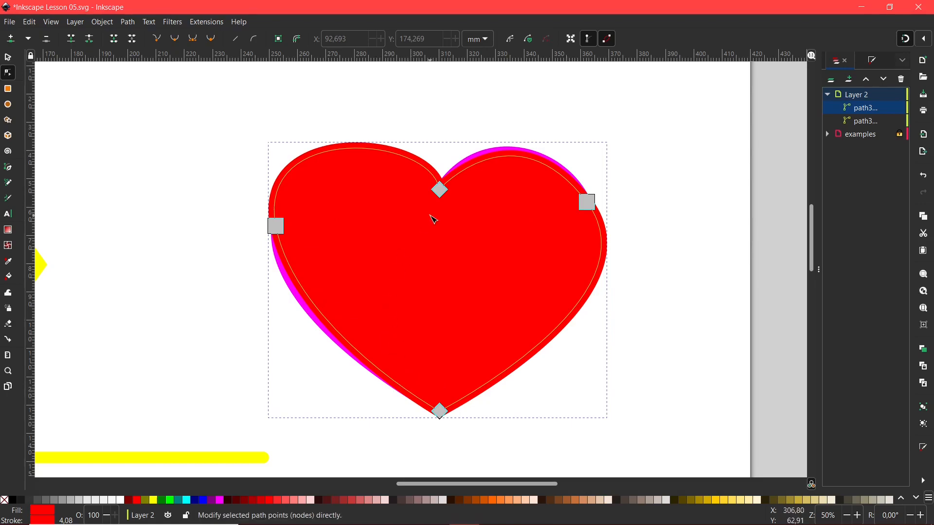
pyautogui.click(285, 232)
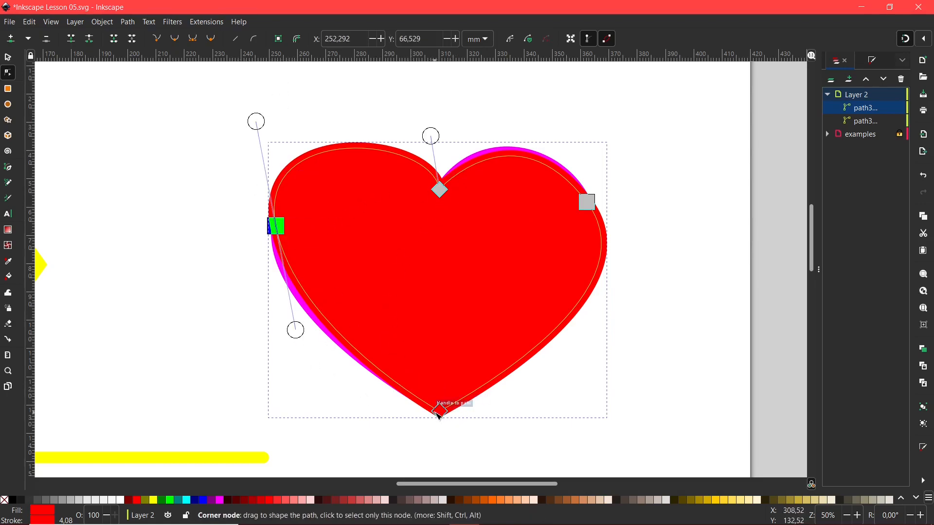
pyautogui.click(440, 411)
pyautogui.click(587, 201)
pyautogui.click(439, 189)
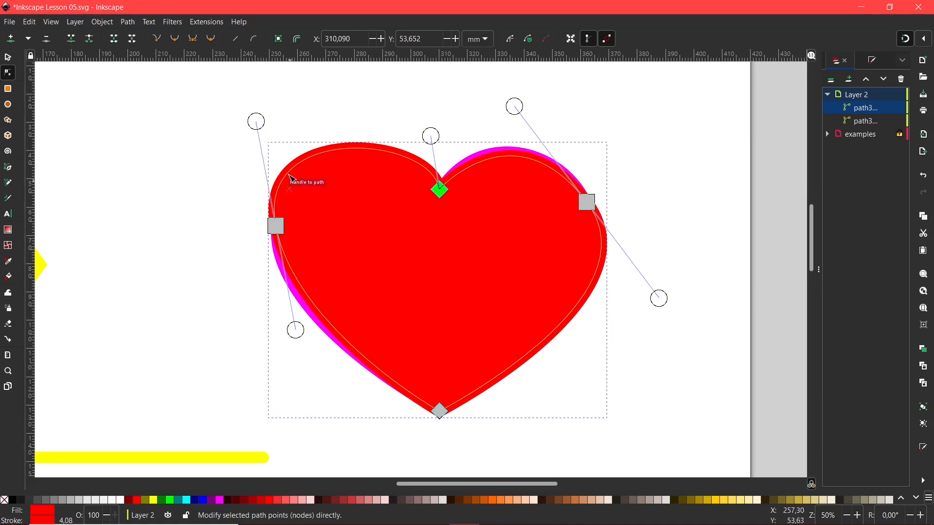
# Reposition the red heart's left node to about X 252.2, Y 70.7 mm and right node to about X 359.8, Y 54.0 mm, adjusting nearby handles.
pyautogui.click(277, 227)
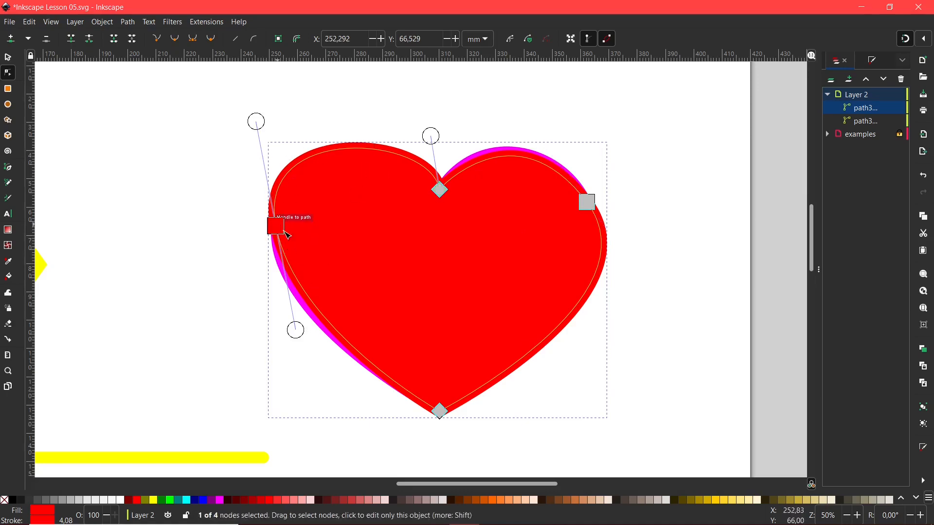
pyautogui.moveTo(280, 233); pyautogui.dragTo(282, 241)
pyautogui.moveTo(257, 132); pyautogui.dragTo(275, 167)
pyautogui.moveTo(253, 153); pyautogui.dragTo(257, 154)
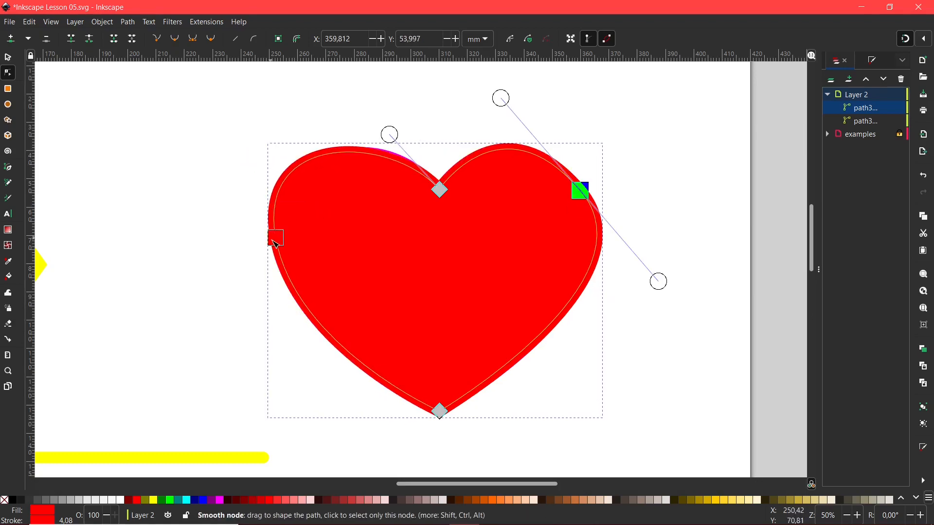
# Fine-tune the curve handles of the red heart's left and right nodes to match the magenta outline, and deselect the path.
pyautogui.click(275, 239)
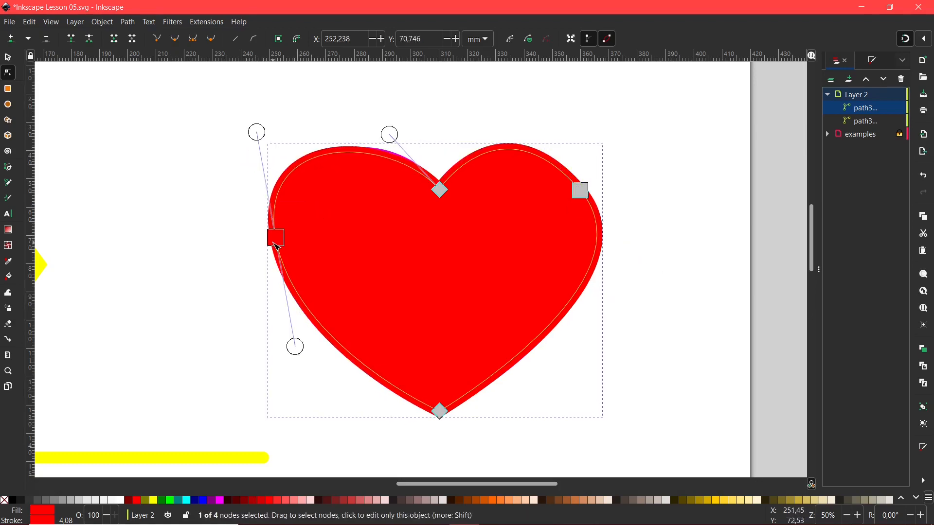
pyautogui.moveTo(256, 129); pyautogui.dragTo(279, 138)
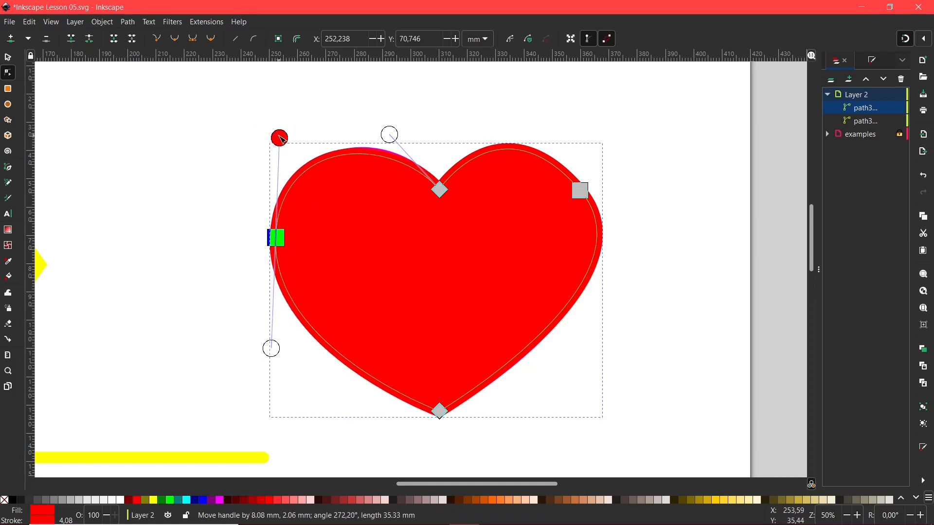
pyautogui.click(579, 190)
pyautogui.moveTo(659, 277)
pyautogui.mouseDown()
pyautogui.moveTo(649, 266)
pyautogui.moveTo(645, 281)
pyautogui.moveTo(660, 281)
pyautogui.mouseUp()
pyautogui.click(692, 388)
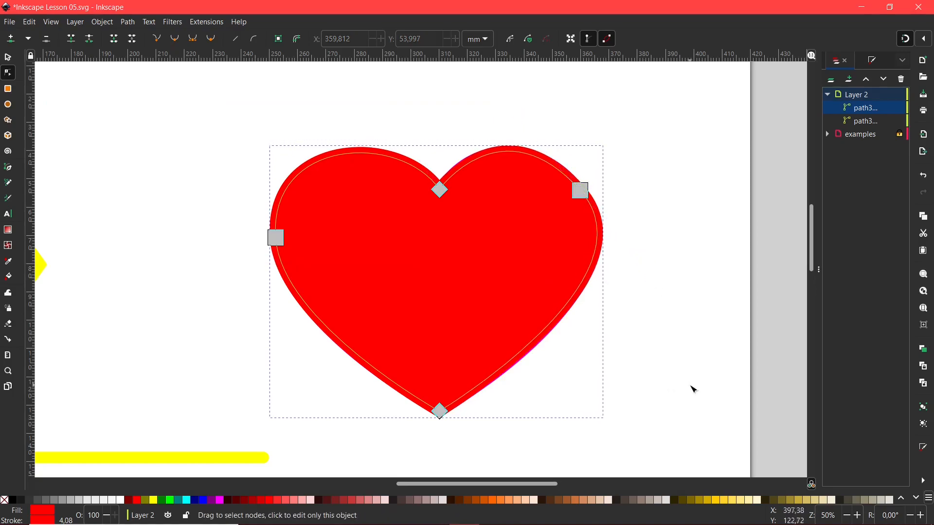
pyautogui.moveTo(714, 444); pyautogui.dragTo(692, 410)
pyautogui.click(693, 411)
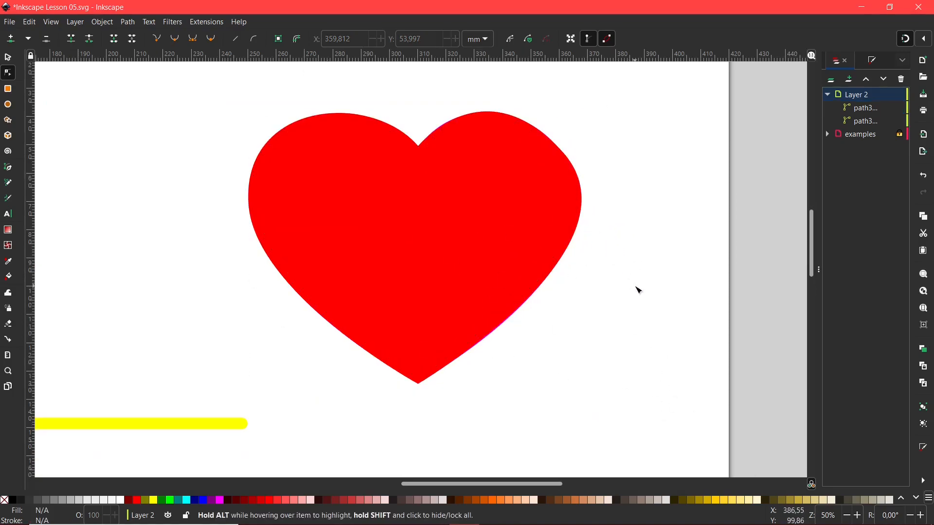
# Move the red heart off the magenta one to about X 269.9 mm, Y 48.4 mm.
pyautogui.moveTo(279, 349); pyautogui.dragTo(385, 354)
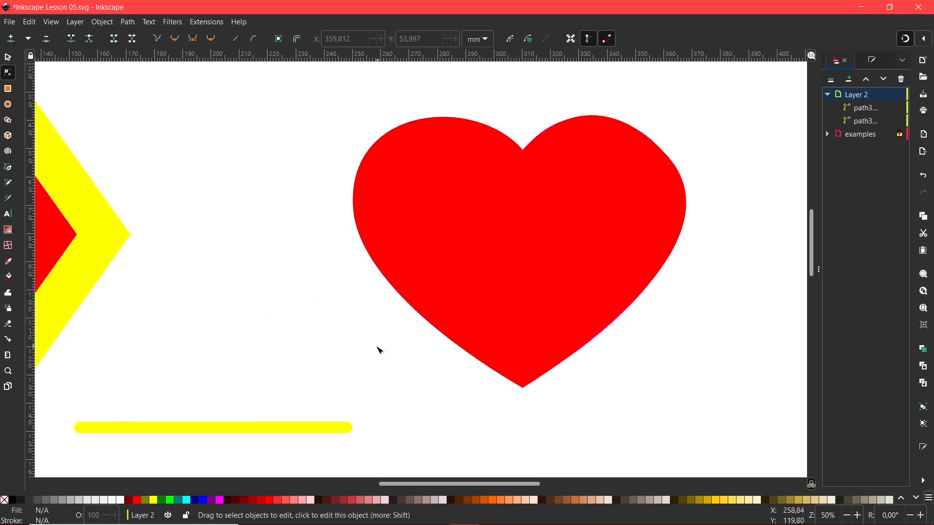
pyautogui.click(8, 58)
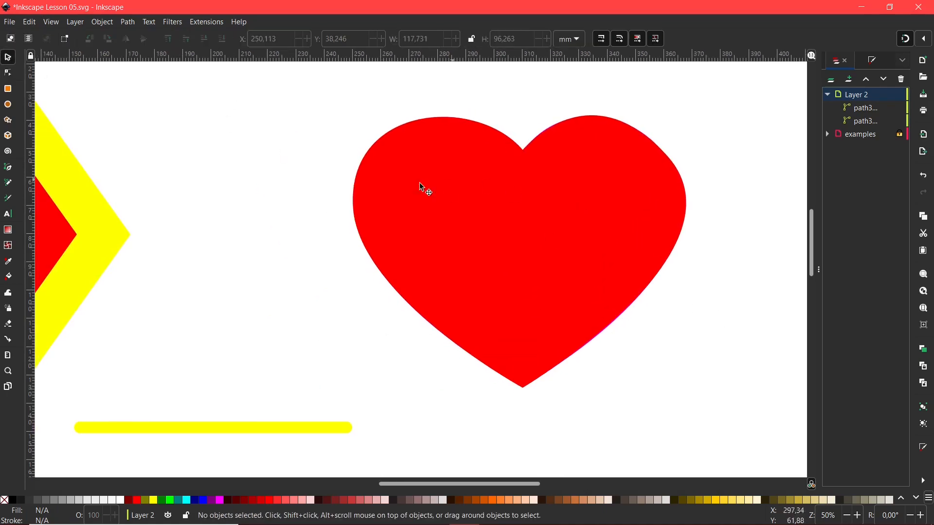
pyautogui.click(500, 263)
pyautogui.moveTo(491, 260); pyautogui.dragTo(389, 260)
pyautogui.moveTo(442, 241); pyautogui.dragTo(470, 312)
pyautogui.hotkey('ctrl', 'z')
pyautogui.click(590, 309)
pyautogui.moveTo(590, 308); pyautogui.dragTo(617, 327)
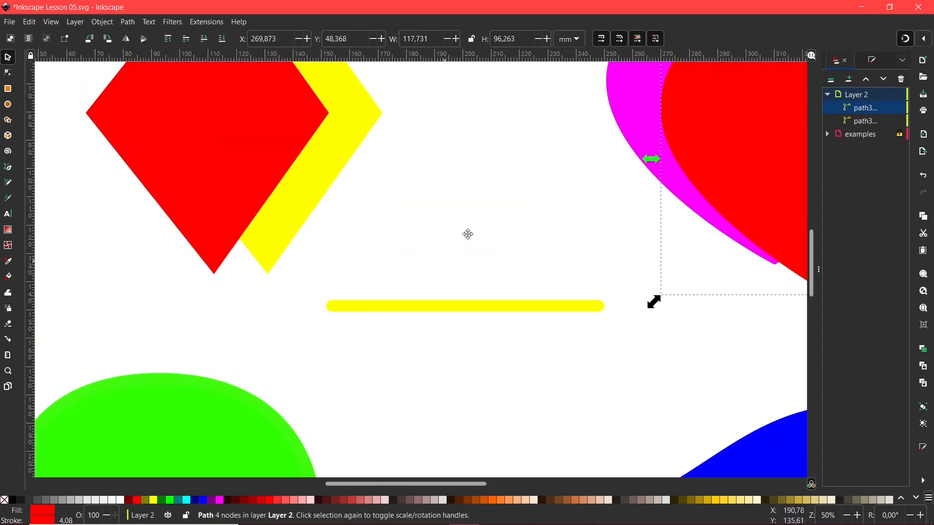
# Trace the left underside of the green mushroom's cap and its rectangular stem with straight Pen segments on Layer 2.
pyautogui.scroll(-10, 447, 256)
pyautogui.hscroll(-8, 446, 257)
pyautogui.scroll(2, 481, 325)
pyautogui.scroll(-1, 496, 301)
pyautogui.hscroll(1, 496, 302)
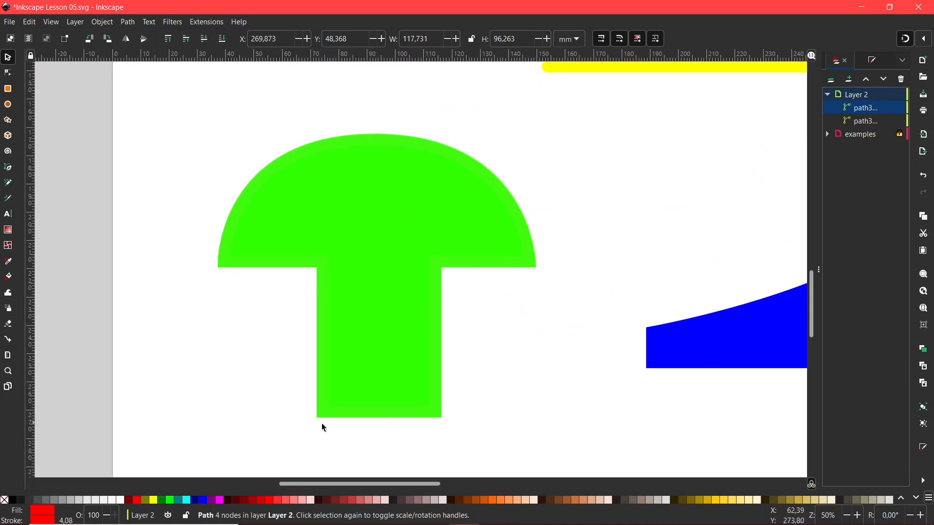
pyautogui.click(7, 169)
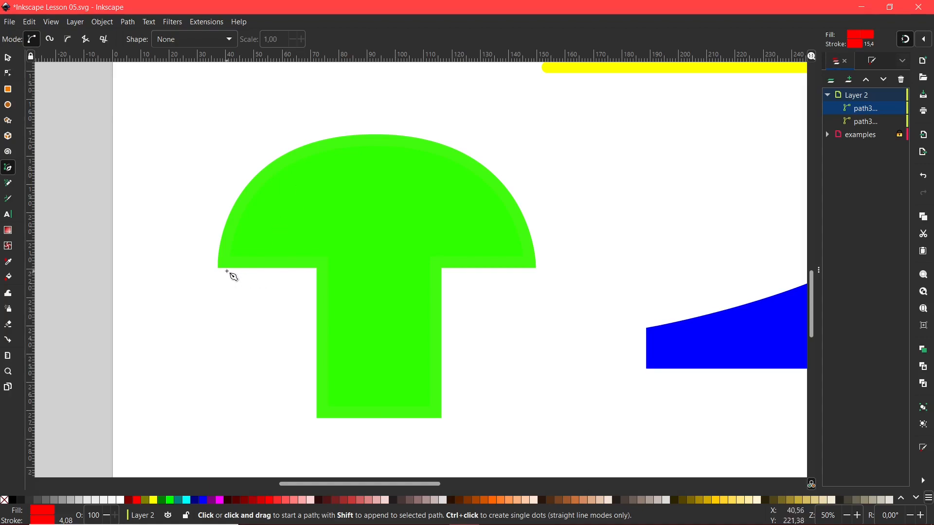
pyautogui.click(223, 263)
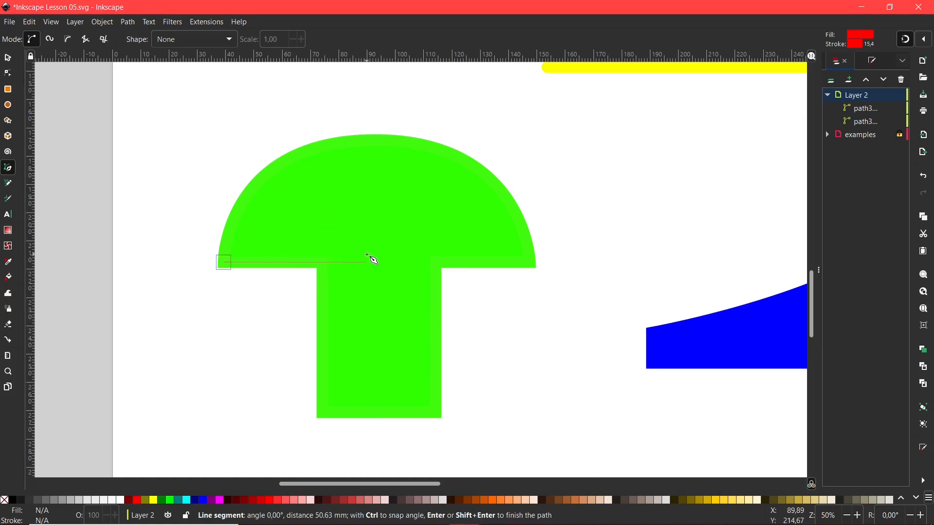
pyautogui.click(324, 265)
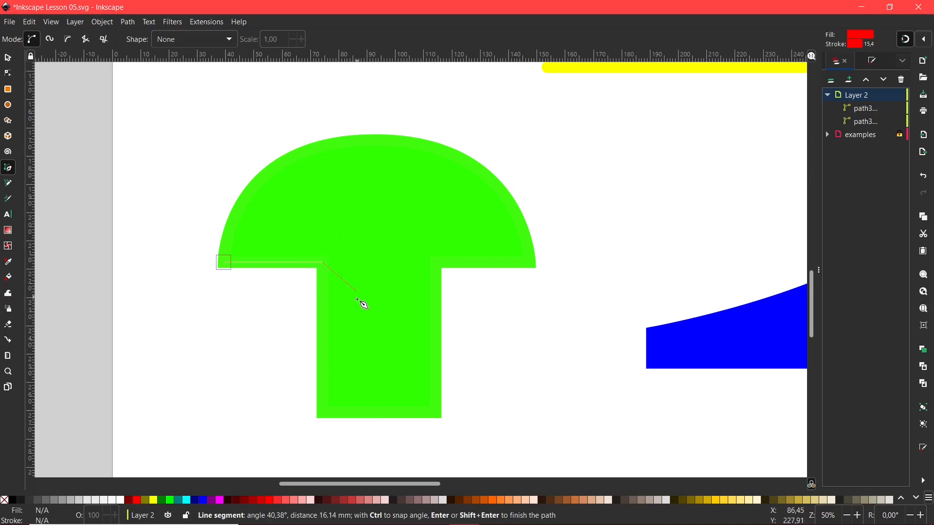
pyautogui.click(321, 414)
pyautogui.click(436, 415)
pyautogui.click(436, 263)
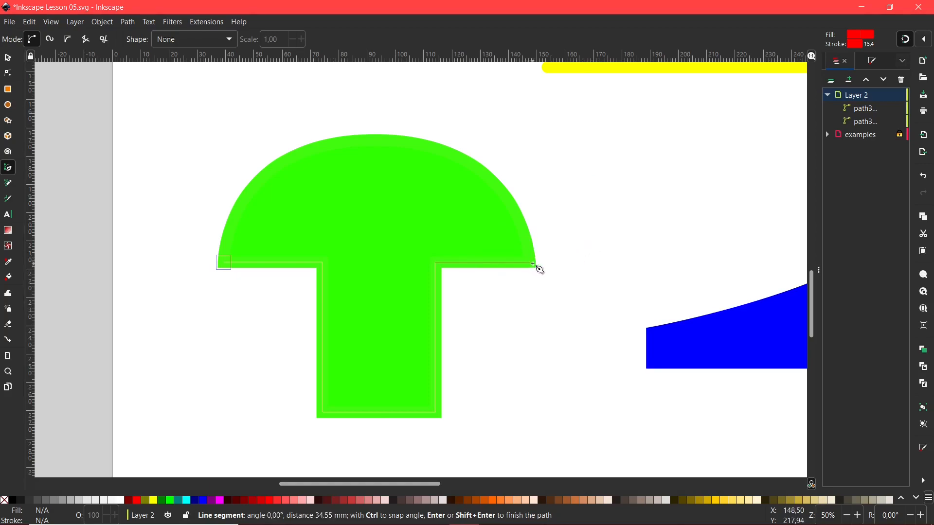
# Continue the path along the cap's right underside and close it with curved segments through one smooth node at the cap's peak.
pyautogui.click(532, 264)
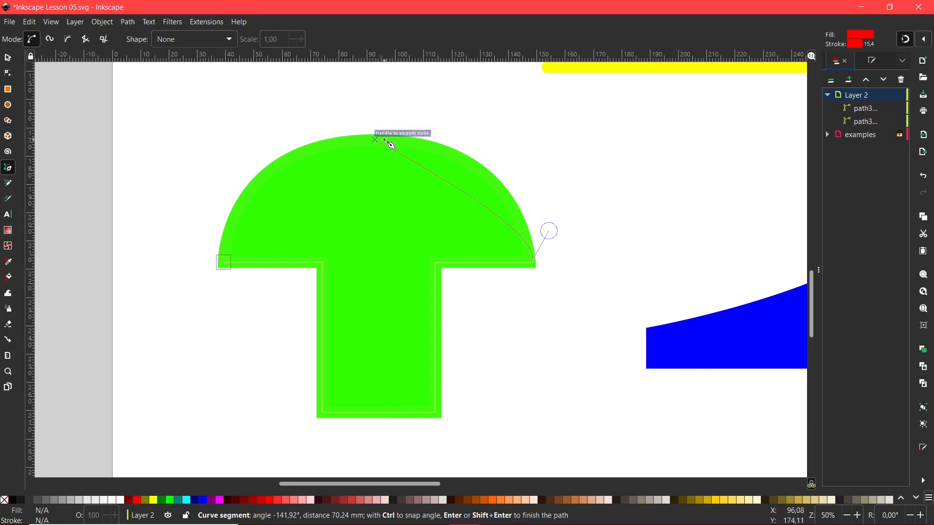
pyautogui.moveTo(387, 144); pyautogui.dragTo(289, 145)
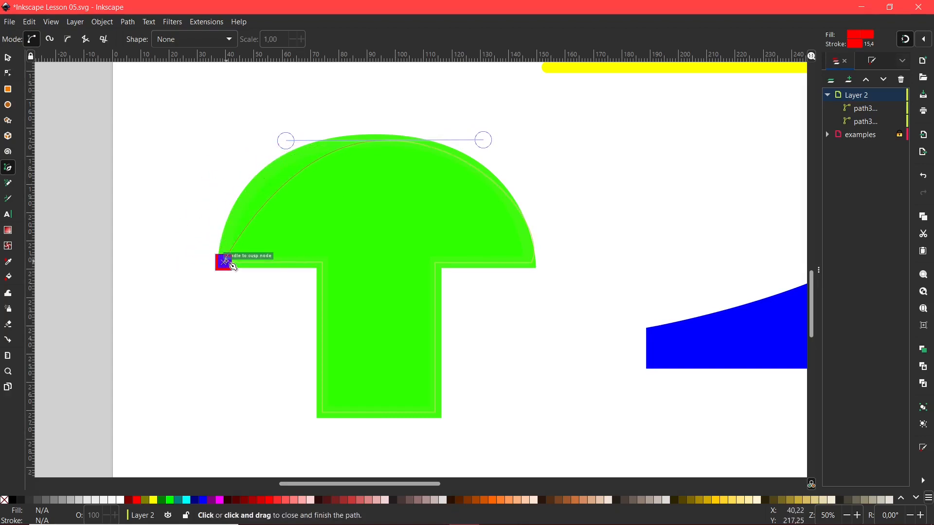
pyautogui.moveTo(225, 263); pyautogui.dragTo(209, 325)
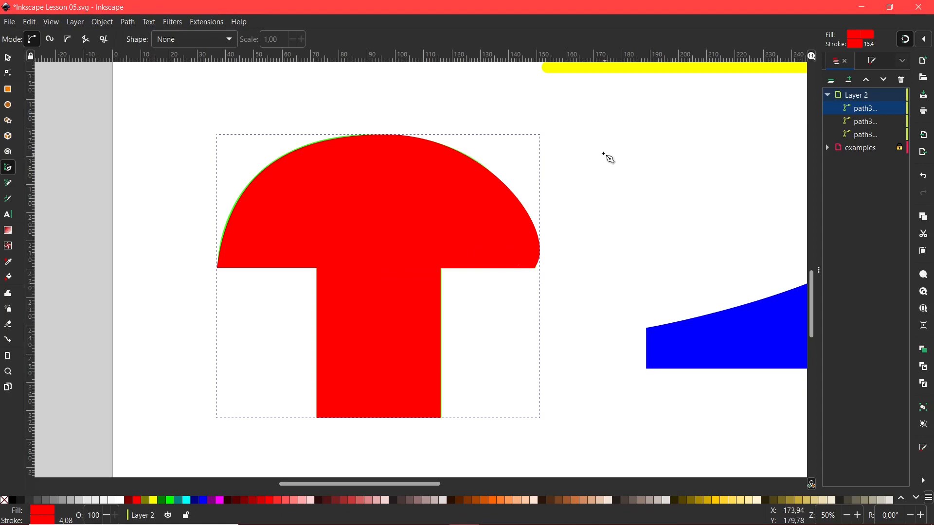
# Refine the red mushroom's cap with the Node tool, adjusting the corner nodes and curve handles to match the green outline.
pyautogui.press('n')
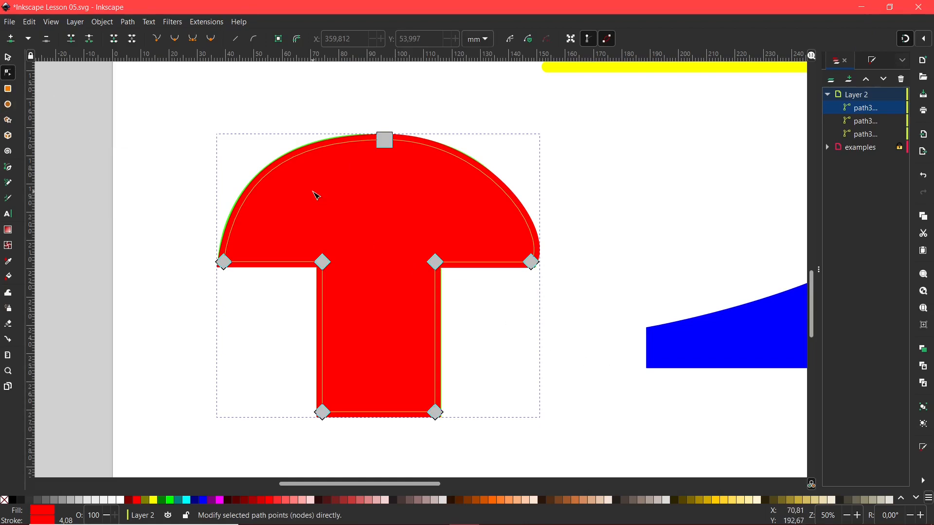
pyautogui.click(532, 263)
pyautogui.moveTo(551, 232); pyautogui.dragTo(524, 209)
pyautogui.moveTo(532, 262); pyautogui.dragTo(518, 266)
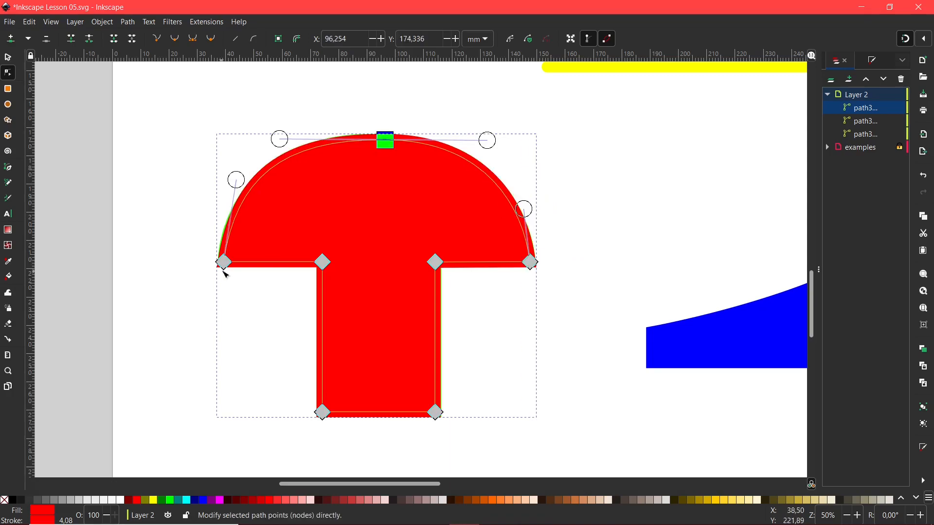
pyautogui.click(223, 264)
pyautogui.moveTo(222, 264); pyautogui.dragTo(219, 263)
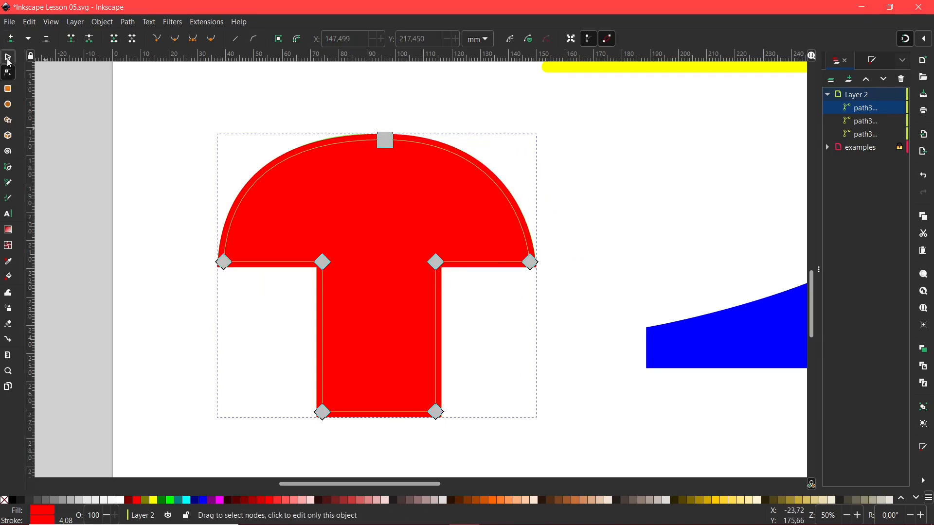
# Move the red mushroom off the green one to about X 6.1 mm, Y 168.7 mm and deselect it.
pyautogui.click(8, 58)
pyautogui.click(609, 199)
pyautogui.click(446, 220)
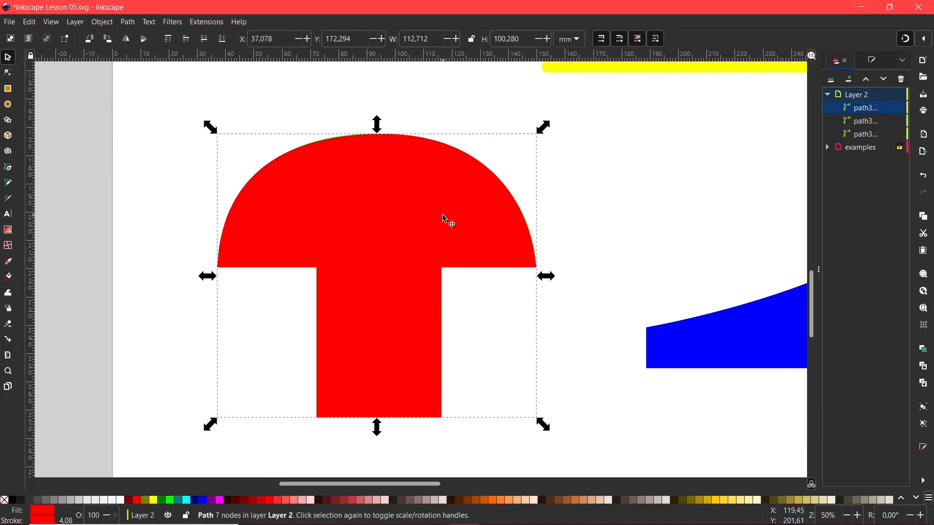
pyautogui.moveTo(426, 265); pyautogui.dragTo(431, 309)
pyautogui.moveTo(489, 245); pyautogui.dragTo(555, 226)
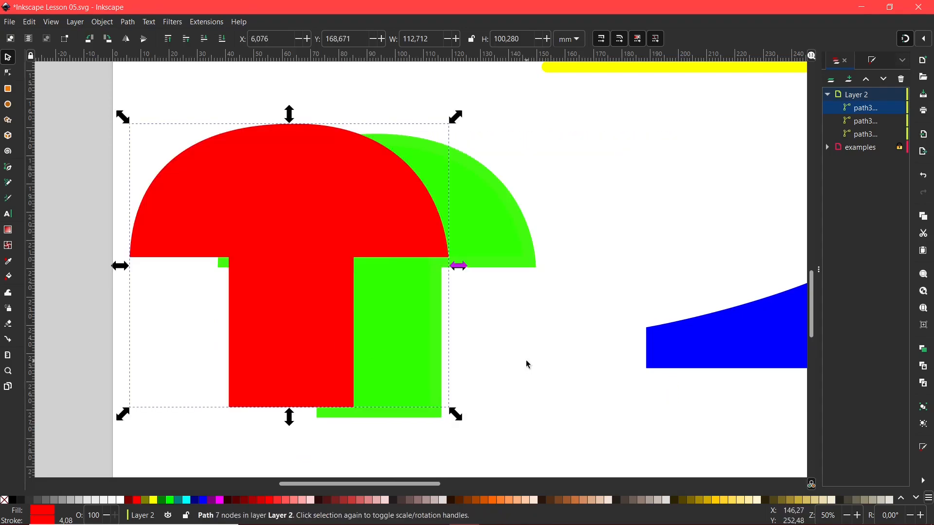
pyautogui.scroll(1, 526, 362)
pyautogui.click(526, 363)
pyautogui.scroll(-2, 564, 359)
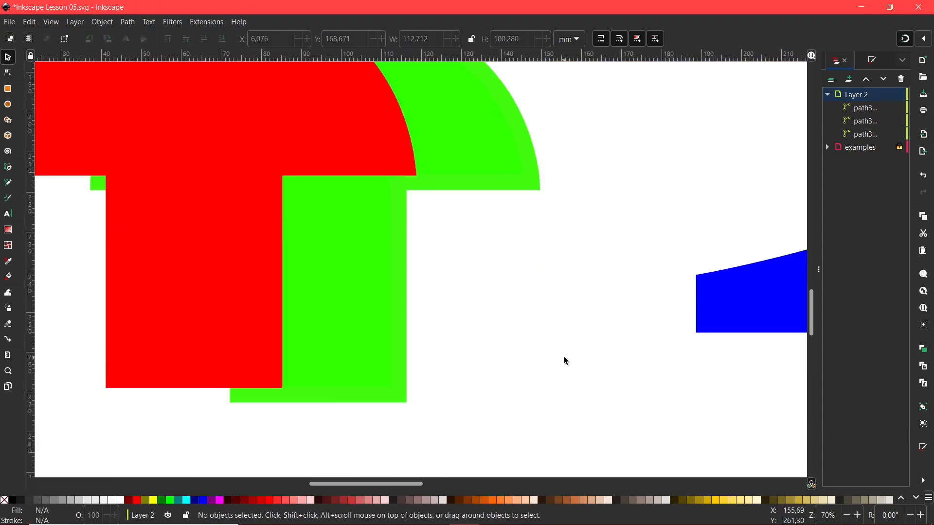
# Trace the blue wave's left edge, flat base and right edge with straight Pen segments on Layer 2.
pyautogui.scroll(-2, 564, 360)
pyautogui.hscroll(3, 465, 350)
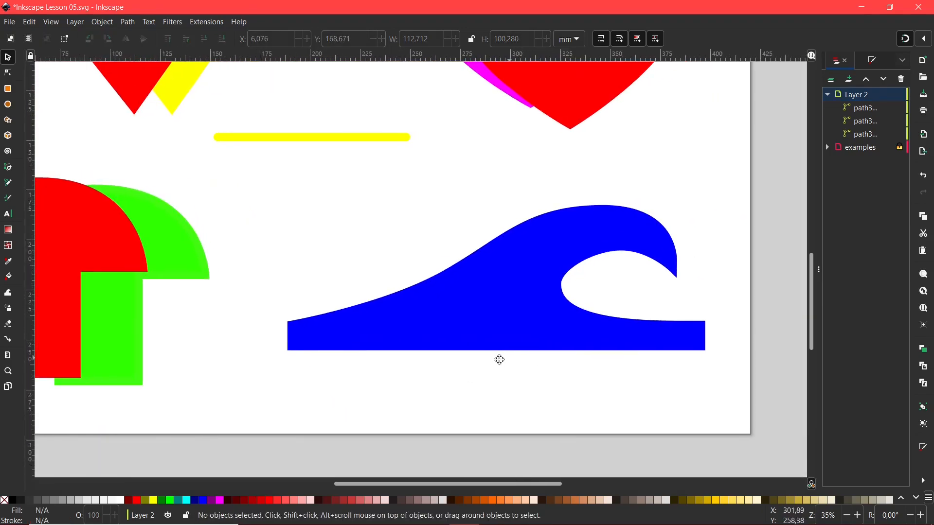
pyautogui.moveTo(503, 358); pyautogui.dragTo(483, 362)
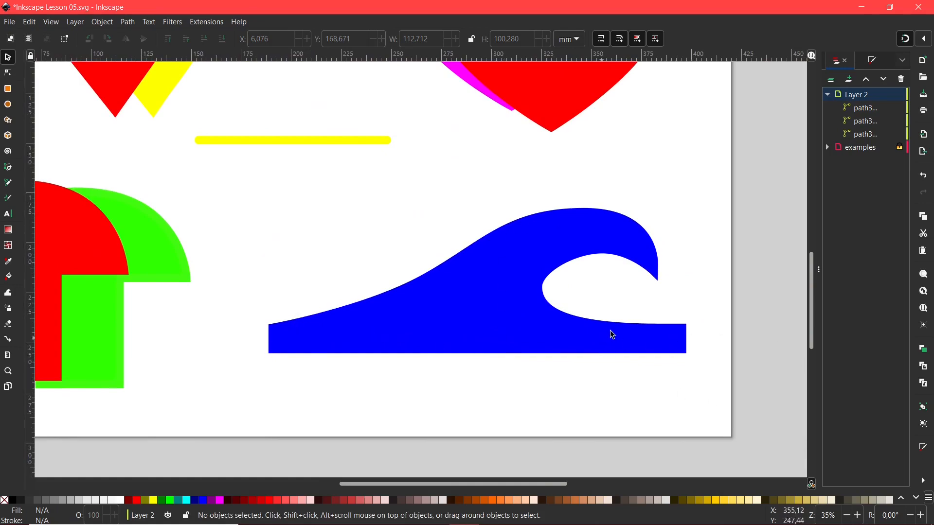
pyautogui.scroll(2, 605, 350)
pyautogui.keyDown('ctrl'); pyautogui.scroll(1, 609, 358); pyautogui.keyUp('ctrl')
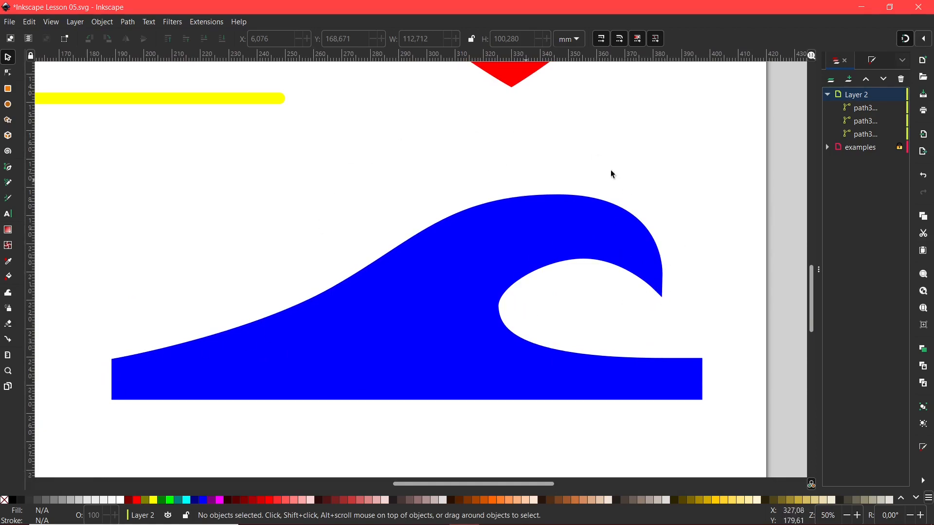
pyautogui.press('n')
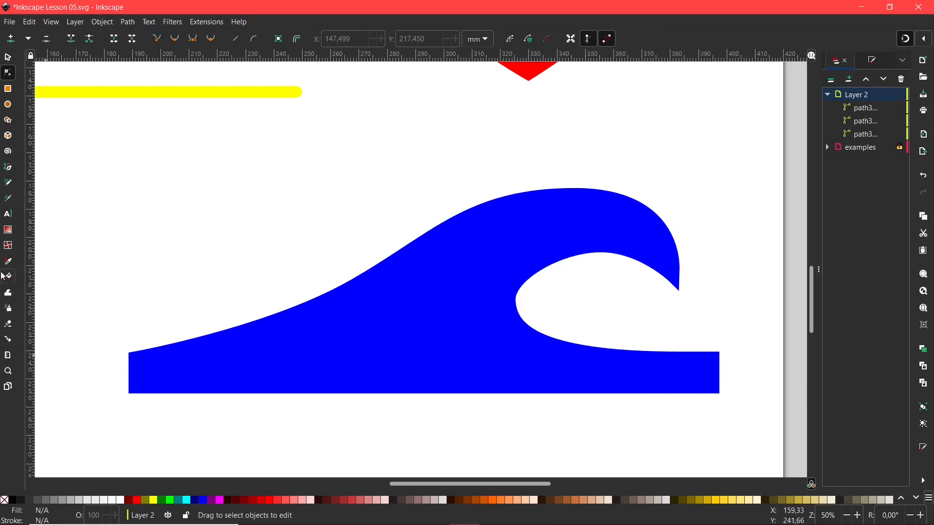
pyautogui.click(8, 169)
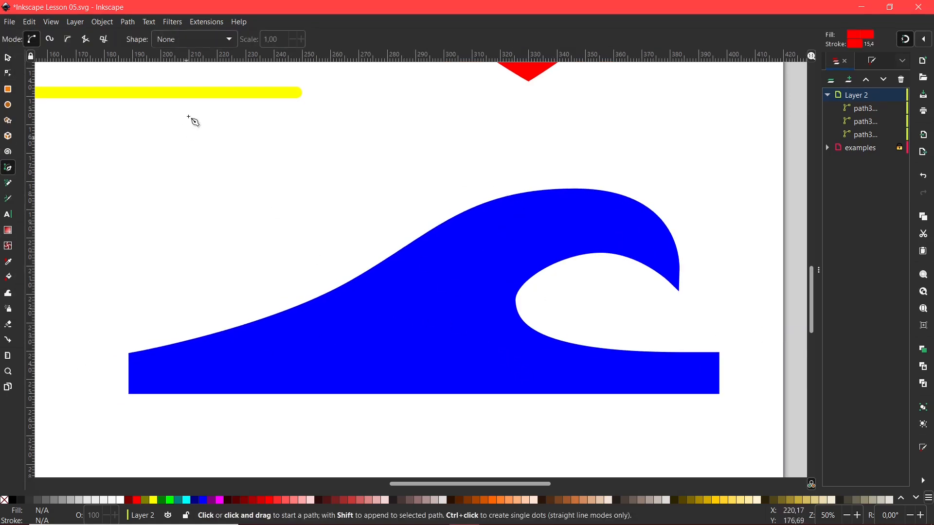
pyautogui.click(130, 361)
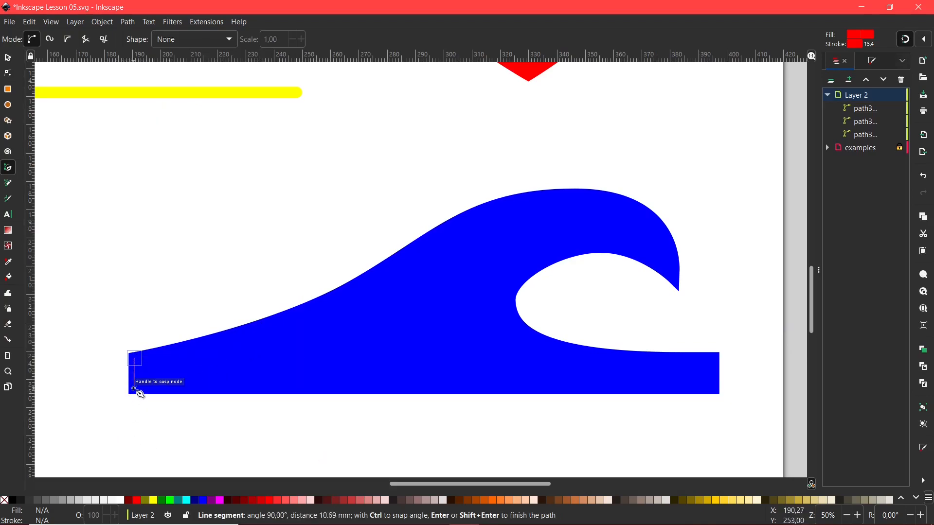
pyautogui.click(135, 388)
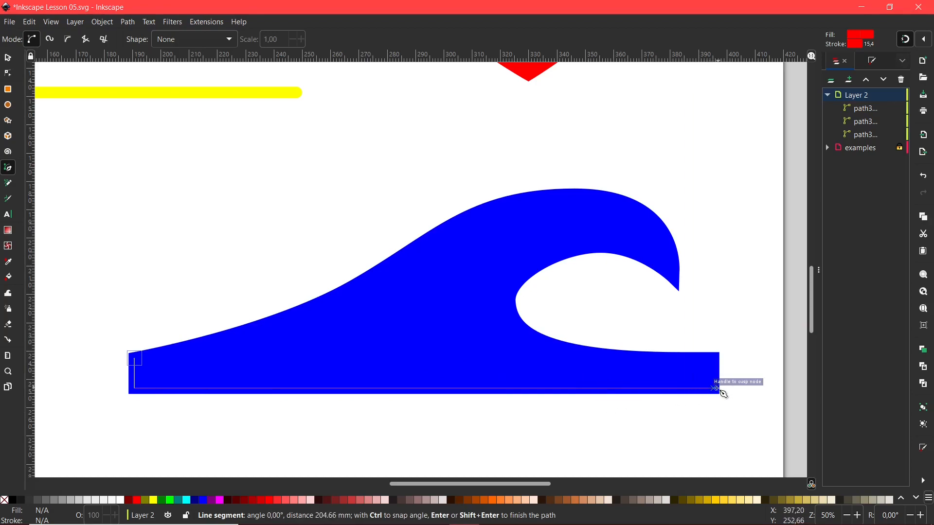
pyautogui.click(714, 388)
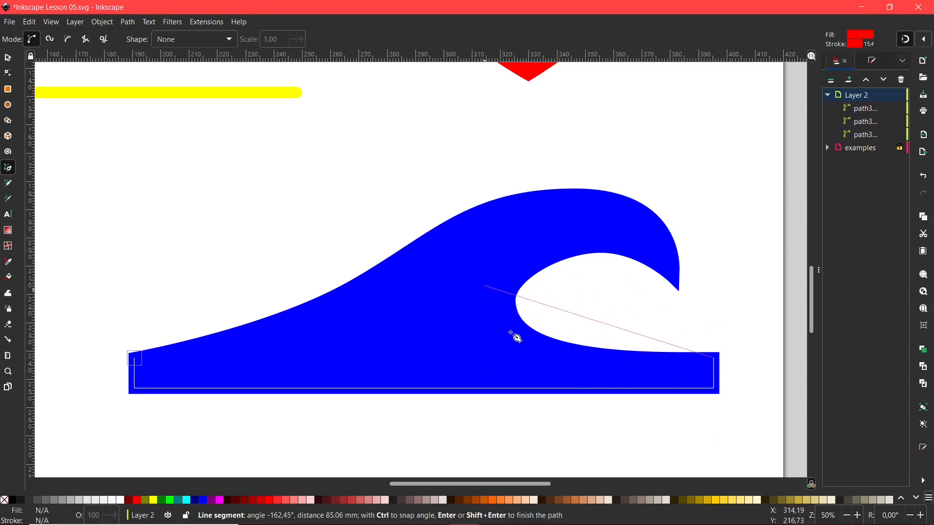
# Continue the path around the wave's inner hollow with curved segments through two smooth nodes, ending in a corner at the crest's tip.
pyautogui.scroll(1, 504, 325)
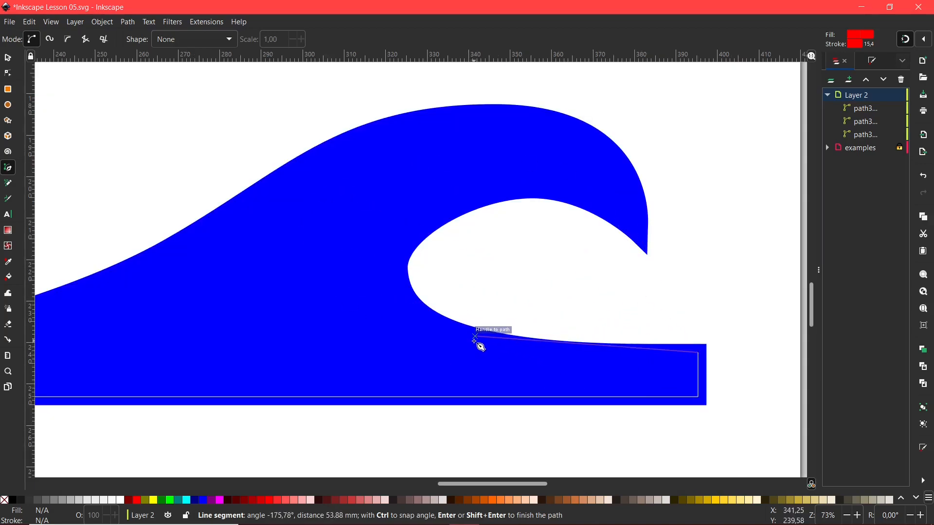
pyautogui.moveTo(466, 336); pyautogui.dragTo(428, 313)
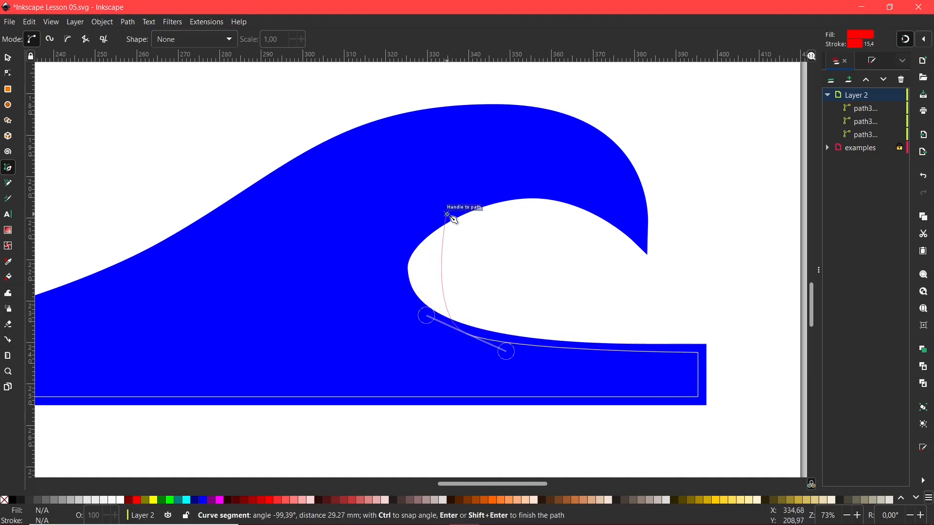
pyautogui.moveTo(449, 214); pyautogui.dragTo(545, 153)
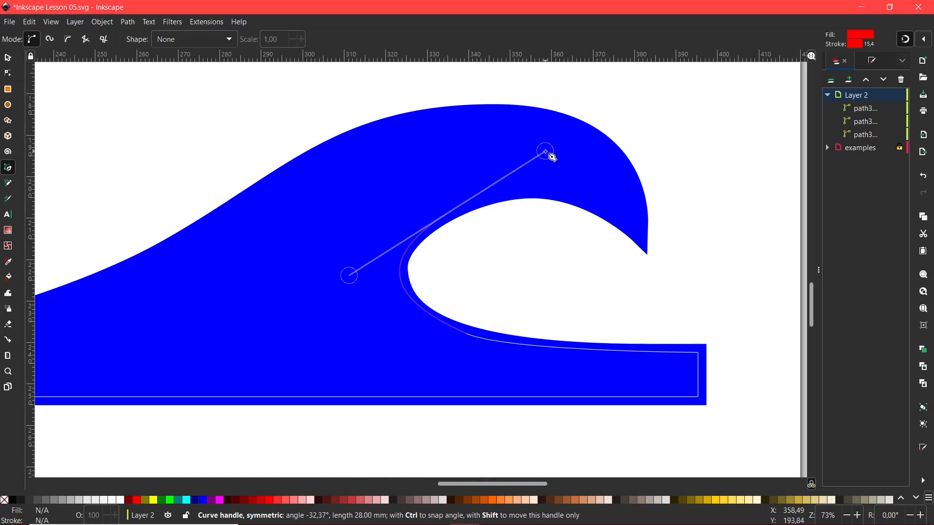
pyautogui.moveTo(545, 151); pyautogui.dragTo(545, 151)
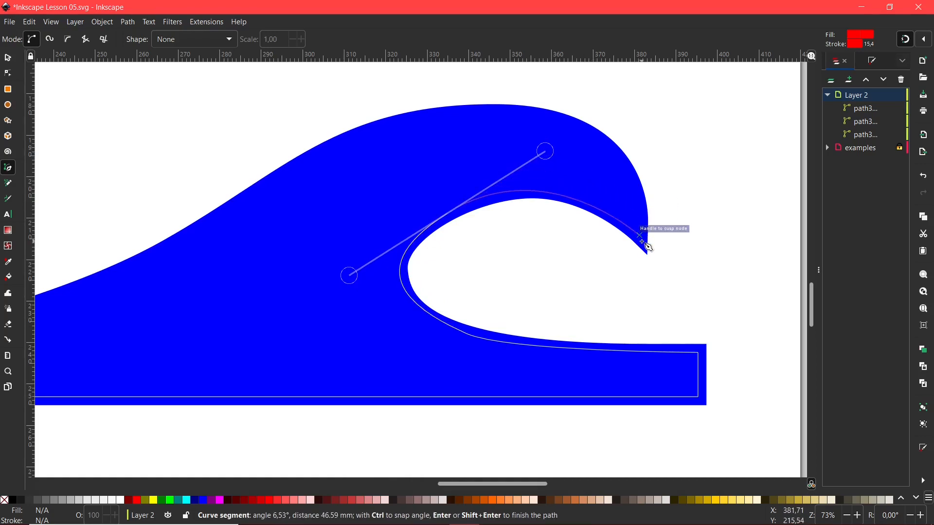
pyautogui.click(642, 242)
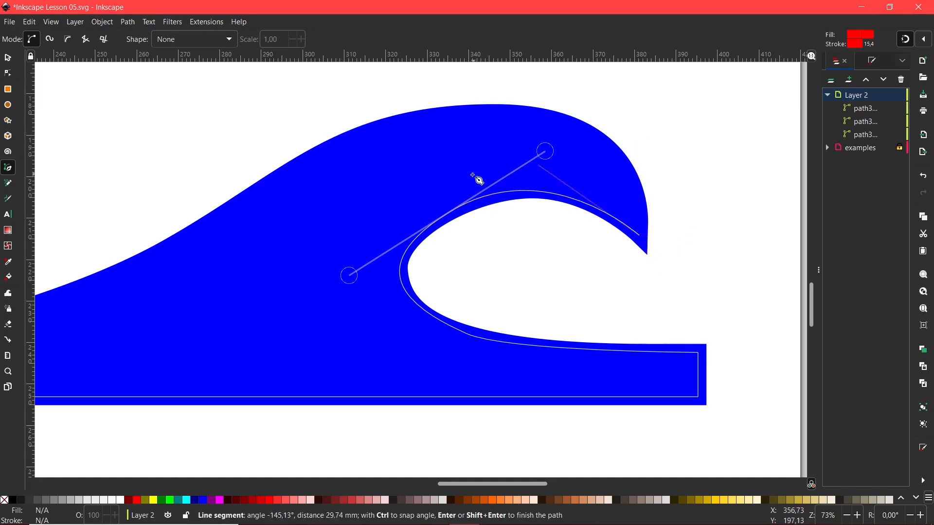
# Trace over the crest and down the wave's long back with smooth curve nodes, closing the path at its starting node.
pyautogui.moveTo(528, 222); pyautogui.dragTo(577, 265)
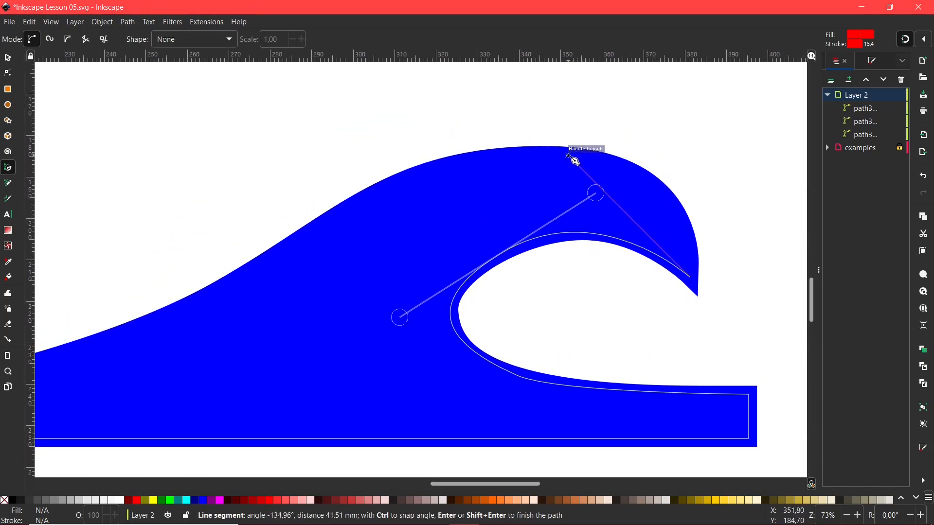
pyautogui.moveTo(568, 157); pyautogui.dragTo(434, 143)
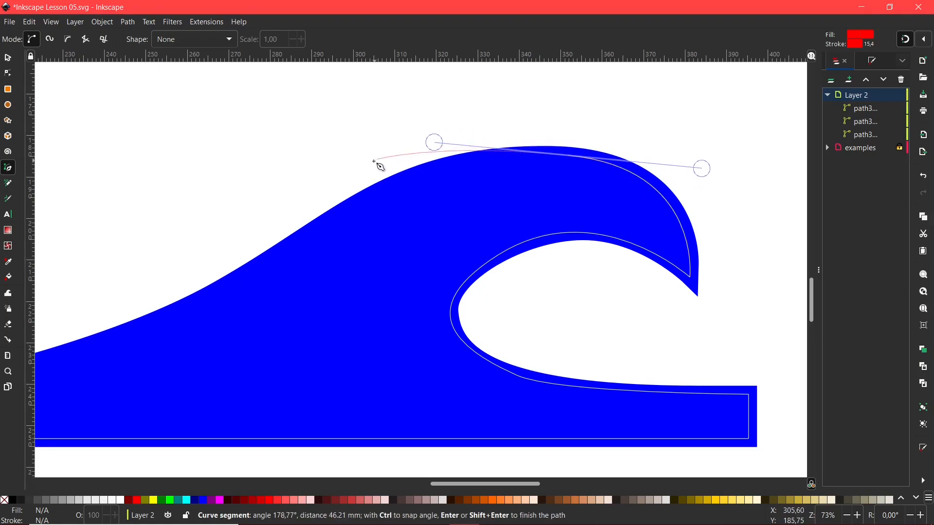
pyautogui.hscroll(-2, 331, 243)
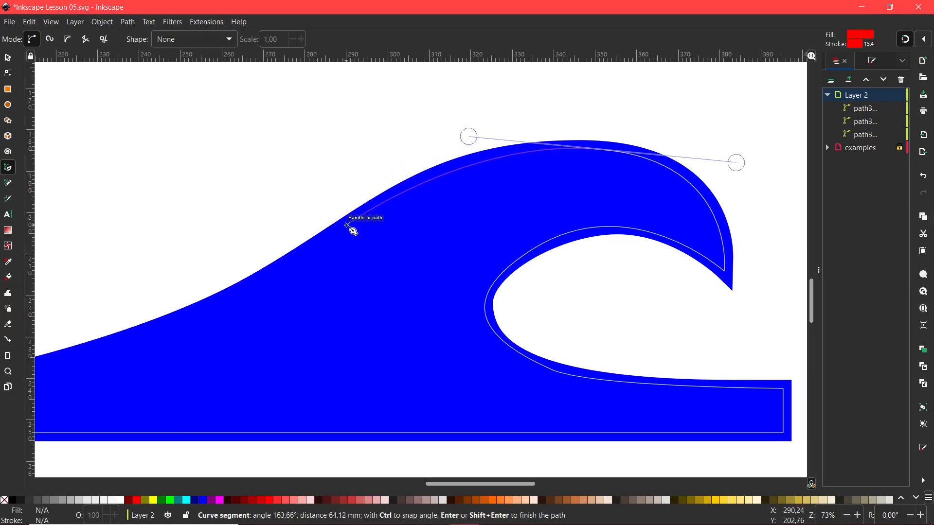
pyautogui.moveTo(346, 226); pyautogui.dragTo(314, 247)
pyautogui.moveTo(369, 321); pyautogui.dragTo(303, 328)
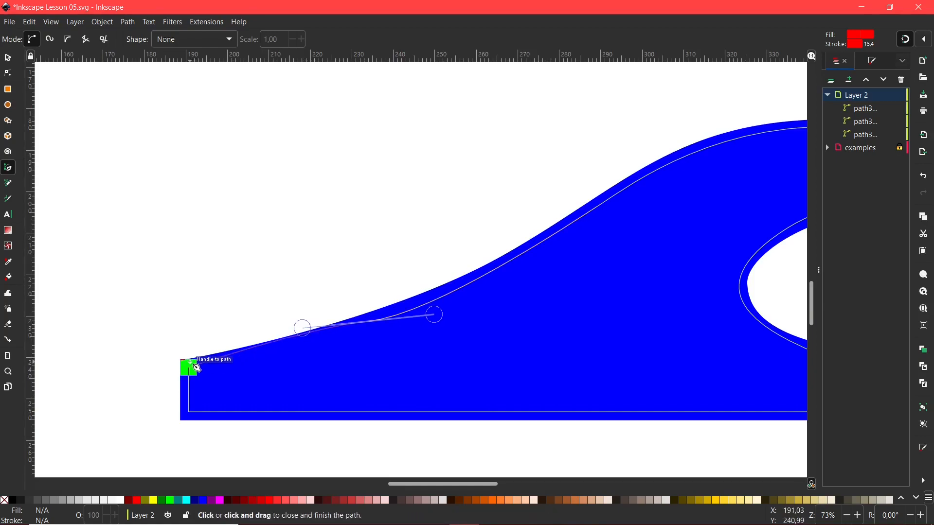
pyautogui.click(197, 368)
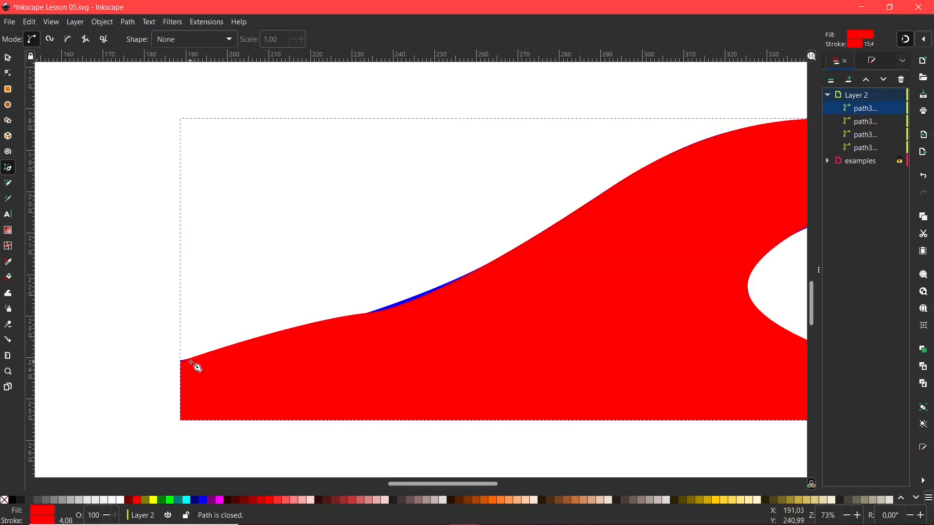
# Refine the red wave with the Node tool, adjusting the nodes and curve handles along its back, crest and hollow to match the blue outline.
pyautogui.hscroll(1, 488, 361)
pyautogui.hscroll(5, 487, 361)
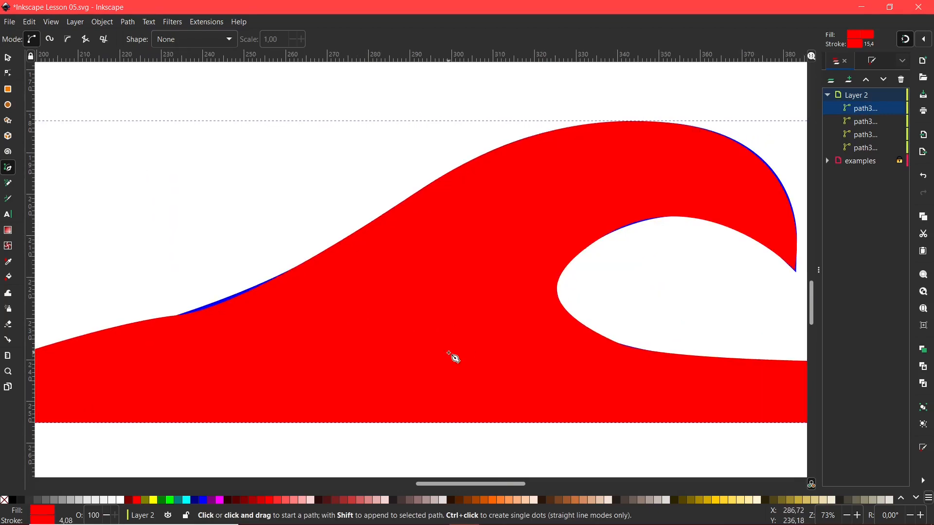
pyautogui.scroll(-1, 487, 361)
pyautogui.moveTo(486, 359); pyautogui.dragTo(491, 344)
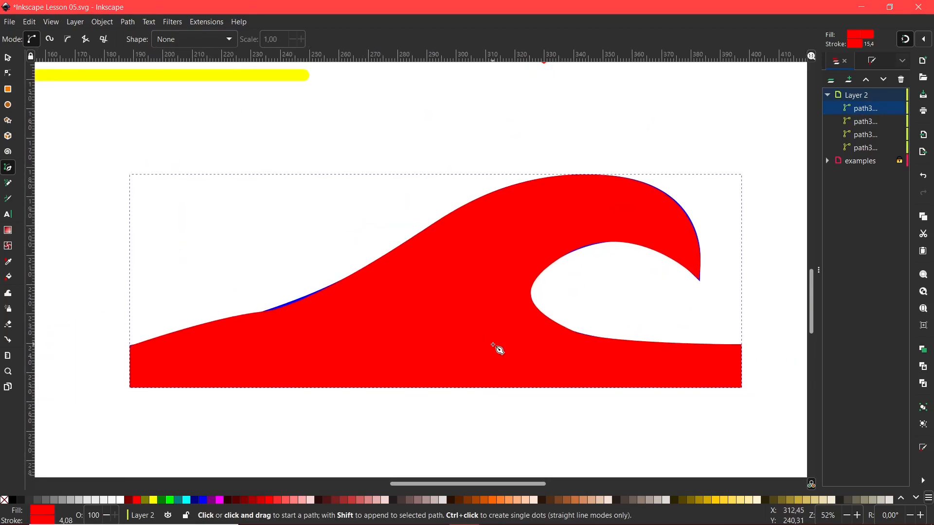
pyautogui.press('n')
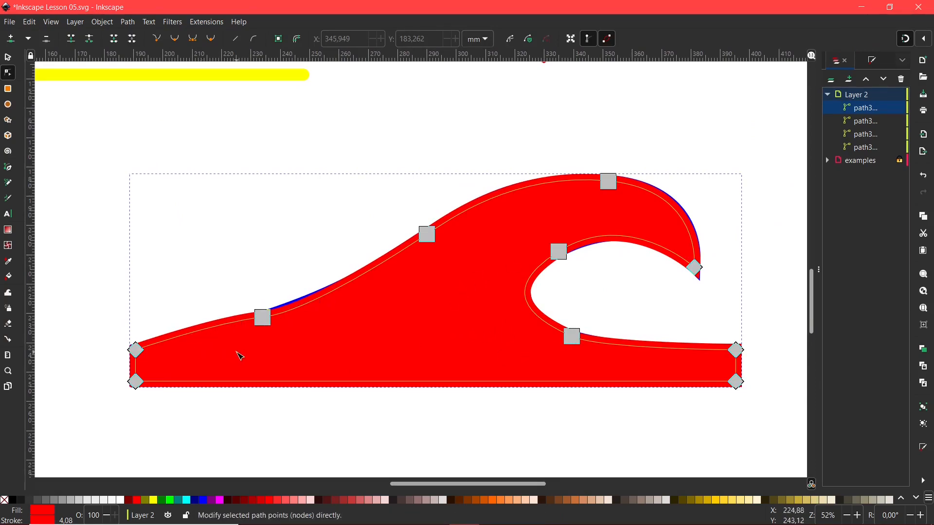
pyautogui.click(262, 319)
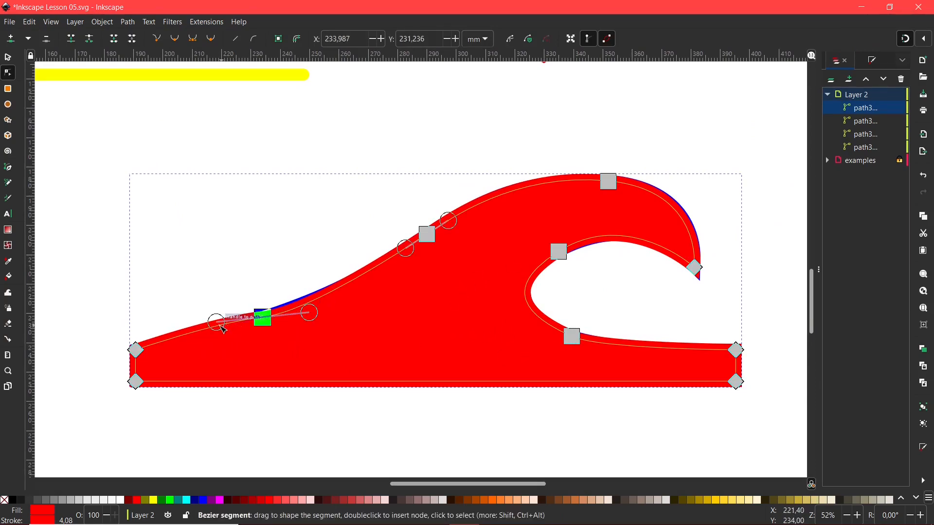
pyautogui.moveTo(219, 327); pyautogui.dragTo(220, 336)
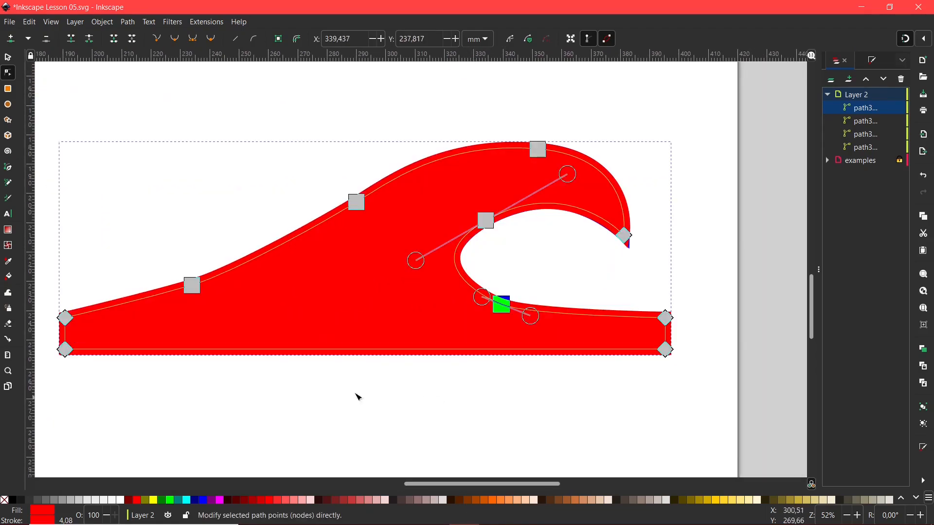
pyautogui.click(470, 467)
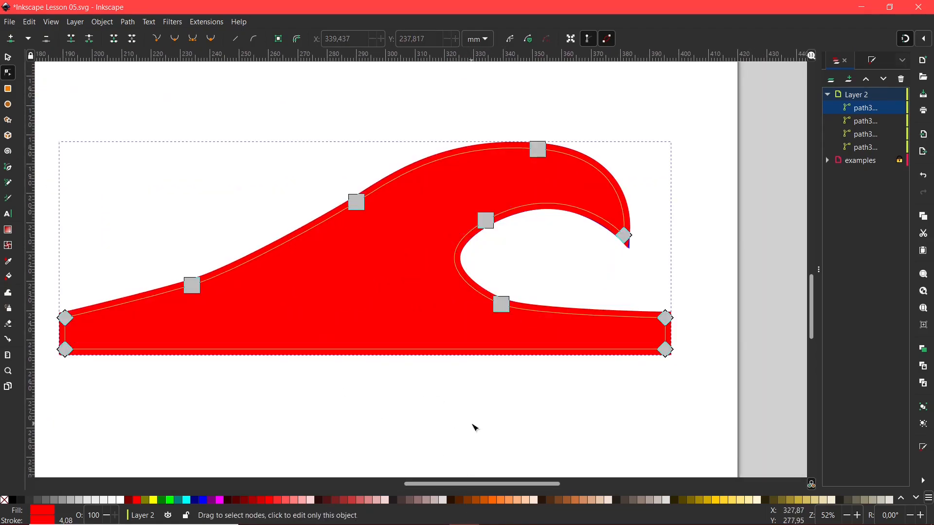
pyautogui.moveTo(475, 424); pyautogui.dragTo(500, 425)
pyautogui.click(500, 425)
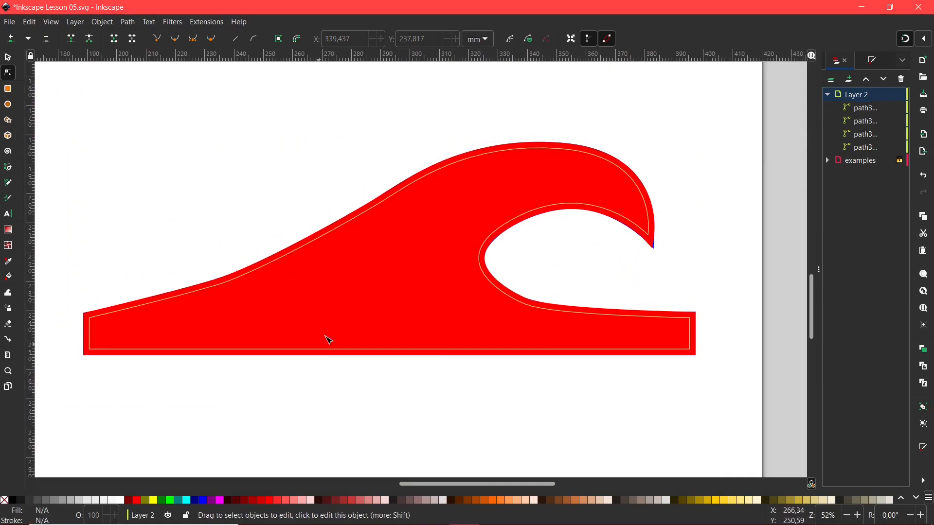
# Move the red wave straight down off the blue one to about X 188.6 mm, Y 209.6 mm and deselect it.
pyautogui.click(8, 58)
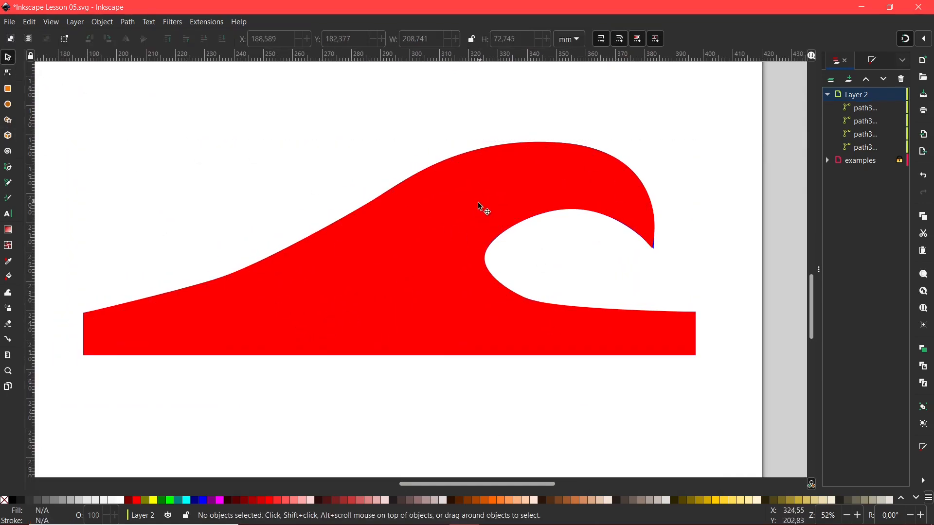
pyautogui.scroll(-2, 493, 267)
pyautogui.scroll(2, 543, 290)
pyautogui.moveTo(519, 300); pyautogui.dragTo(416, 351)
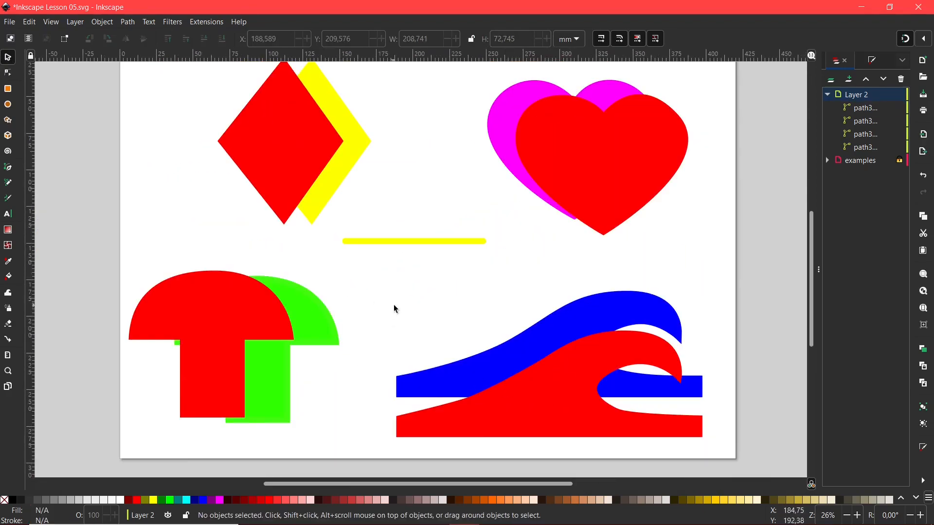
# Start a Pen path below the yellow bar, nudge its first node horizontally back and forth, and cancel the drawing.
pyautogui.scroll(1, 395, 309)
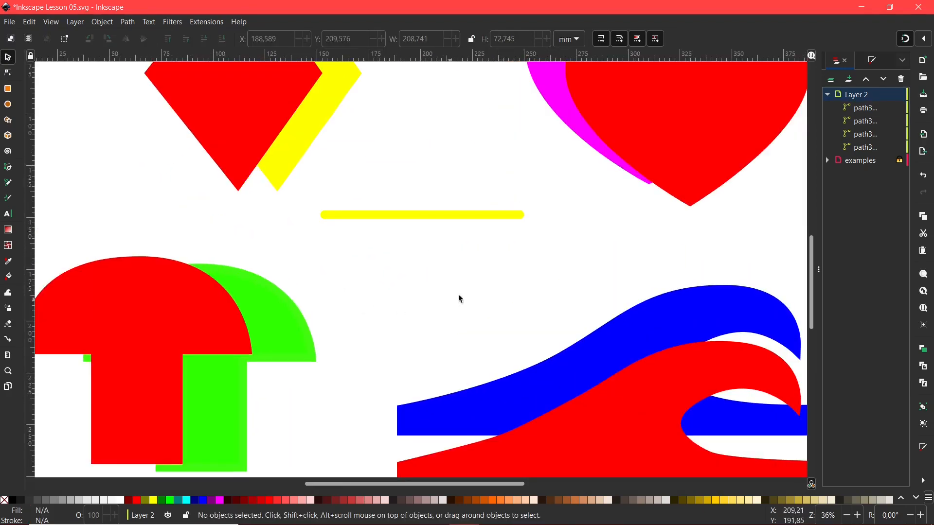
pyautogui.scroll(1, 451, 302)
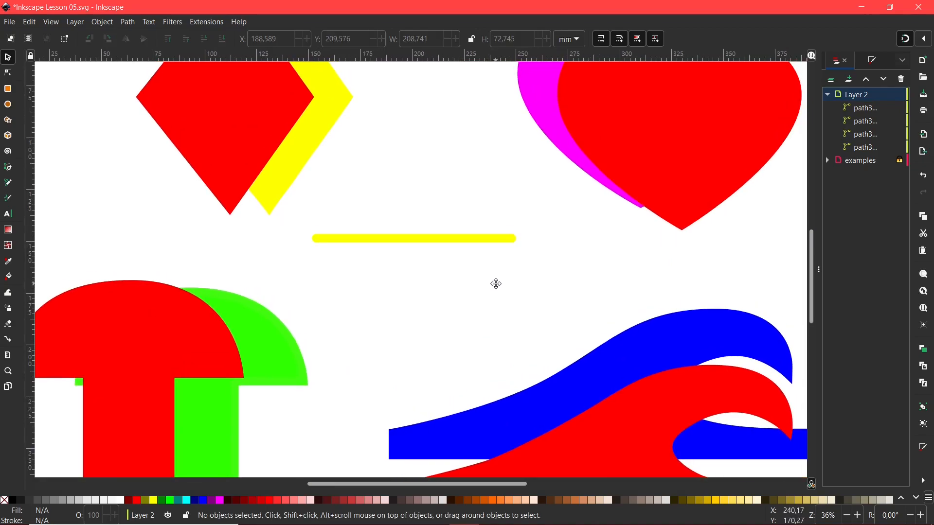
pyautogui.click(6, 169)
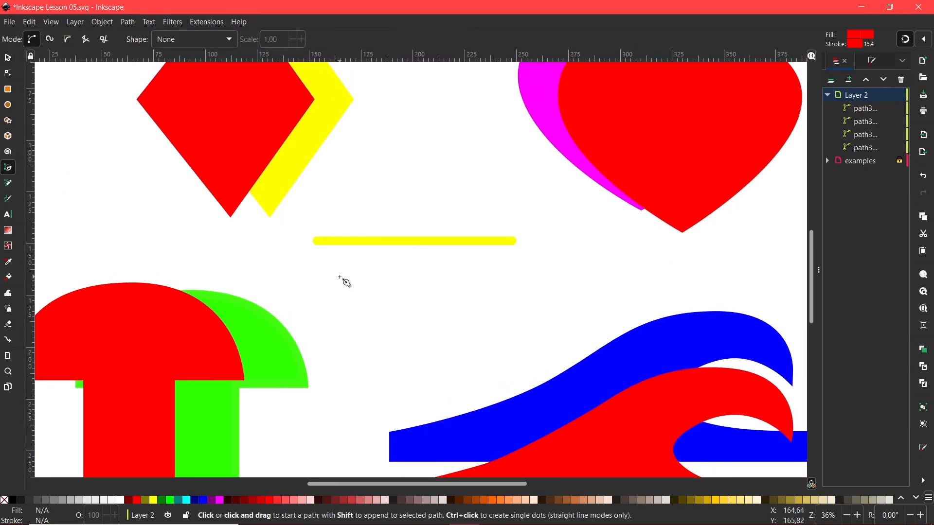
pyautogui.click(340, 277)
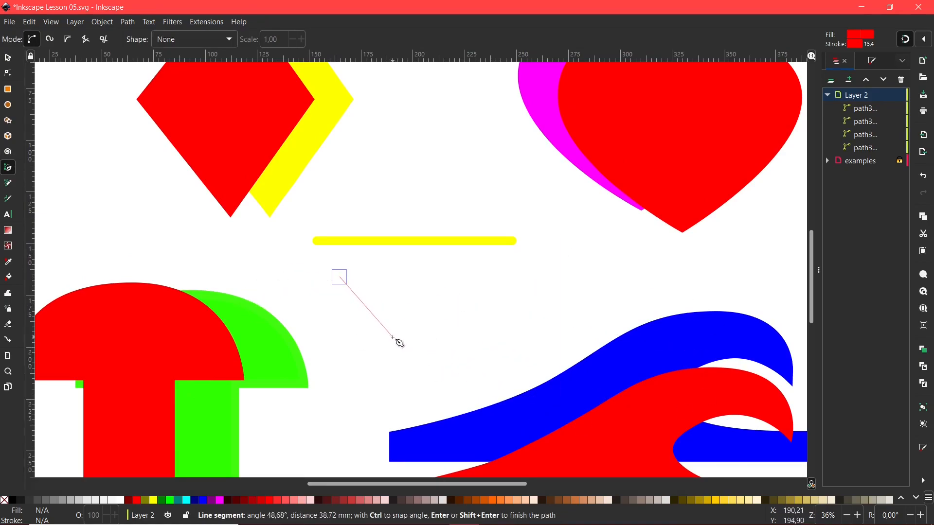
pyautogui.press('Right')
pyautogui.press('Right')
pyautogui.press('Right')
pyautogui.press('Right')
pyautogui.press('Right')
pyautogui.press('Right')
pyautogui.press('Right')
pyautogui.press('Right')
pyautogui.press('Right')
pyautogui.press('Right')
pyautogui.press('Right')
pyautogui.press('Right')
pyautogui.press('Right')
pyautogui.press('Right')
pyautogui.press('Right')
pyautogui.press('Right')
pyautogui.press('Right')
pyautogui.press('Right')
pyautogui.press('Right')
pyautogui.press('Right')
pyautogui.press('Right')
pyautogui.press('Right')
pyautogui.press('Right')
pyautogui.press('Right')
pyautogui.press('Right')
pyautogui.press('Right')
pyautogui.press('Right')
pyautogui.press('Right')
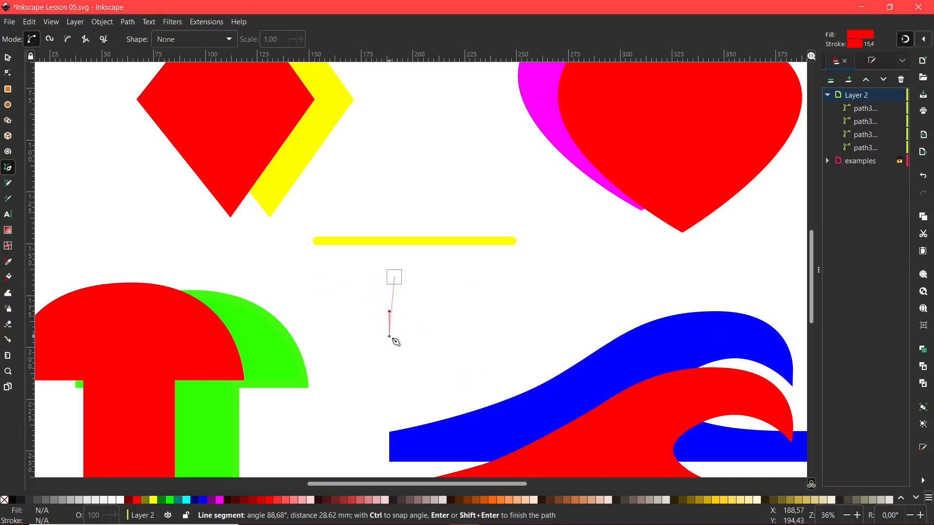
pyautogui.press('Left')
pyautogui.press('Left')
pyautogui.press('Left')
pyautogui.press('Left')
pyautogui.press('Left')
pyautogui.press('Left')
pyautogui.press('Left')
pyautogui.press('Left')
pyautogui.press('Left')
pyautogui.press('Left')
pyautogui.press('Left')
pyautogui.press('Left')
pyautogui.press('Left')
pyautogui.press('Left')
pyautogui.press('Left')
pyautogui.press('Left')
pyautogui.press('Left')
pyautogui.press('Left')
pyautogui.press('Left')
pyautogui.press('Left')
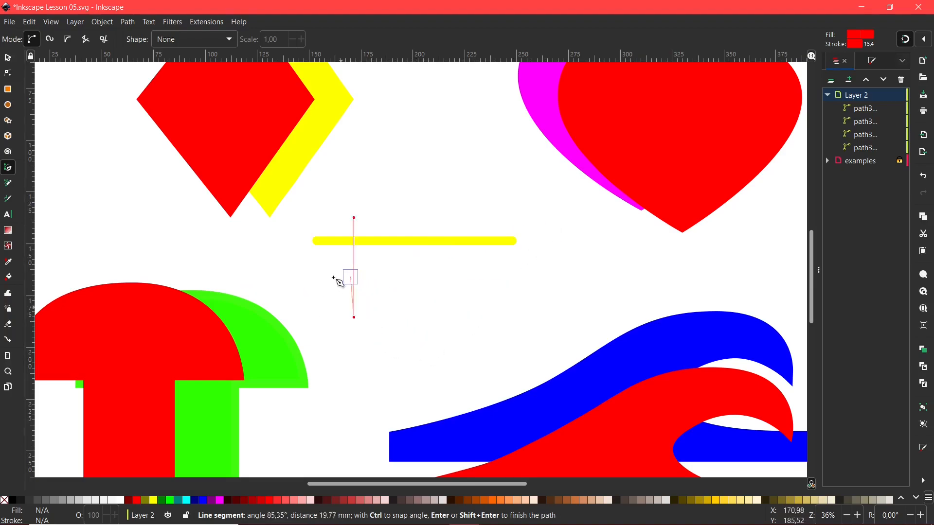
pyautogui.press('Right')
pyautogui.press('Right')
pyautogui.press('Right')
pyautogui.press('Right')
pyautogui.press('Right')
pyautogui.press('Right')
pyautogui.press('Right')
pyautogui.press('Right')
pyautogui.press('Right')
pyautogui.press('Right')
pyautogui.press('Right')
pyautogui.press('Right')
pyautogui.press('Right')
pyautogui.press('Right')
pyautogui.press('Right')
pyautogui.press('Right')
pyautogui.press('Right')
pyautogui.press('Right')
pyautogui.press('Right')
pyautogui.press('Right')
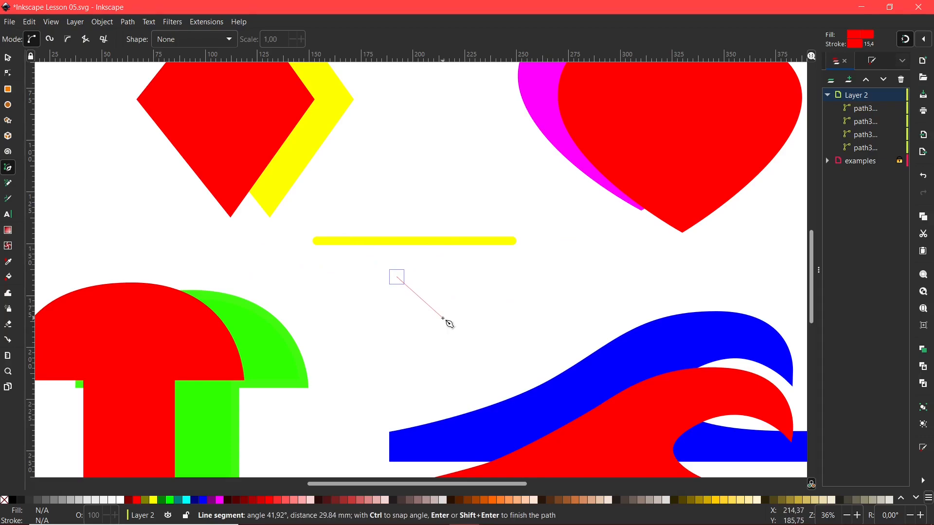
pyautogui.press('Escape')
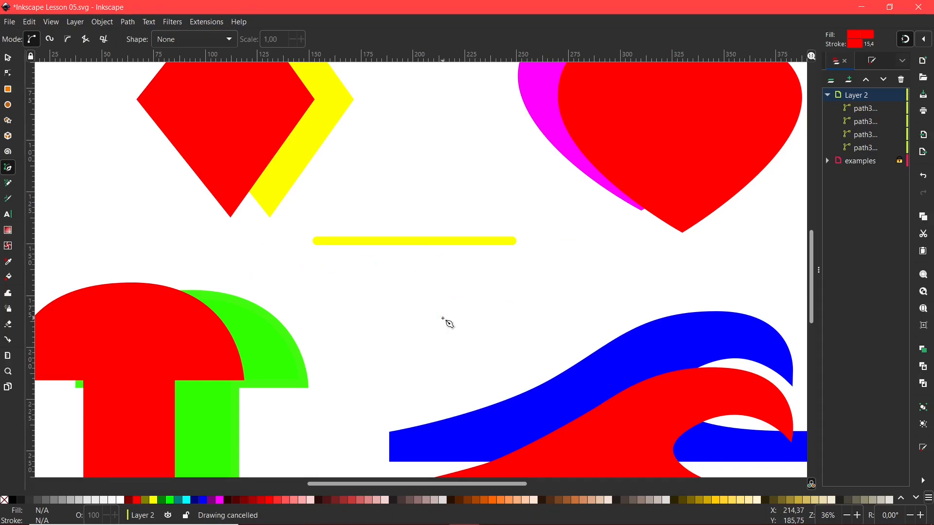
# Draw a six-node Pen path of straight segments zigzagging across the yellow bar between the diamond and the heart.
pyautogui.click(244, 283)
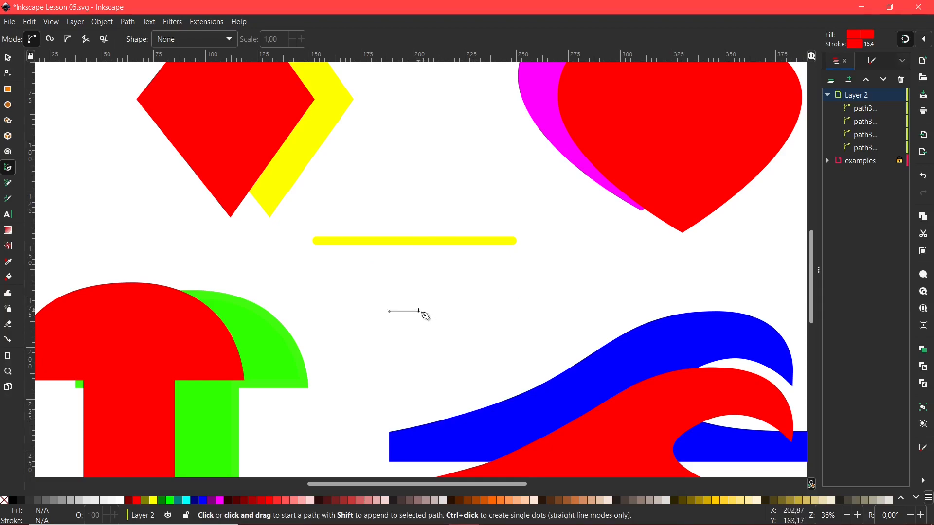
pyautogui.click(393, 133)
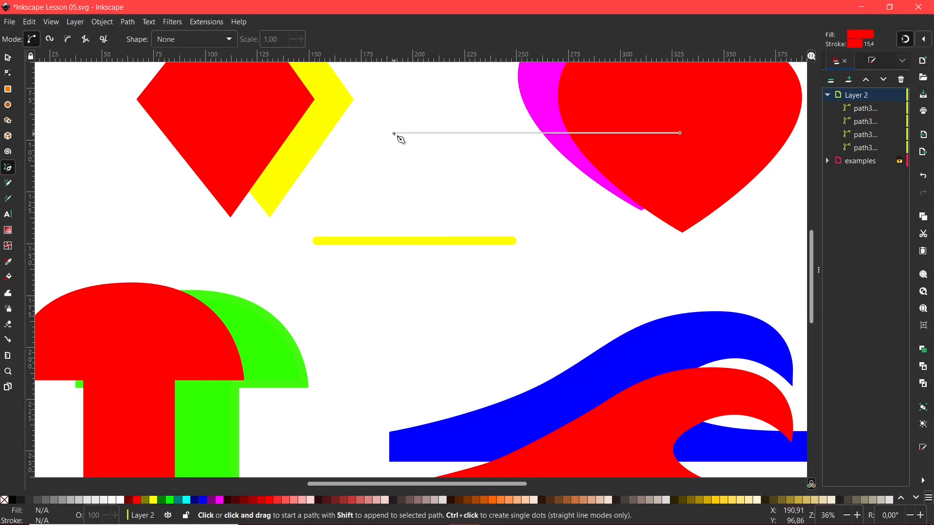
pyautogui.click(242, 267)
pyautogui.click(404, 387)
pyautogui.click(455, 189)
pyautogui.click(646, 254)
pyautogui.click(548, 317)
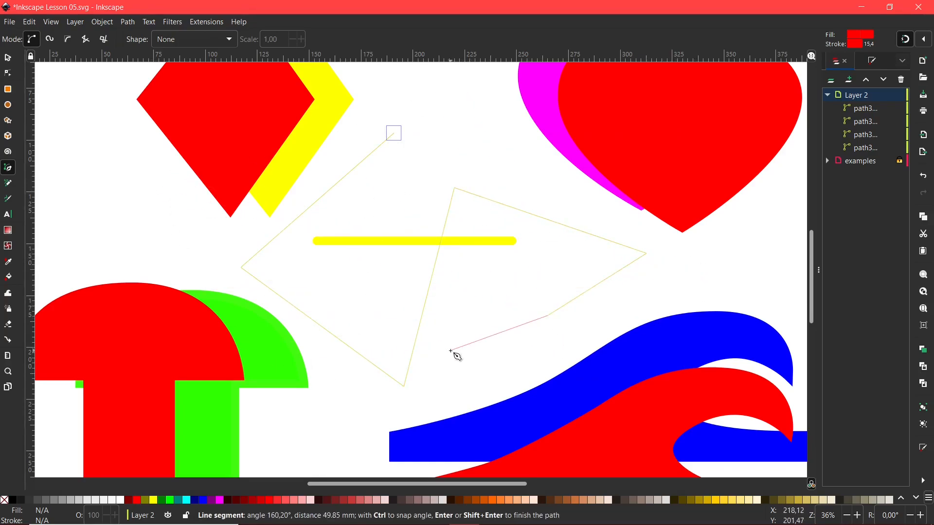
# Remove the nodes of the unfinished zigzag path one by one, back to its start.
pyautogui.press('BackSpace')
pyautogui.press('BackSpace')
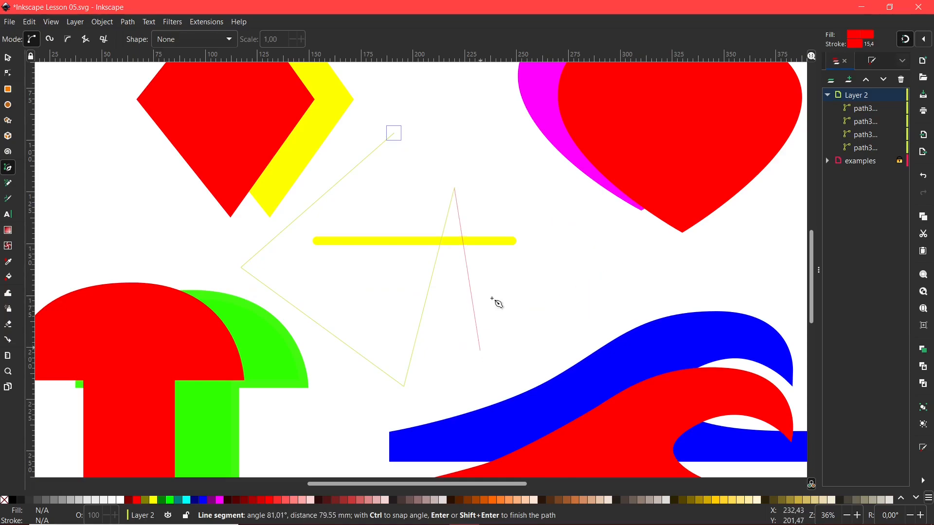
pyautogui.press('BackSpace')
pyautogui.press('BackSpace')
pyautogui.press('BackSpace')
pyautogui.press('BackSpace')
pyautogui.press('BackSpace')
# Draw a seven-node straight-segment Pen path around the yellow bar, remove its last node and cancel the whole drawing.
pyautogui.click(283, 280)
pyautogui.click(386, 155)
pyautogui.click(560, 220)
pyautogui.click(532, 332)
pyautogui.click(380, 335)
pyautogui.click(358, 423)
pyautogui.click(692, 275)
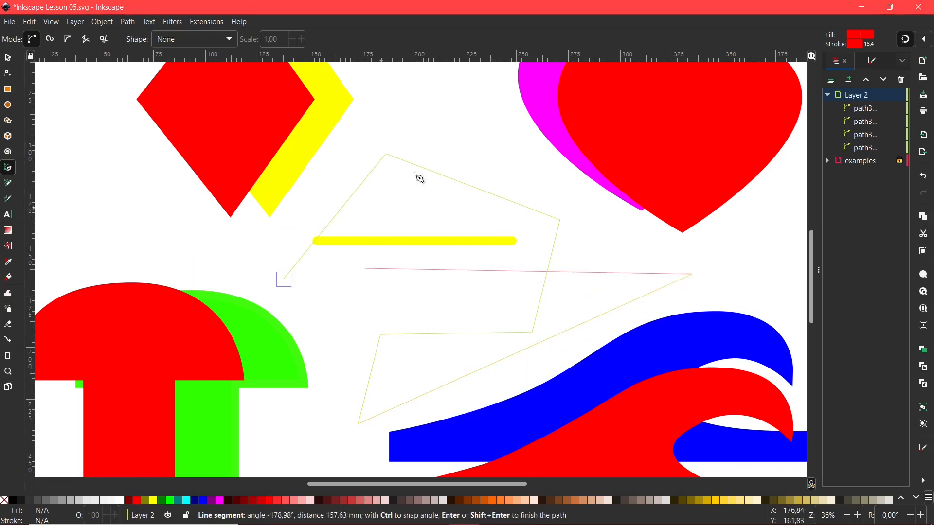
pyautogui.press('BackSpace')
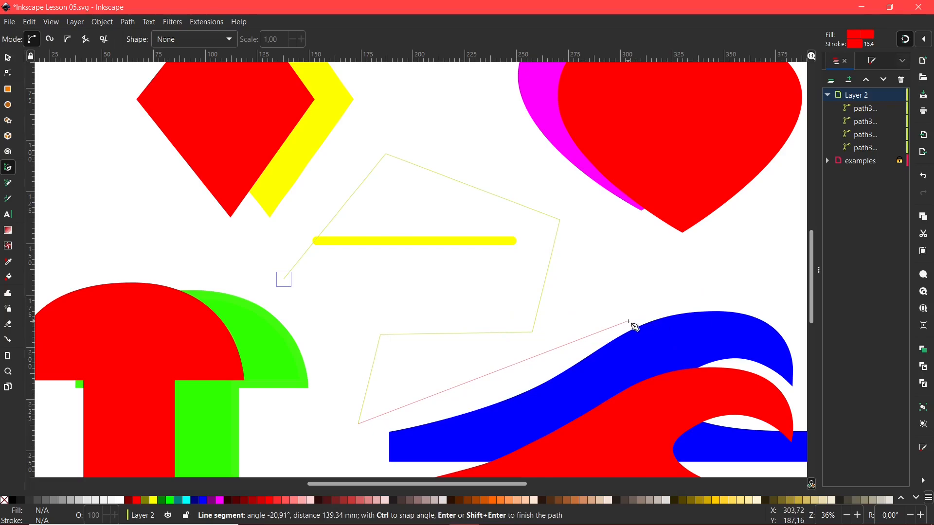
pyautogui.press('Escape')
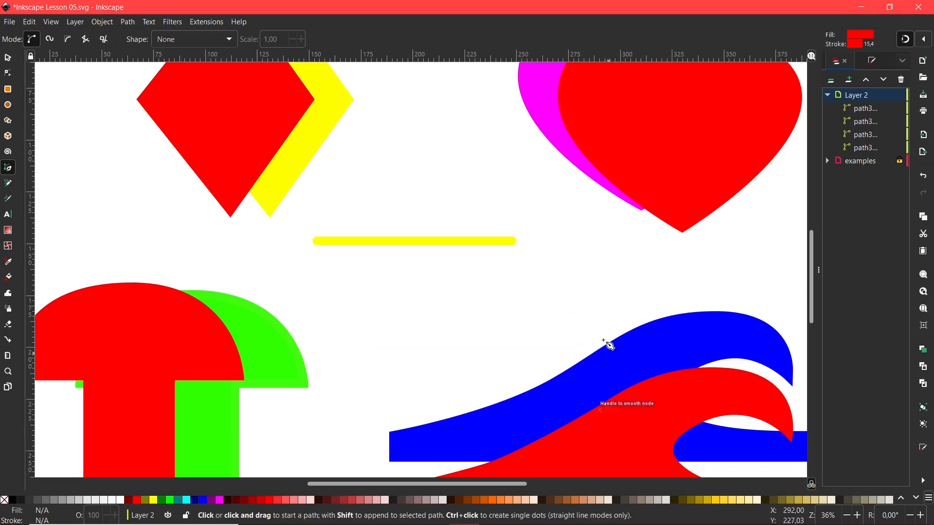
# Draw an open five-node Pen path with curved segments around the yellow bar, finish it without closing and deselect it.
pyautogui.moveTo(284, 258)
pyautogui.mouseDown()
pyautogui.moveTo(418, 342)
pyautogui.moveTo(328, 323)
pyautogui.moveTo(323, 269)
pyautogui.mouseUp()
pyautogui.click(441, 184)
pyautogui.moveTo(354, 313); pyautogui.dragTo(365, 366)
pyautogui.click(518, 330)
pyautogui.moveTo(612, 270); pyautogui.dragTo(561, 178)
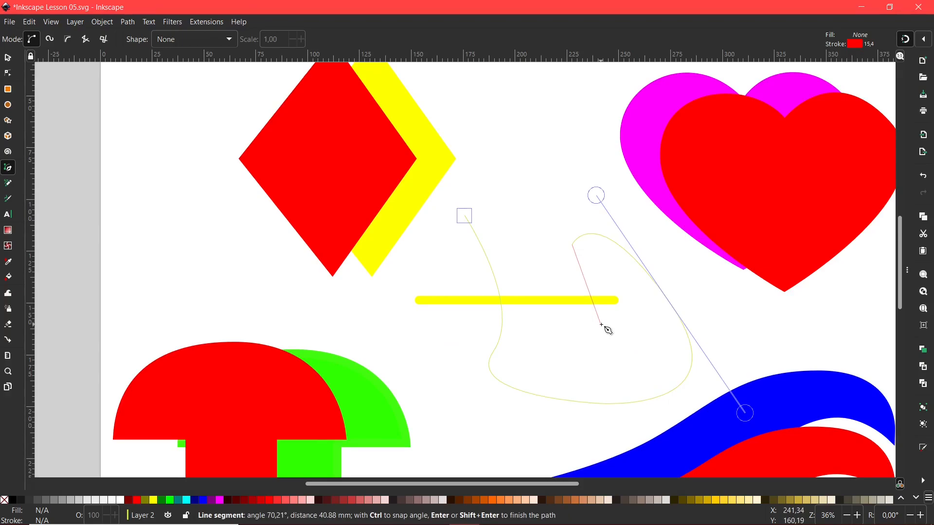
pyautogui.press('Return')
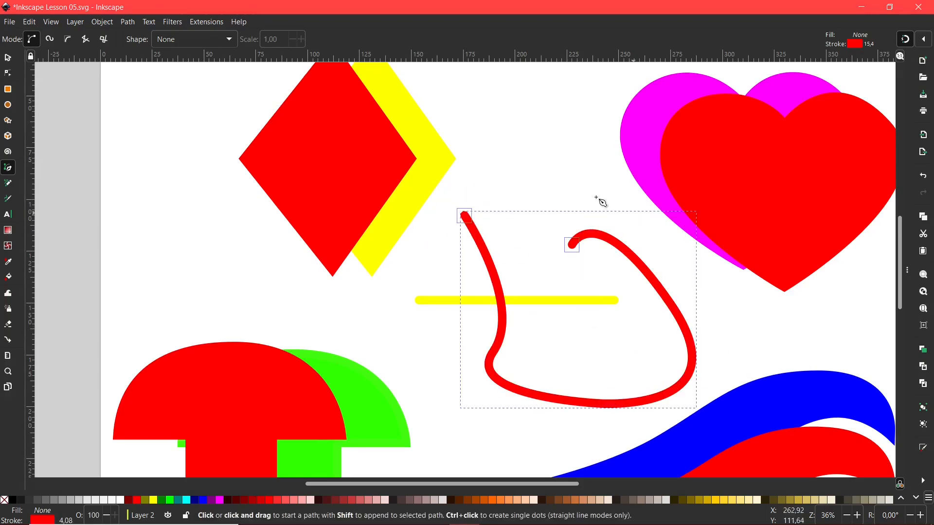
pyautogui.press('Escape')
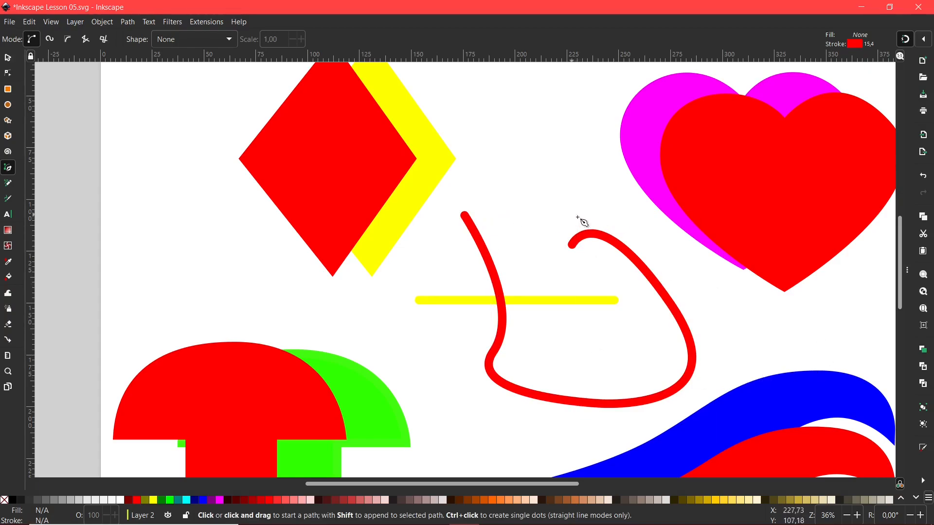
# Use the Node tool to move the open red curve's end node onto its start node, and deselect the curve.
pyautogui.press('s')
pyautogui.press('n')
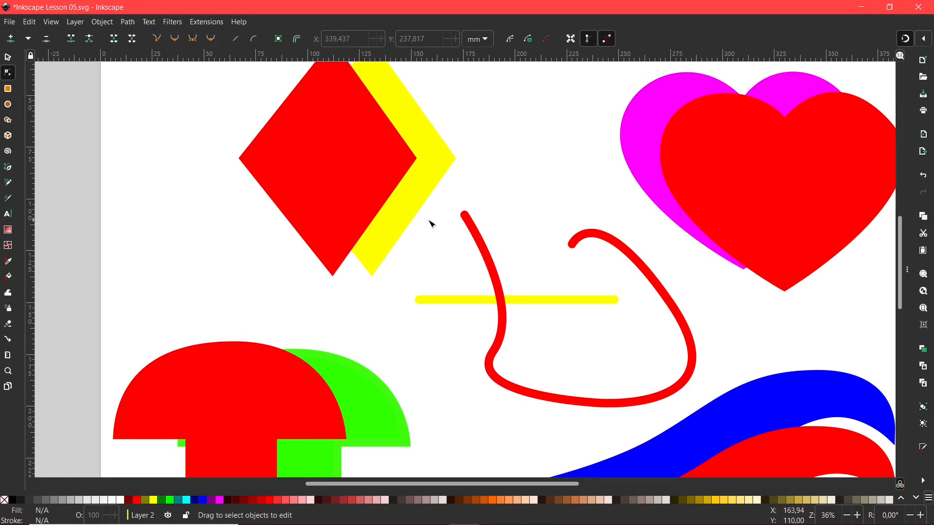
pyautogui.click(593, 233)
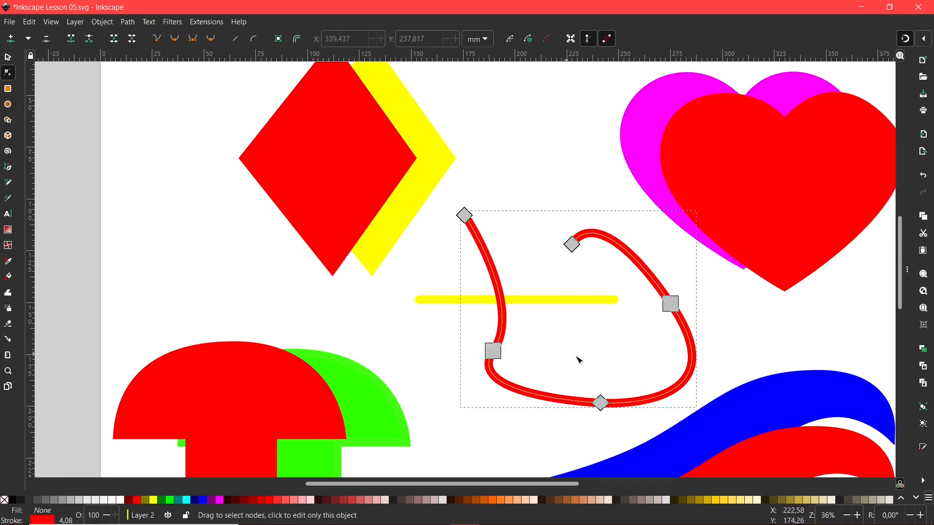
pyautogui.click(573, 248)
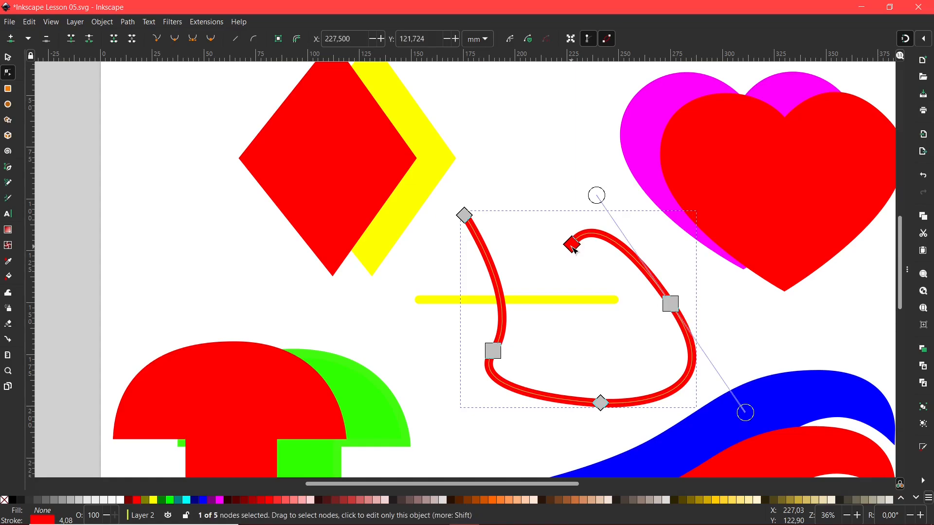
pyautogui.moveTo(570, 249); pyautogui.dragTo(465, 215)
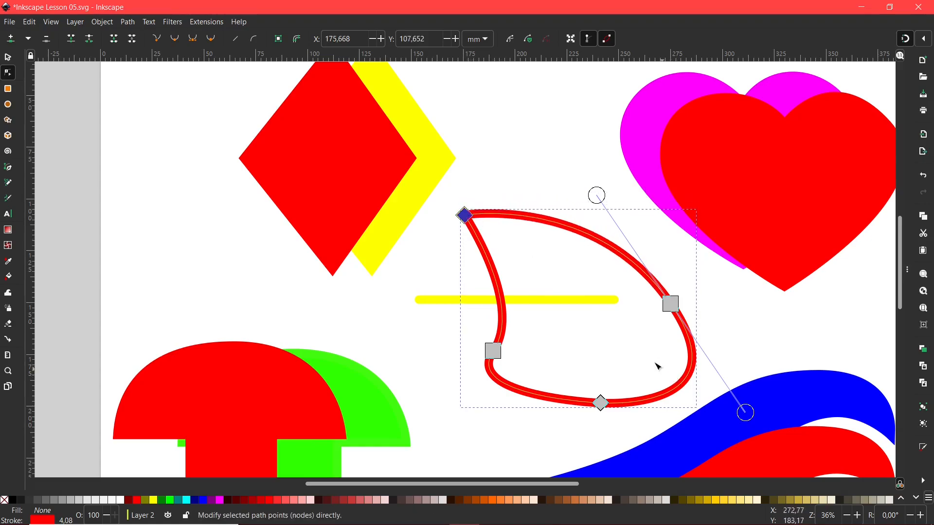
pyautogui.press('Escape')
pyautogui.press('Escape')
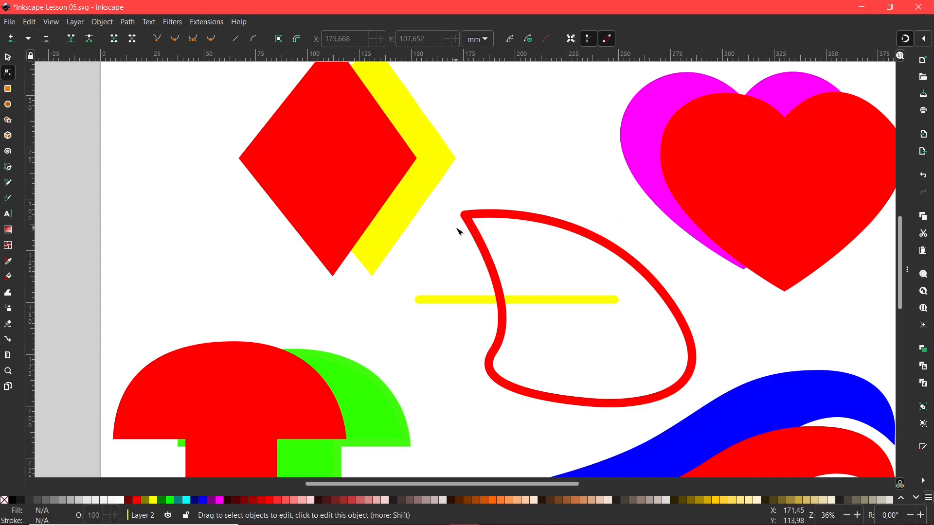
# Examine the corner where the red curve's end and start nodes meet, check the whole drawing and deselect the curve.
pyautogui.scroll(5, 460, 232)
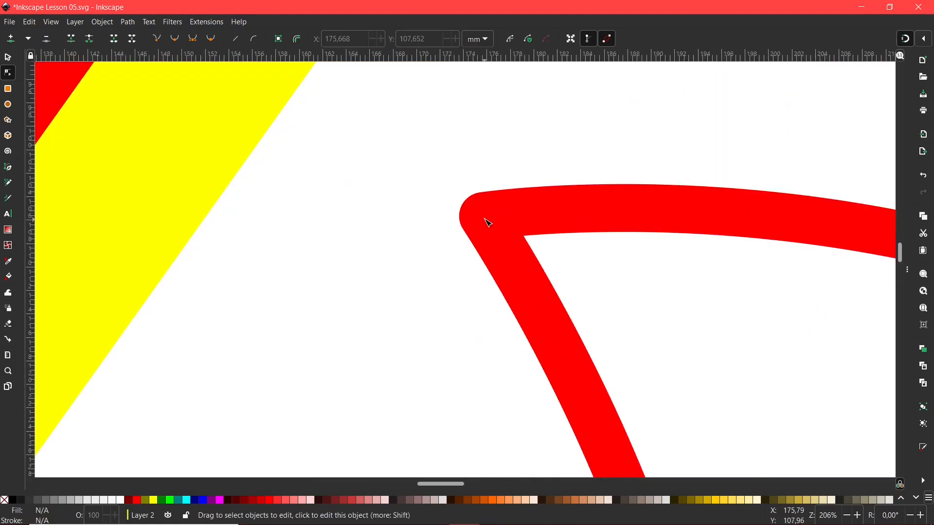
pyautogui.click(524, 252)
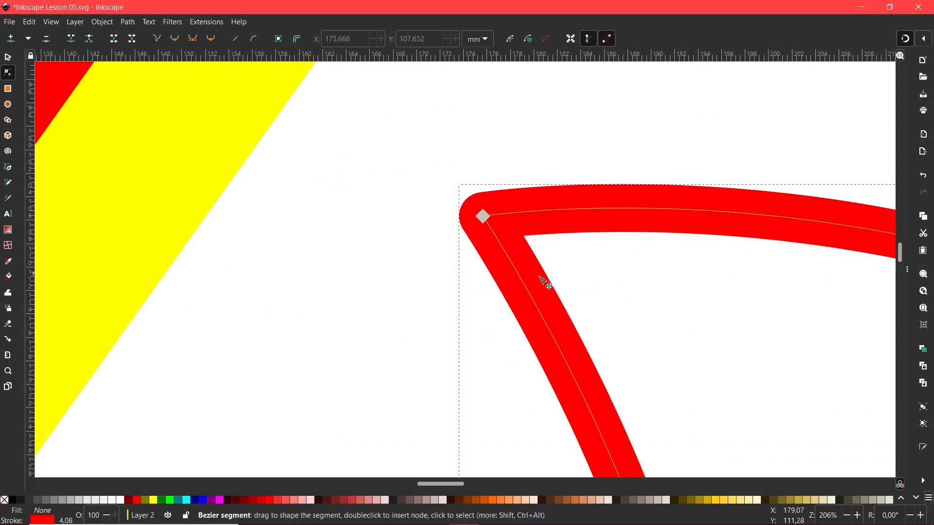
pyautogui.scroll(-5, 670, 301)
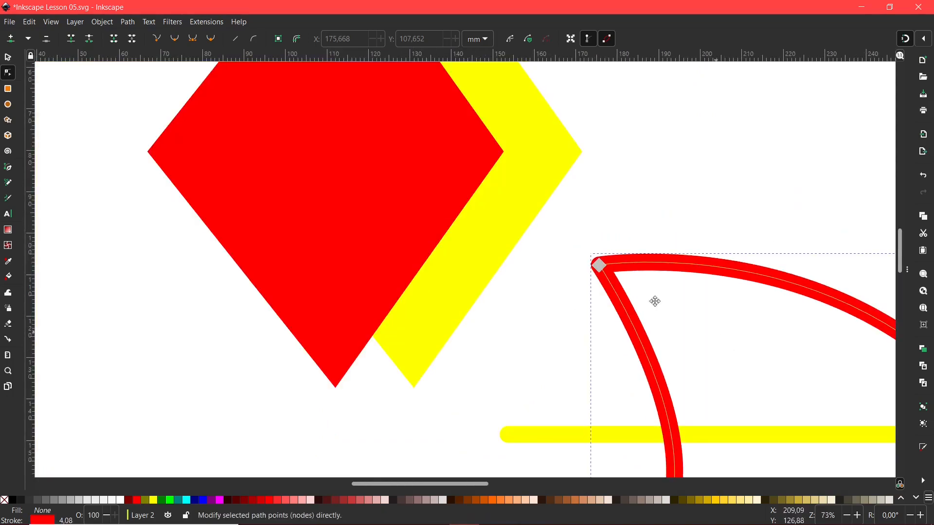
pyautogui.scroll(1, 625, 313)
pyautogui.hscroll(-2, 647, 306)
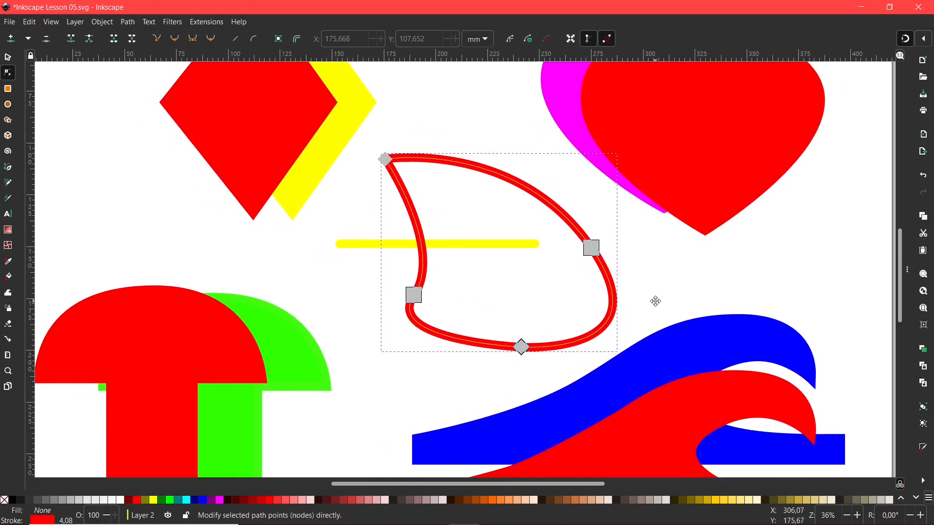
pyautogui.scroll(-1, 654, 305)
pyautogui.hscroll(2, 653, 305)
pyautogui.scroll(1, 652, 305)
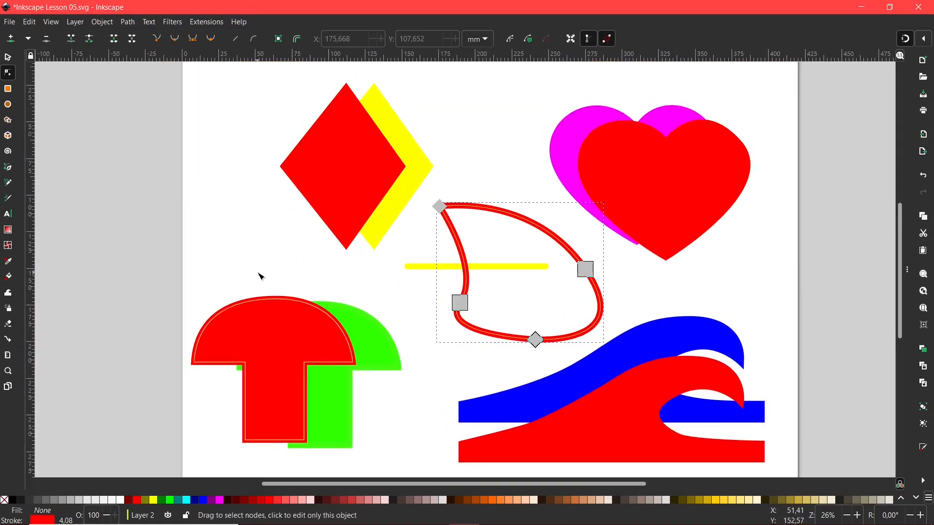
pyautogui.click(195, 216)
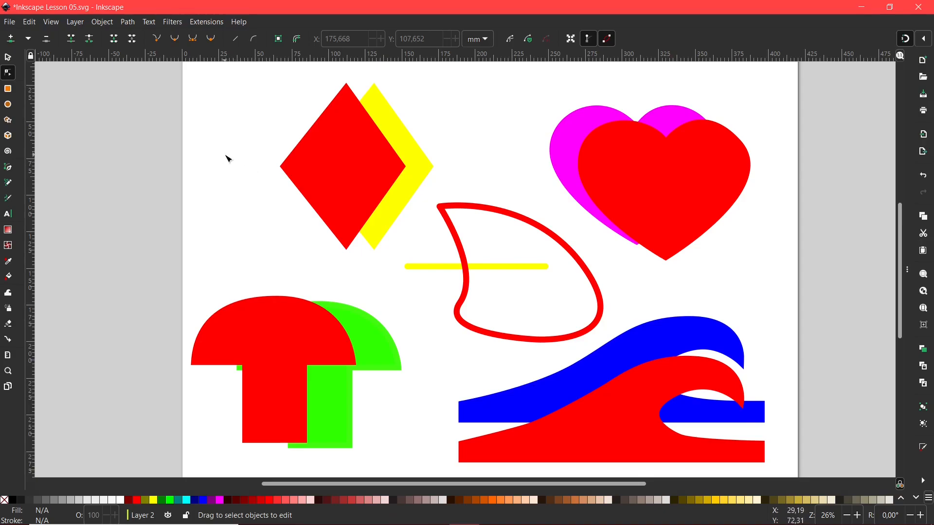
pyautogui.click(8, 57)
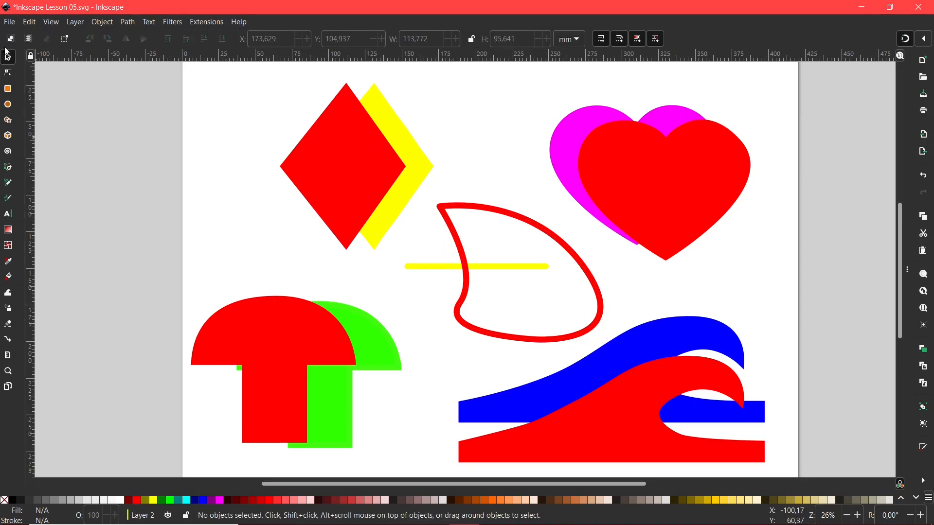
pyautogui.doubleClick(450, 228)
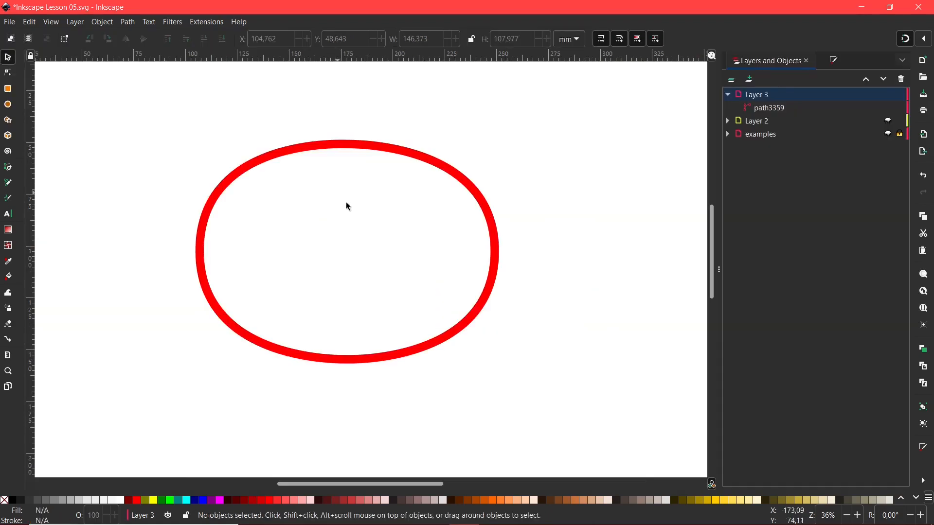
# Select the red oval on Layer 3 with the Node tool to show its nodes.
pyautogui.hscroll(-1, 221, 348)
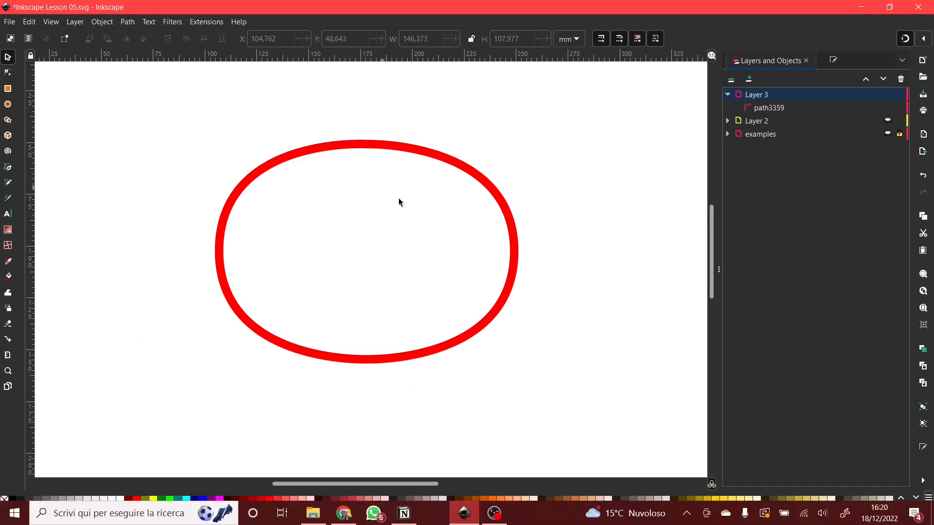
pyautogui.click(8, 73)
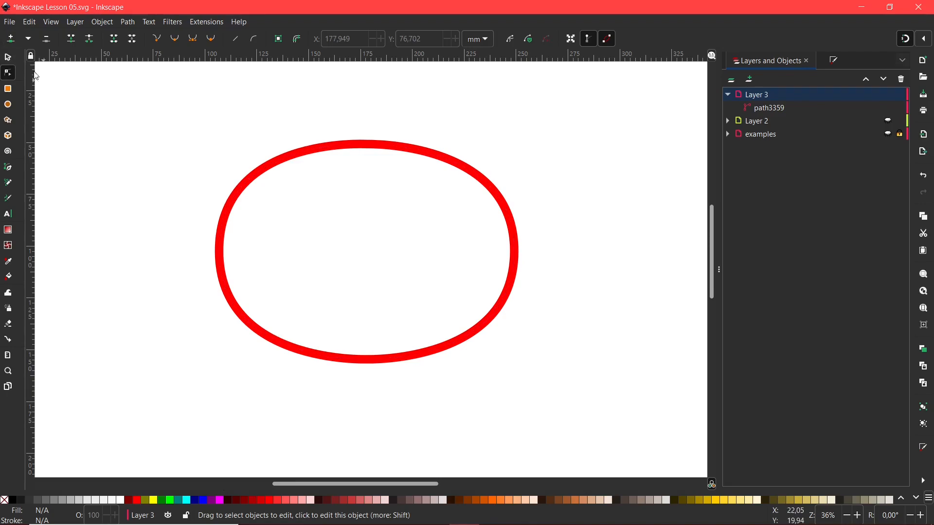
pyautogui.click(369, 145)
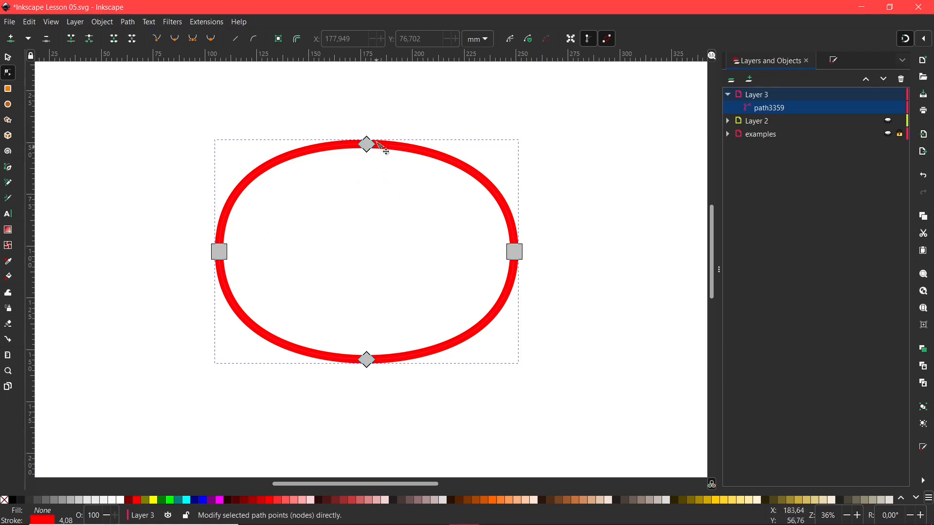
# Try moving the oval's top node about 14 mm right, its right node down and its bottom node left, and undo the moves.
pyautogui.moveTo(372, 146); pyautogui.dragTo(396, 141)
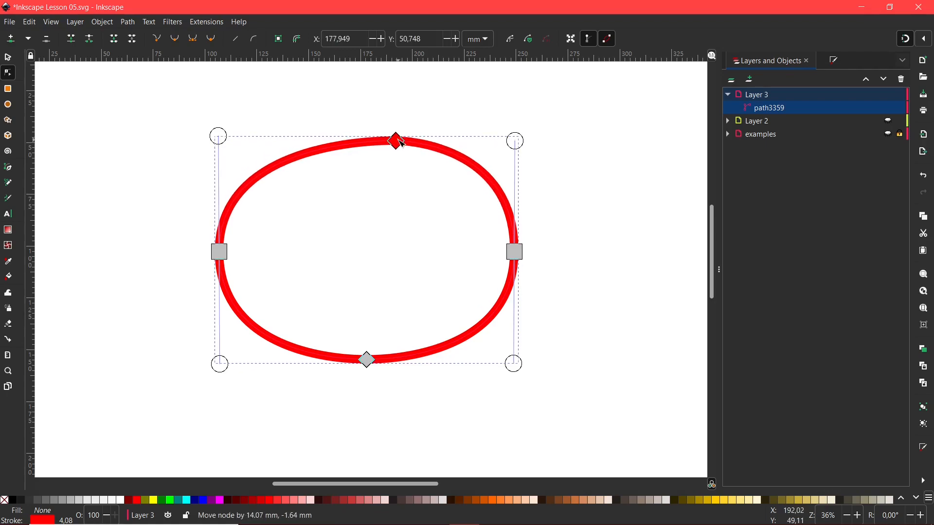
pyautogui.moveTo(514, 251); pyautogui.dragTo(514, 287)
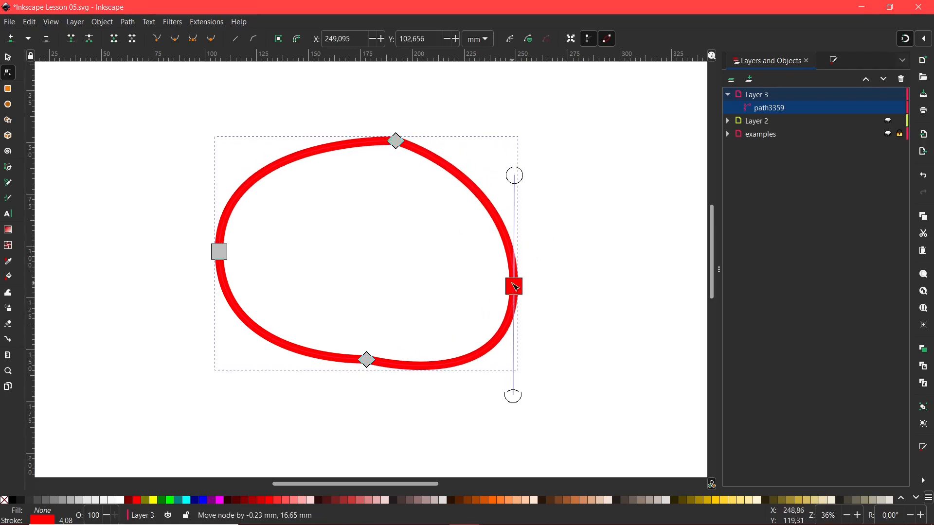
pyautogui.click(367, 360)
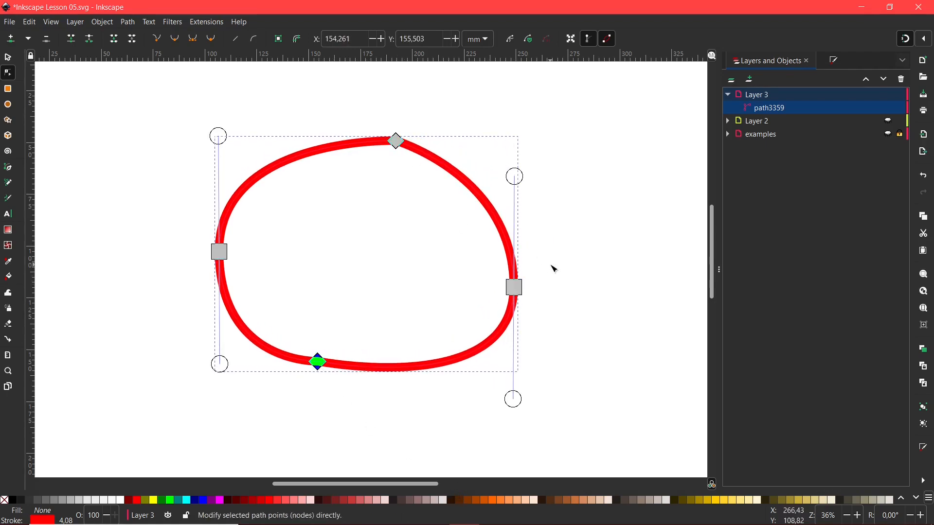
pyautogui.hotkey('ctrl', 'z')
pyautogui.hotkey('ctrl', 'z')
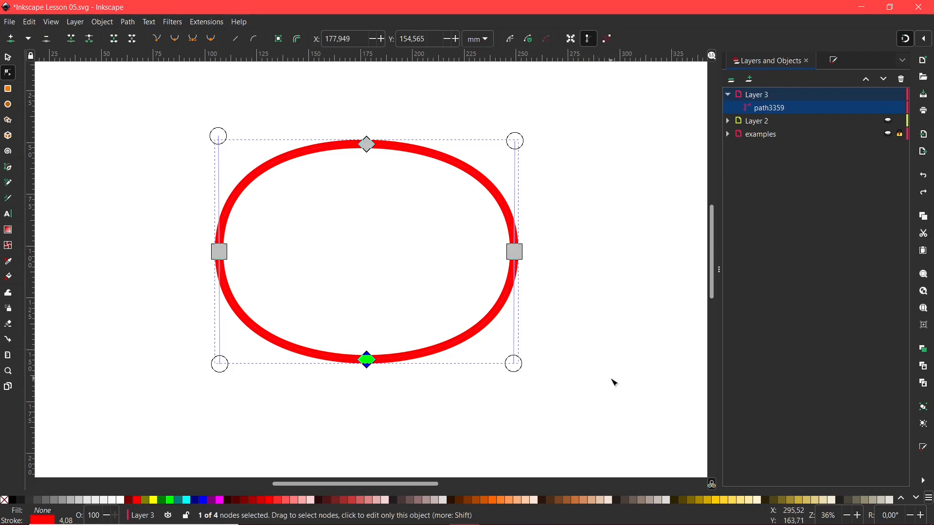
# Select the oval's lower-right, upper-left and upper-right segments in turn, leaving the upper-right one selected.
pyautogui.click(600, 334)
pyautogui.click(462, 350)
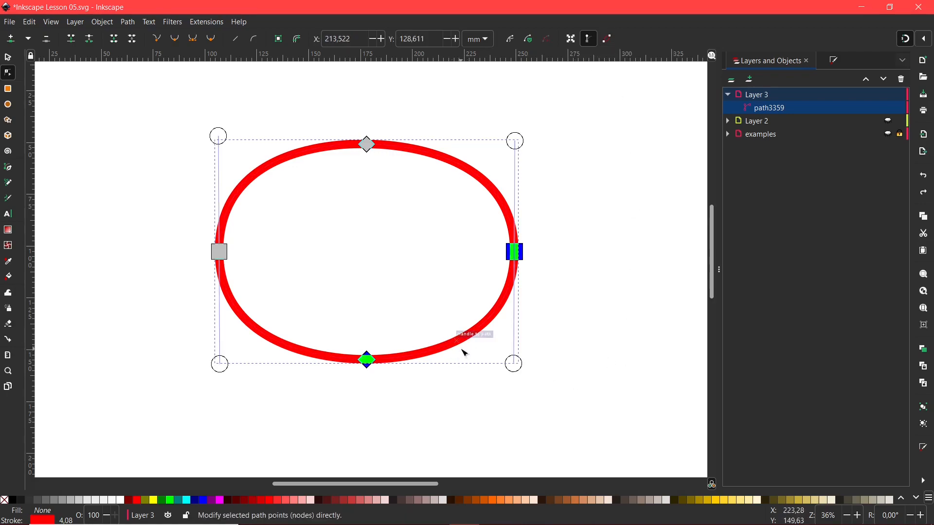
pyautogui.click(267, 174)
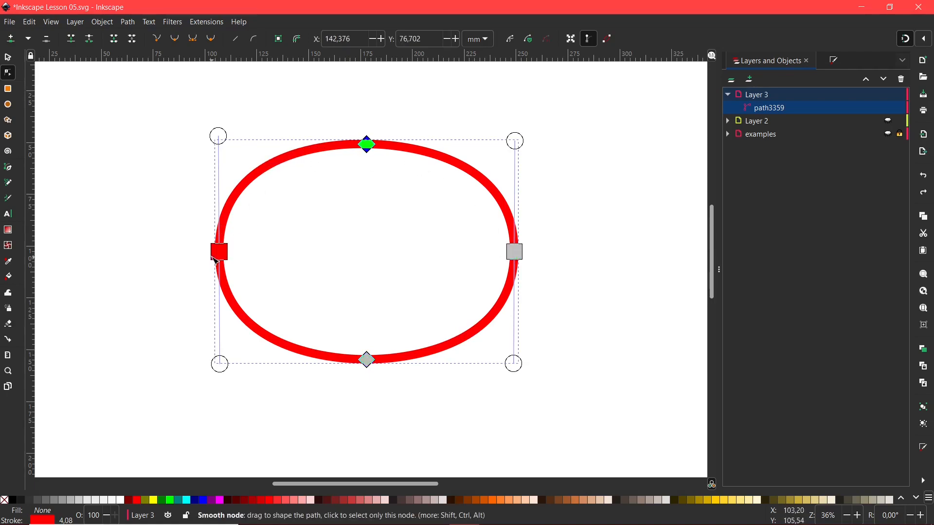
pyautogui.click(472, 175)
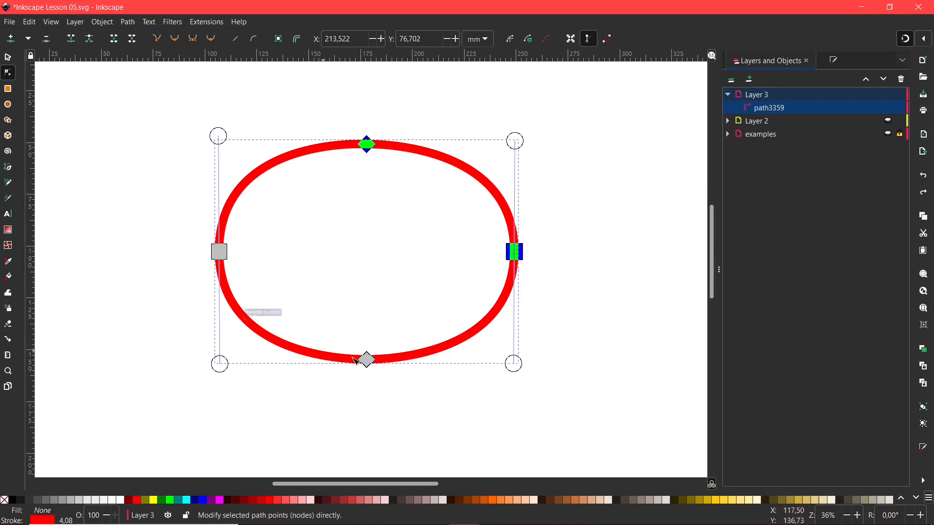
# Set the oval's flat stroke colour to green 4dff3cff, return to the layer list and turn on the path outline.
pyautogui.click(835, 60)
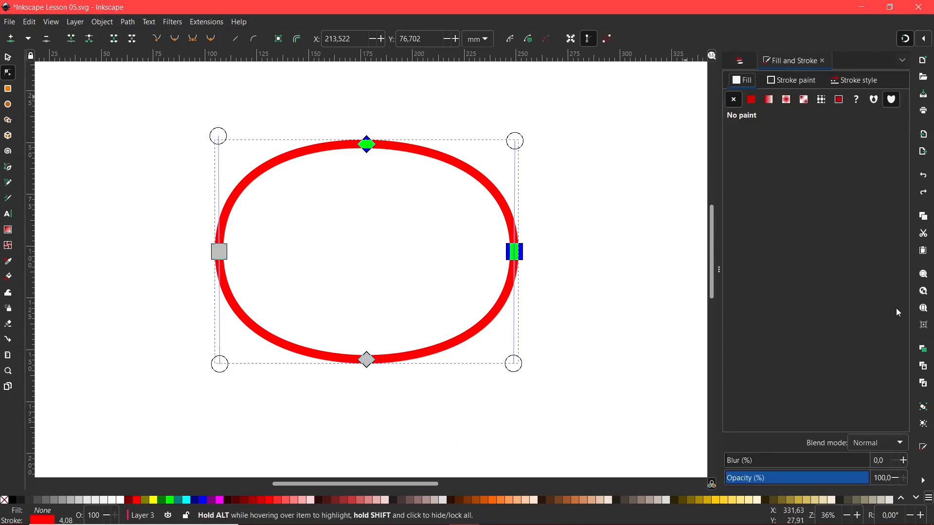
pyautogui.click(792, 81)
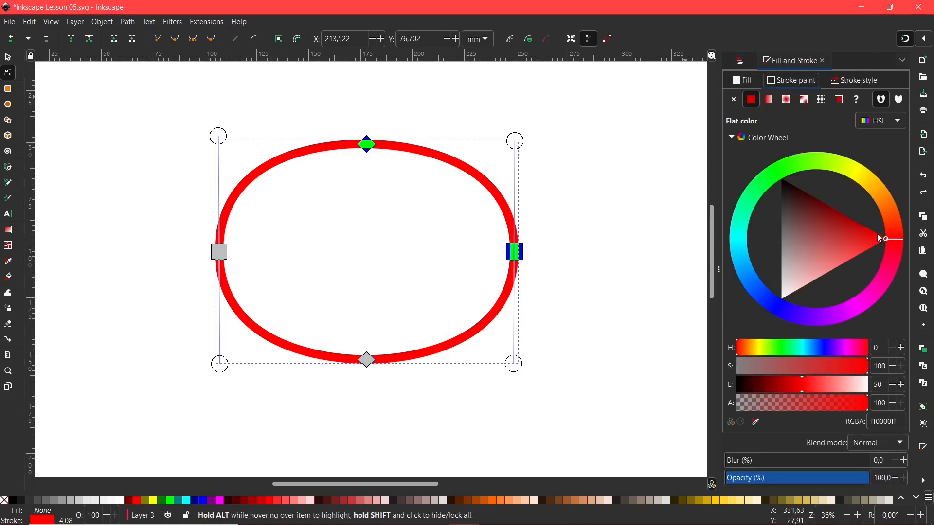
pyautogui.click(861, 304)
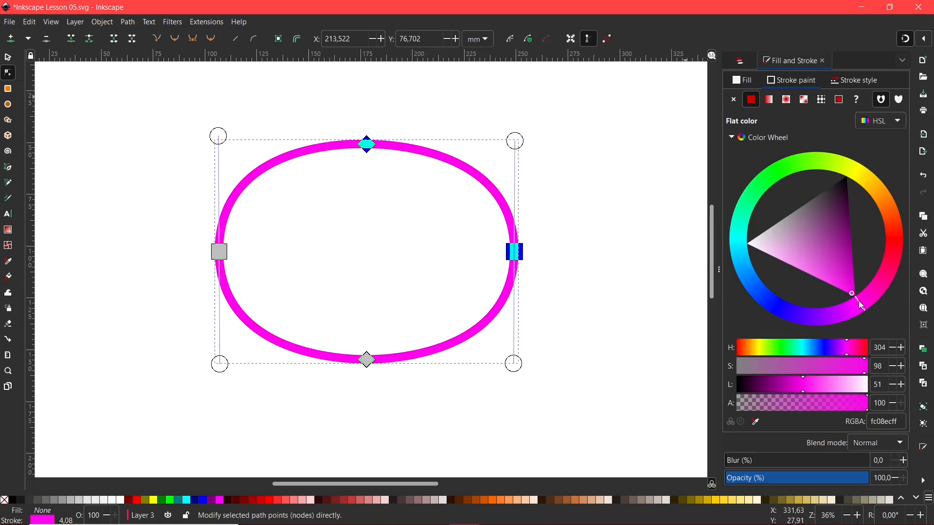
pyautogui.click(853, 273)
pyautogui.moveTo(862, 271); pyautogui.dragTo(866, 274)
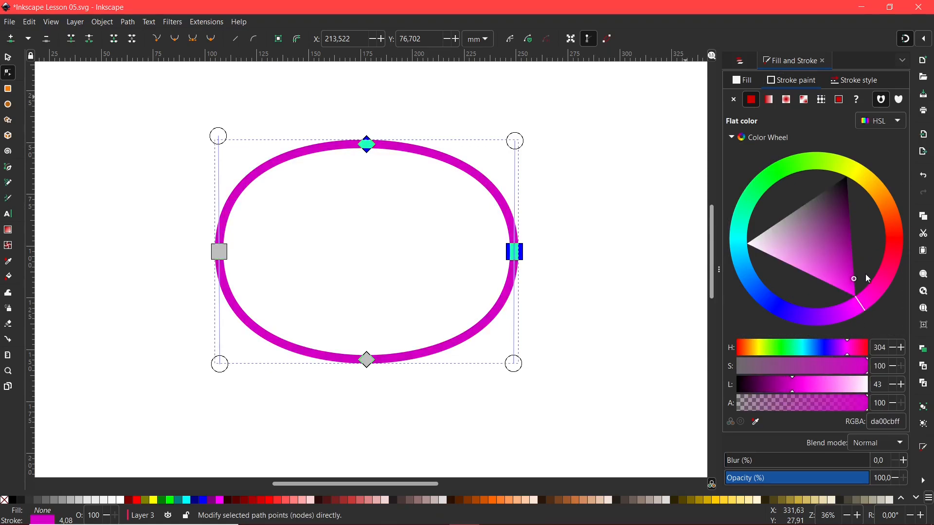
pyautogui.click(597, 327)
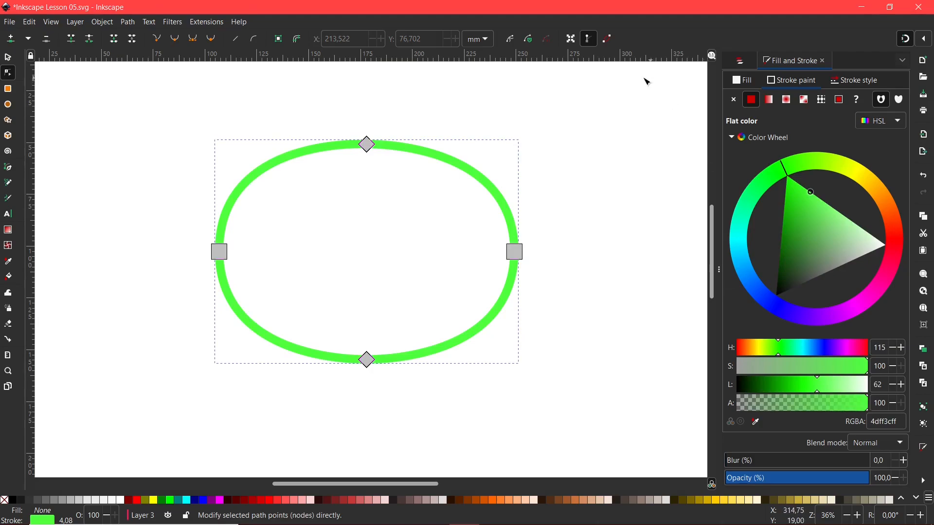
pyautogui.hotkey('ctrl', 'shift', 'l')
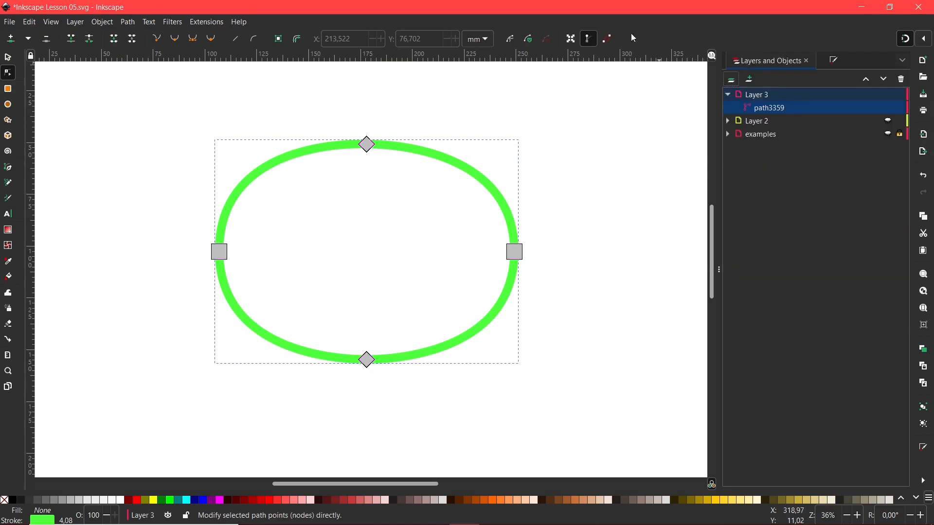
pyautogui.click(608, 41)
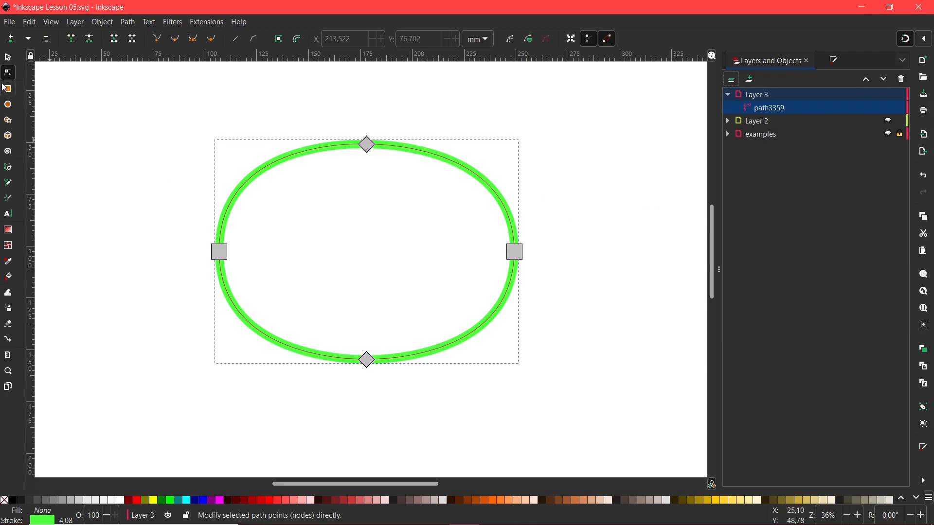
# Set the Selector's per-object selection cue to None in the preferences and reselect the oval with the Selector tool.
pyautogui.click(8, 57)
pyautogui.hotkey('ctrl', 'shift', 'p')
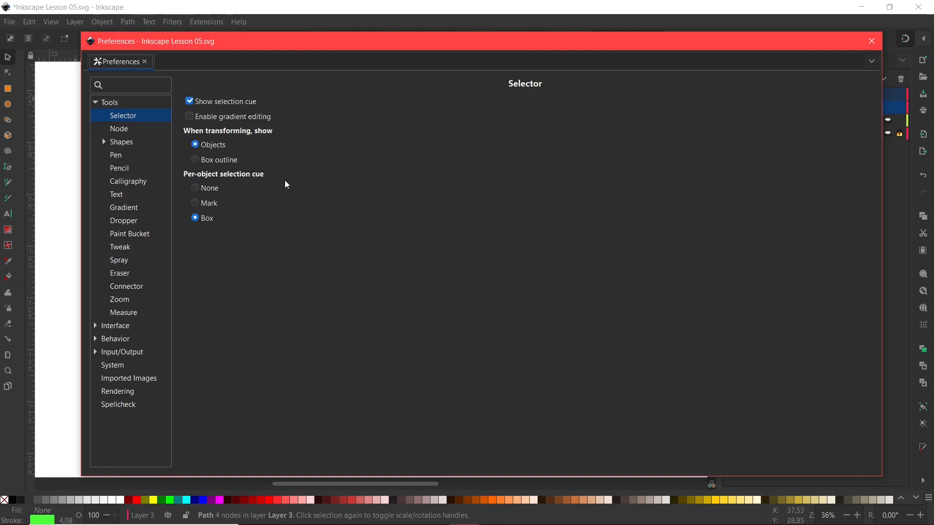
pyautogui.click(200, 191)
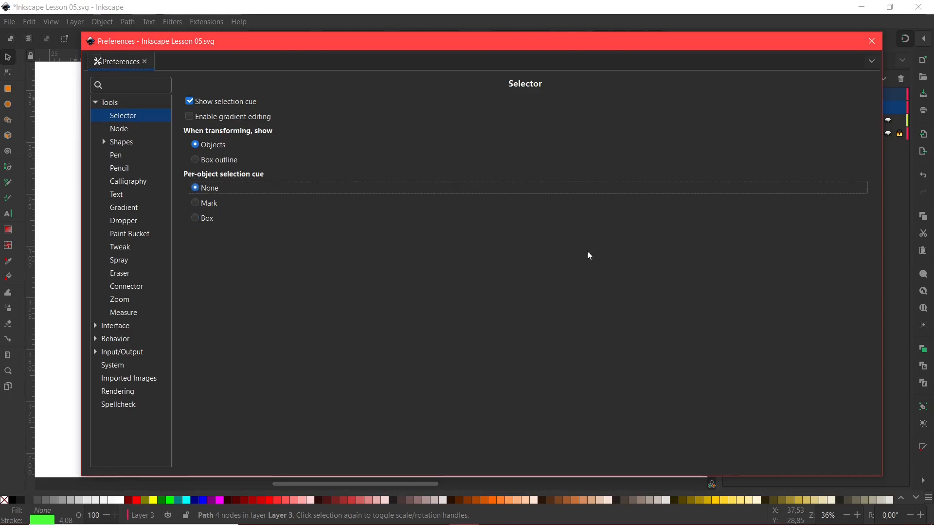
pyautogui.click(870, 40)
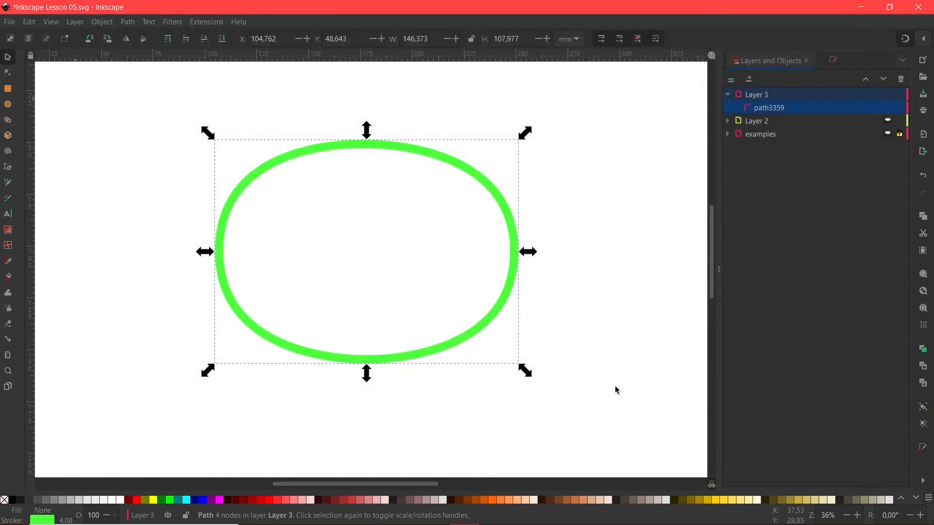
pyautogui.click(615, 389)
pyautogui.click(488, 323)
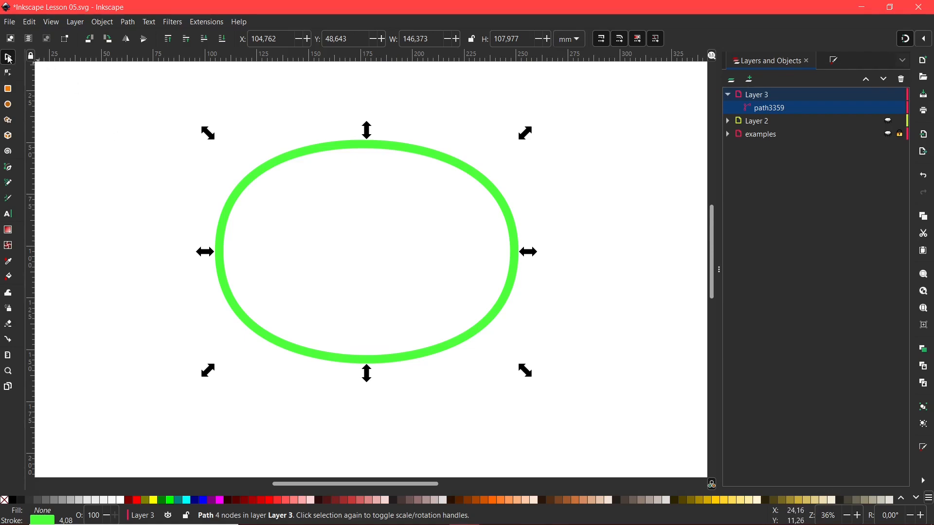
# Open the oval for node editing, select its top node and cycle the selection through the nodes forward and backward.
pyautogui.doubleClick(314, 150)
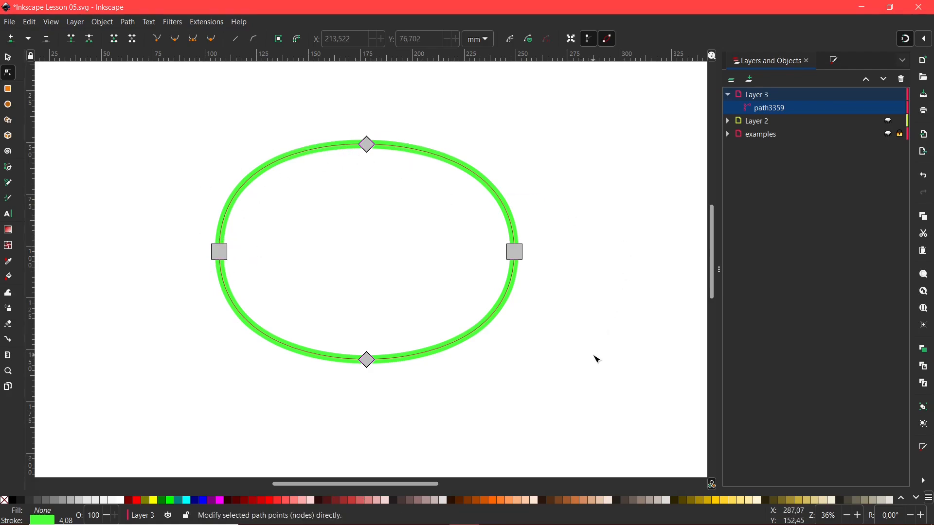
pyautogui.click(370, 148)
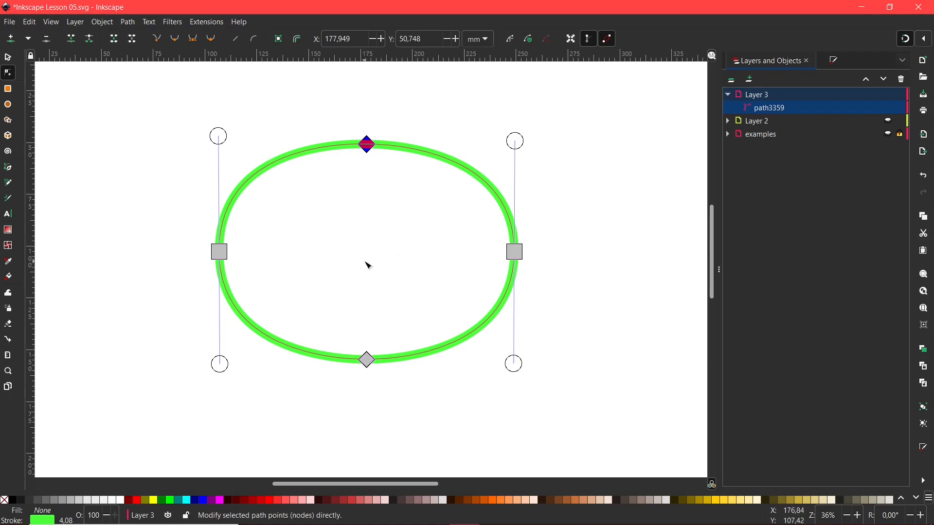
pyautogui.press('Tab')
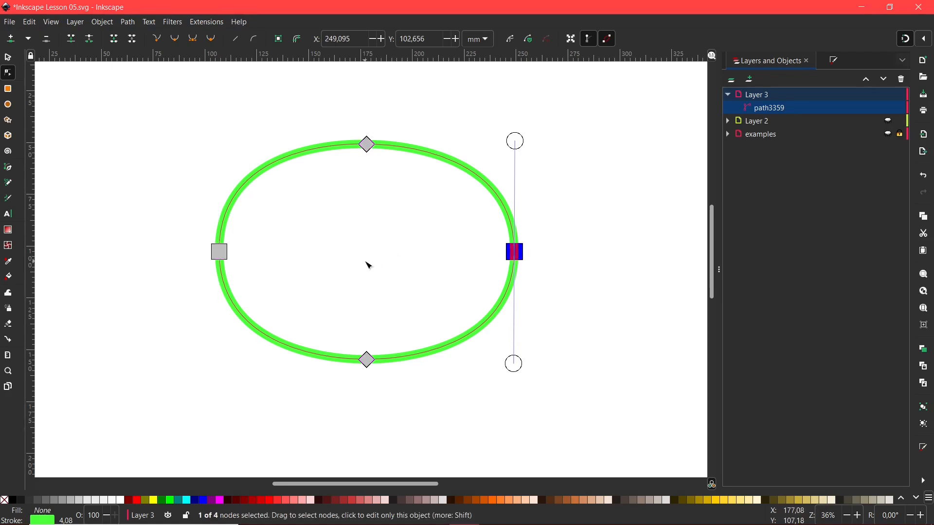
pyautogui.press('Tab')
pyautogui.press('Tab')
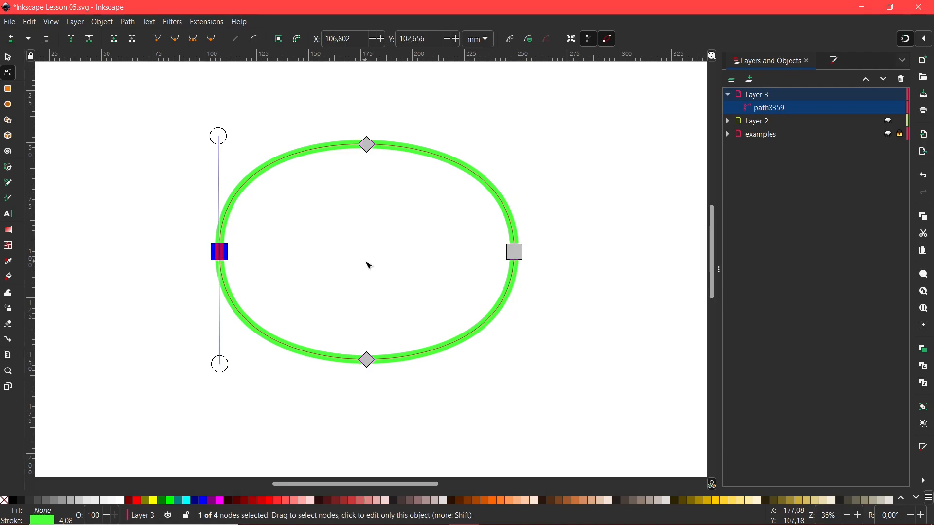
pyautogui.press('Tab')
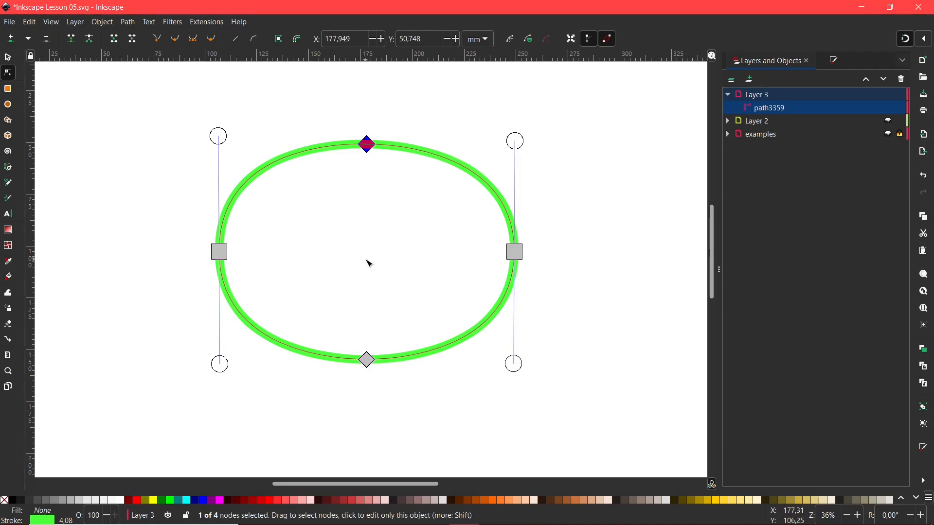
pyautogui.hotkey('shift', 'Tab')
pyautogui.hotkey('shift', 'Tab')
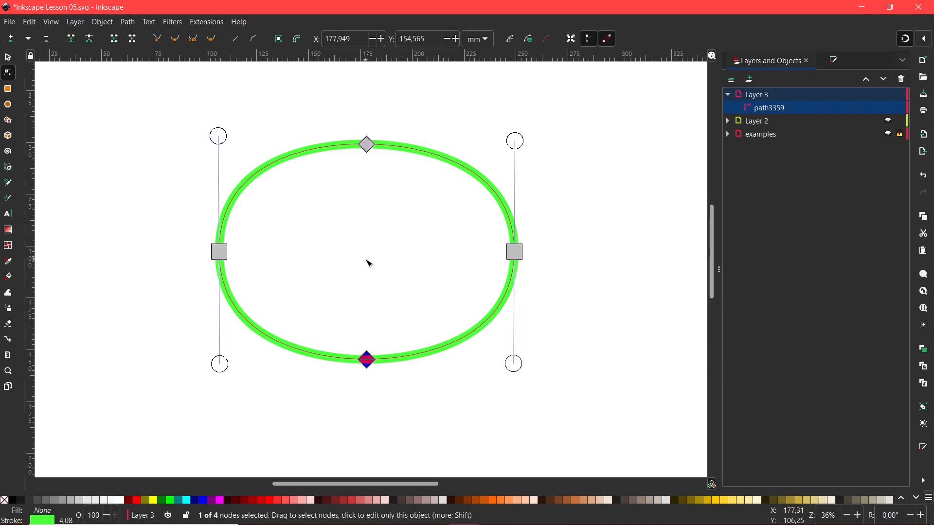
pyautogui.hotkey('shift', 'Tab')
pyautogui.hotkey('shift', 'Tab')
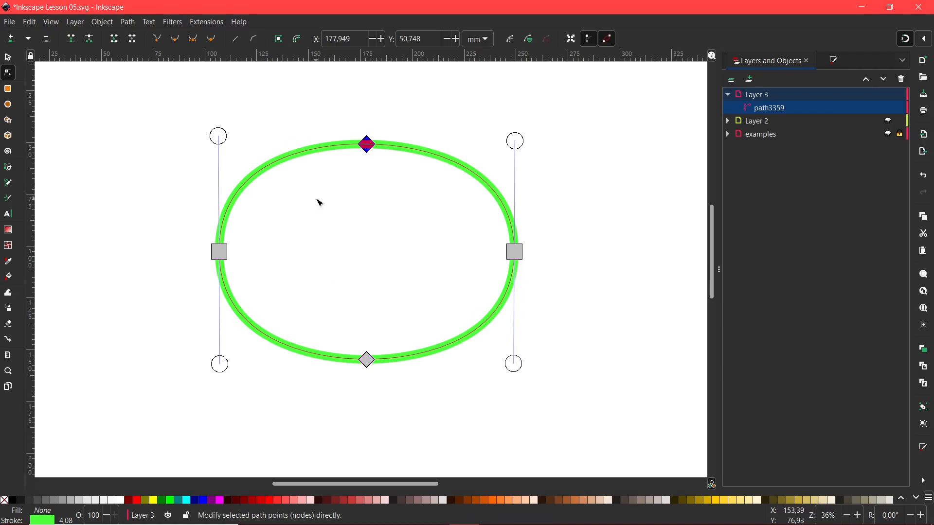
# Add the oval's right and left nodes to the selection, and remove the left and top nodes from it.
pyautogui.keyDown('shift'); pyautogui.click(515, 252); pyautogui.keyUp('shift')
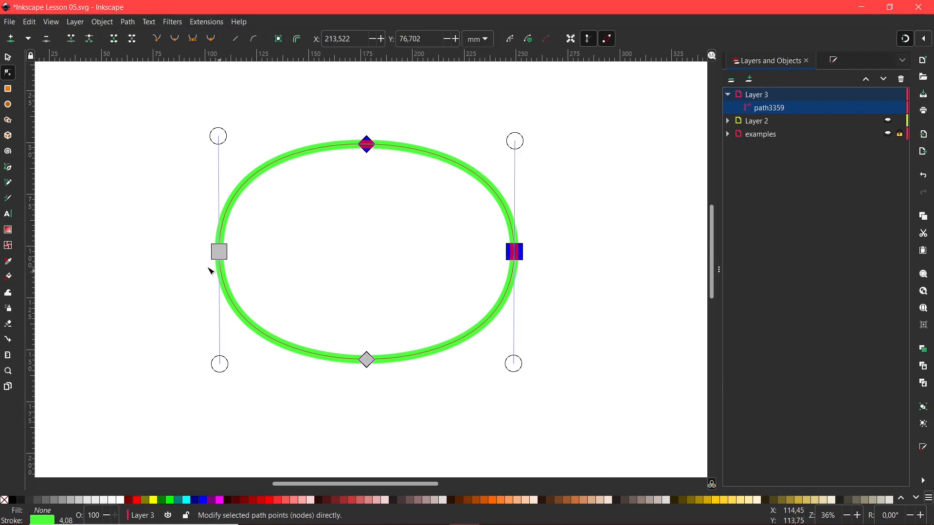
pyautogui.keyDown('shift'); pyautogui.click(219, 252); pyautogui.keyUp('shift')
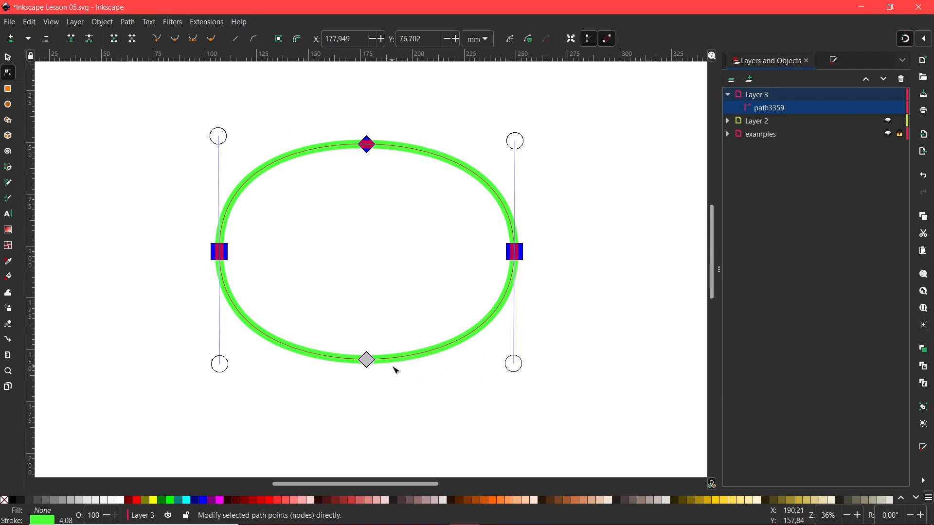
pyautogui.keyDown('shift'); pyautogui.click(217, 256); pyautogui.keyUp('shift')
pyautogui.keyDown('shift'); pyautogui.click(367, 144); pyautogui.keyUp('shift')
# Try box-selecting the upper three nodes, selecting all nodes, and box-selecting the top, right and bottom nodes, clearing the selection at the end.
pyautogui.moveTo(183, 110); pyautogui.dragTo(564, 290)
pyautogui.hotkey('ctrl', 'a')
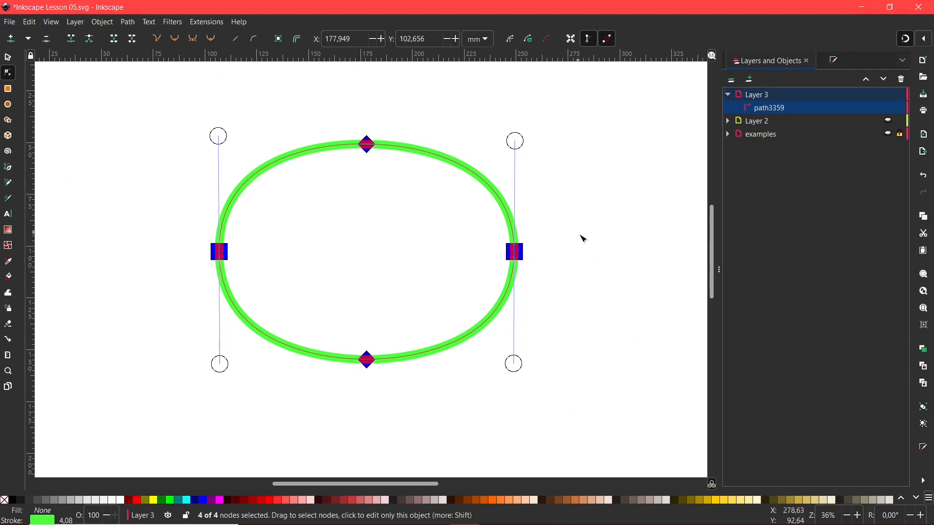
pyautogui.click(117, 139)
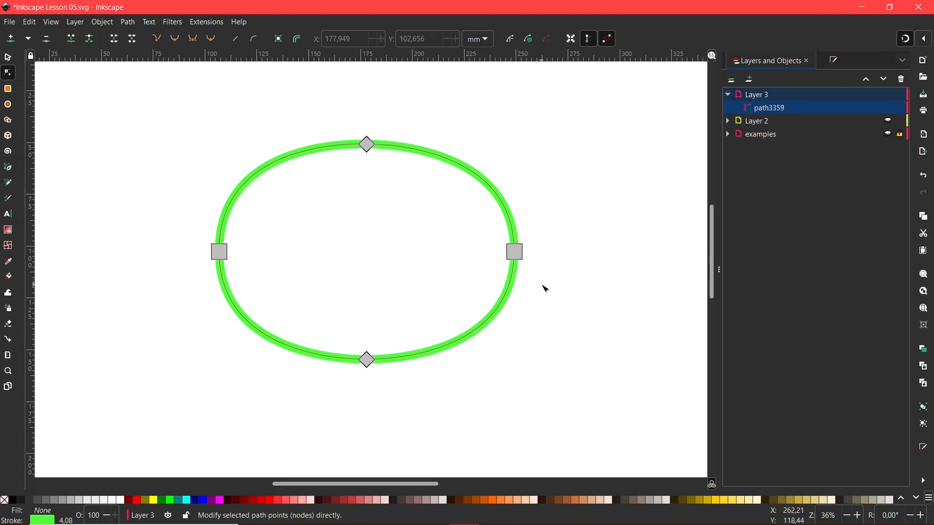
pyautogui.moveTo(332, 113); pyautogui.dragTo(564, 401)
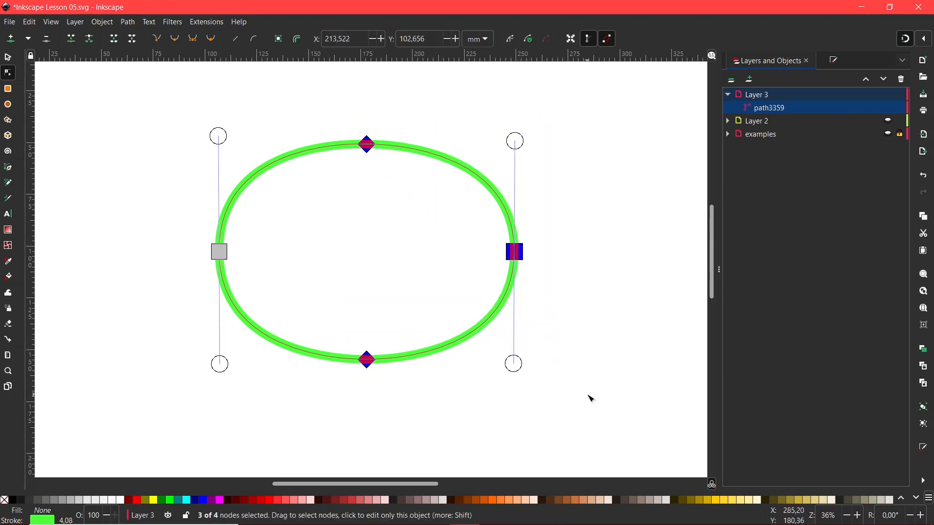
pyautogui.click(657, 170)
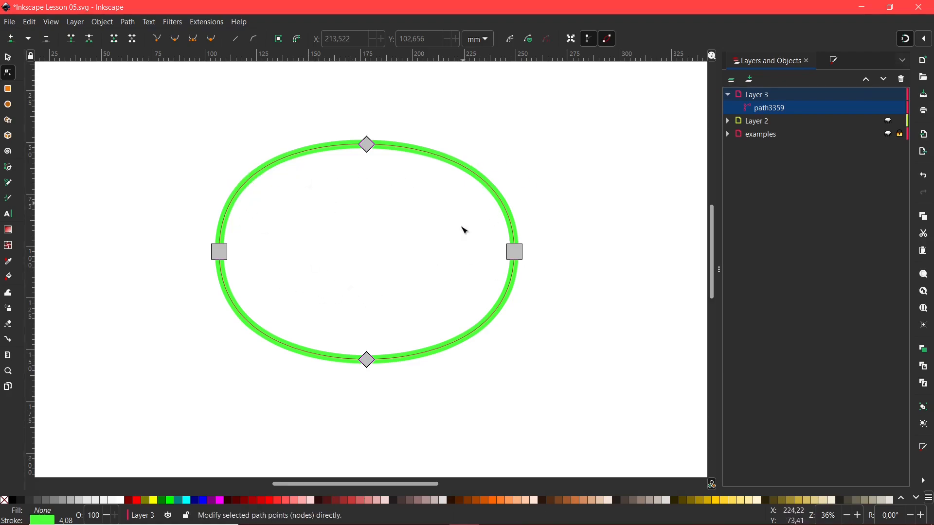
# Add a node on the oval's upper-right segment and insert midpoint nodes three times between the left and top nodes, then deselect.
pyautogui.doubleClick(467, 168)
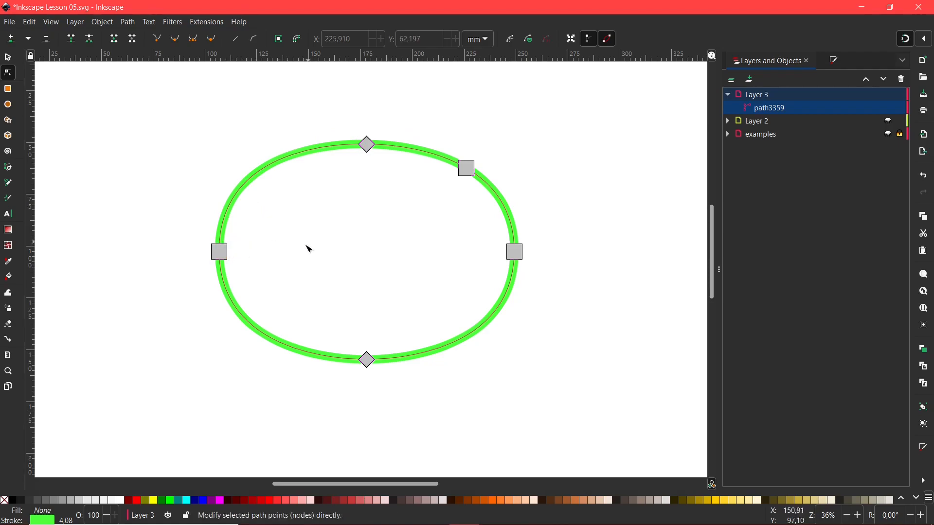
pyautogui.click(219, 252)
pyautogui.keyDown('shift'); pyautogui.click(367, 143); pyautogui.keyUp('shift')
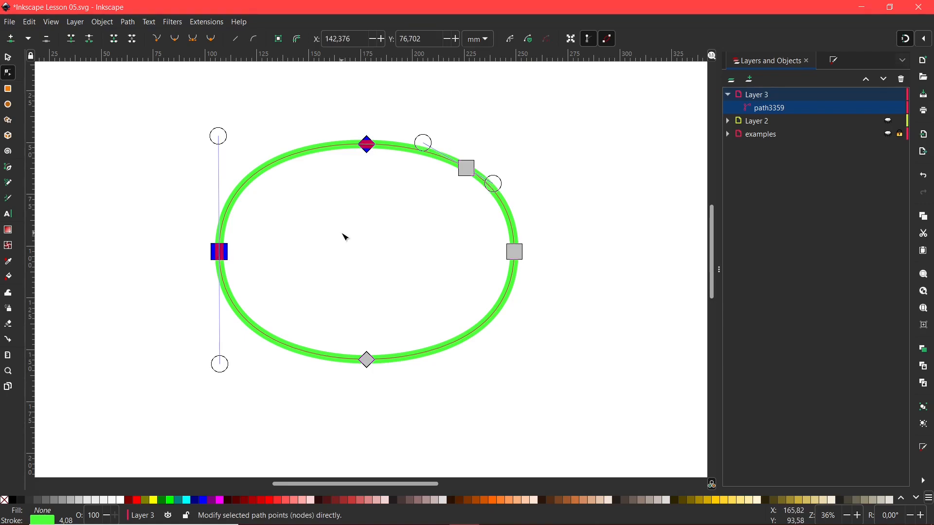
pyautogui.press('Insert')
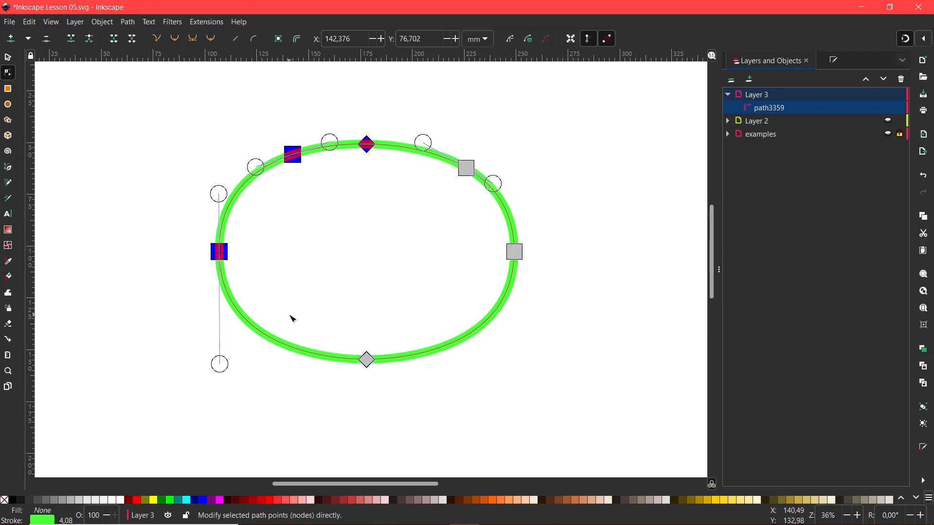
pyautogui.press('Insert')
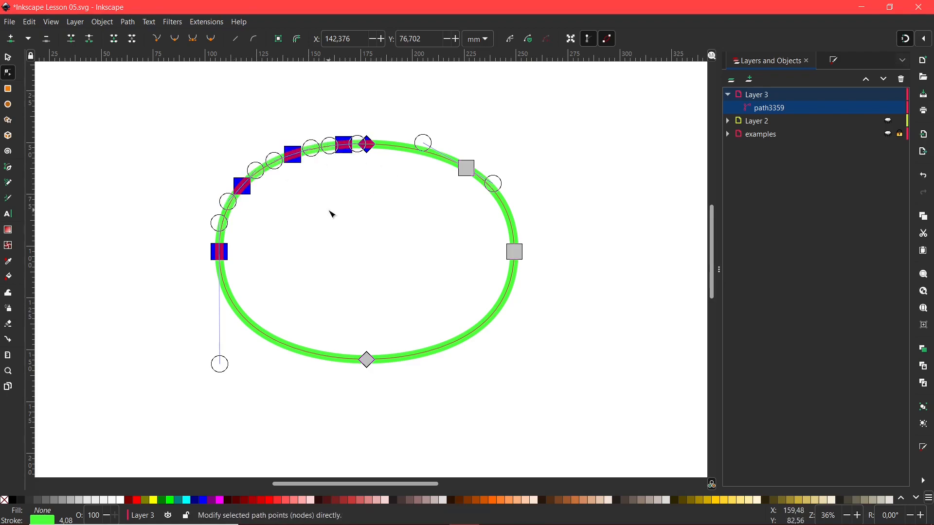
pyautogui.press('Insert')
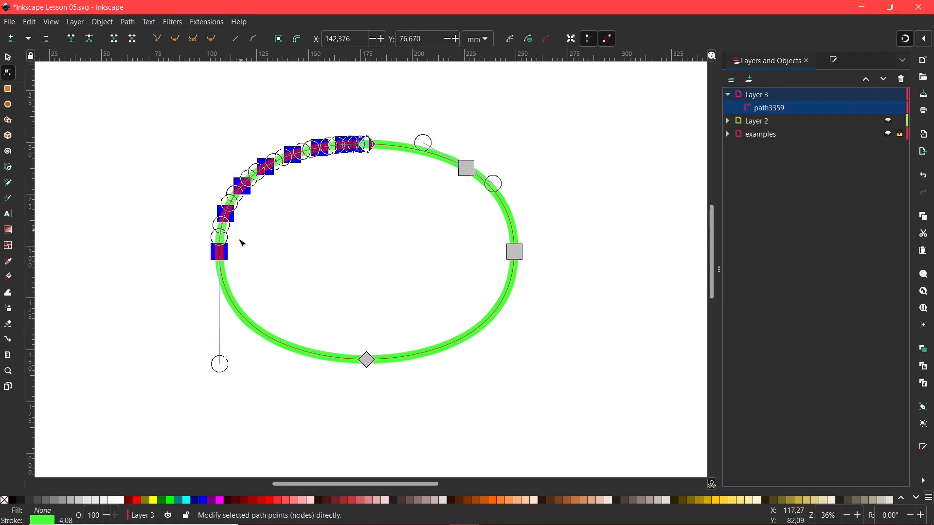
pyautogui.click(428, 253)
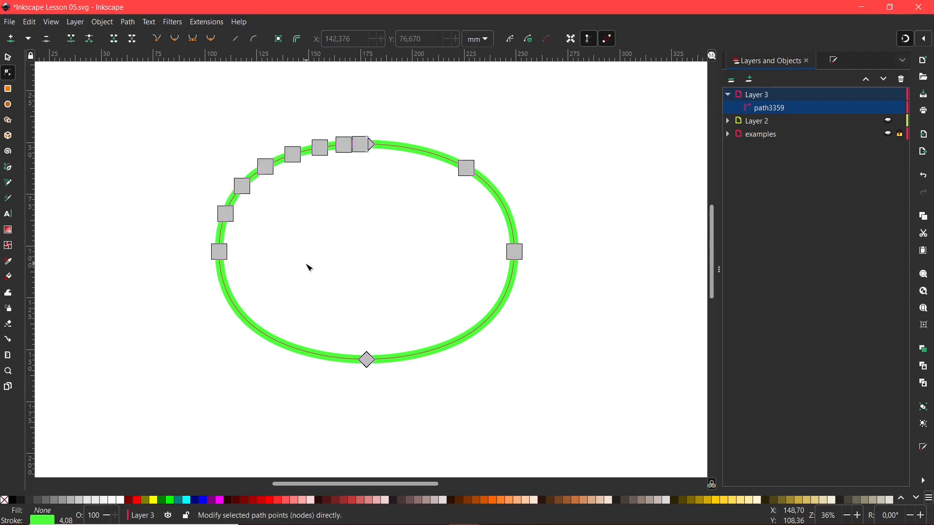
# Delete four of the nodes inserted between the oval's left and top nodes, one at a time.
pyautogui.click(225, 214)
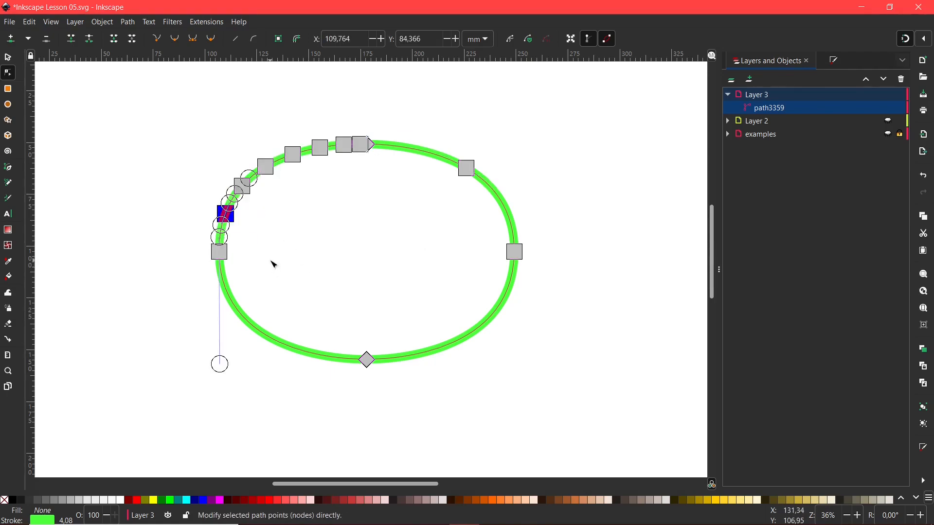
pyautogui.press('Delete')
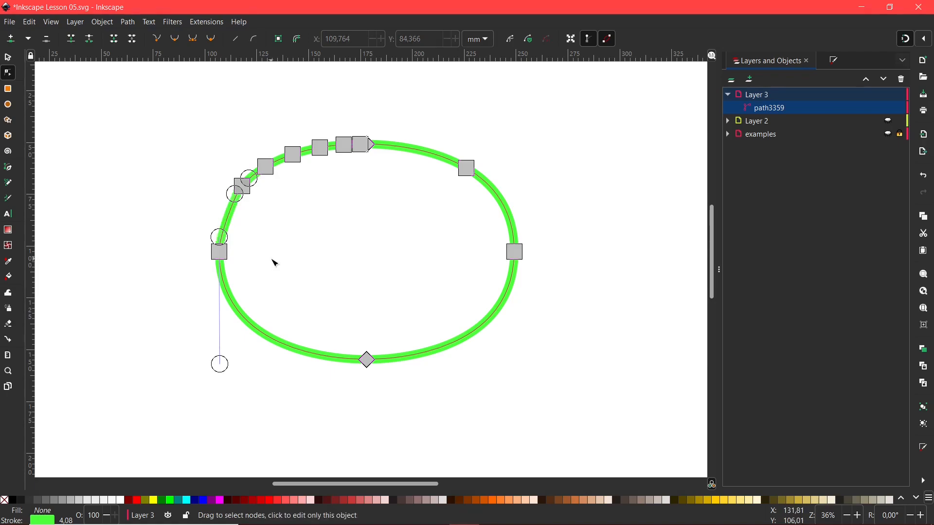
pyautogui.click(242, 185)
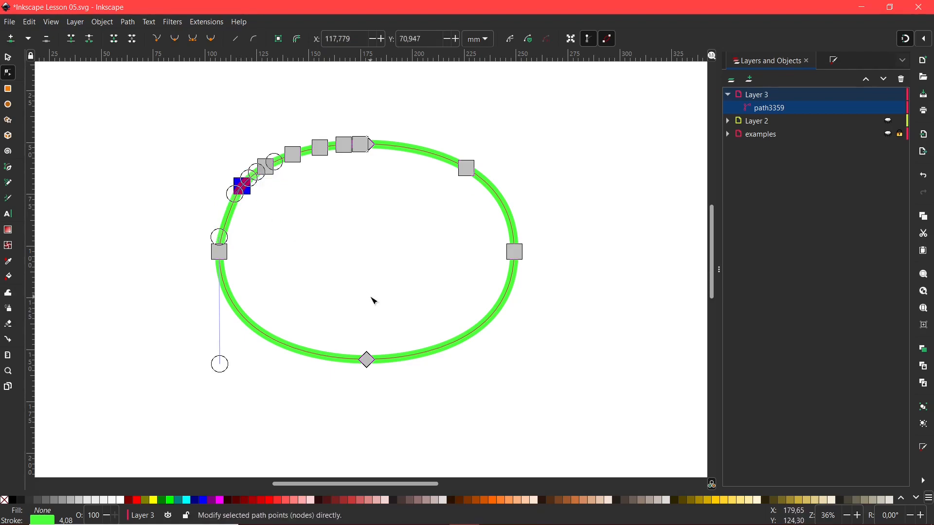
pyautogui.press('Delete')
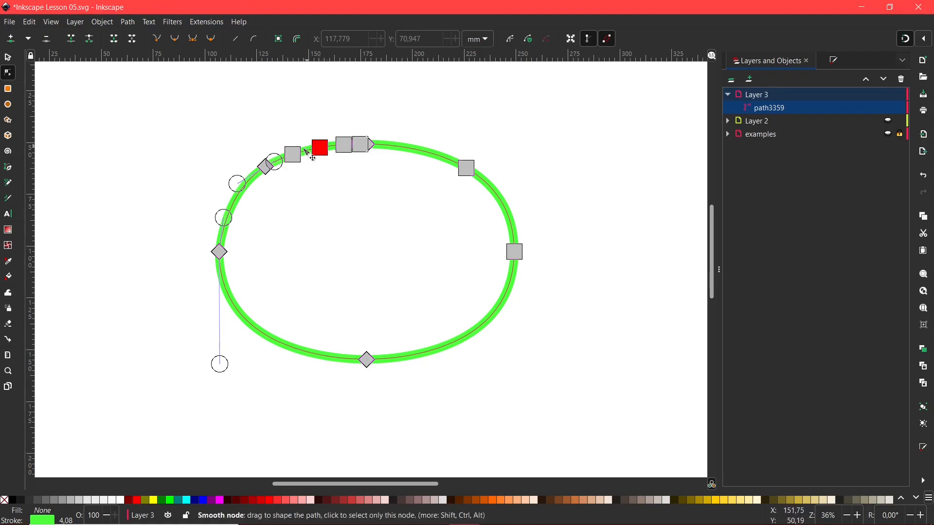
pyautogui.click(292, 154)
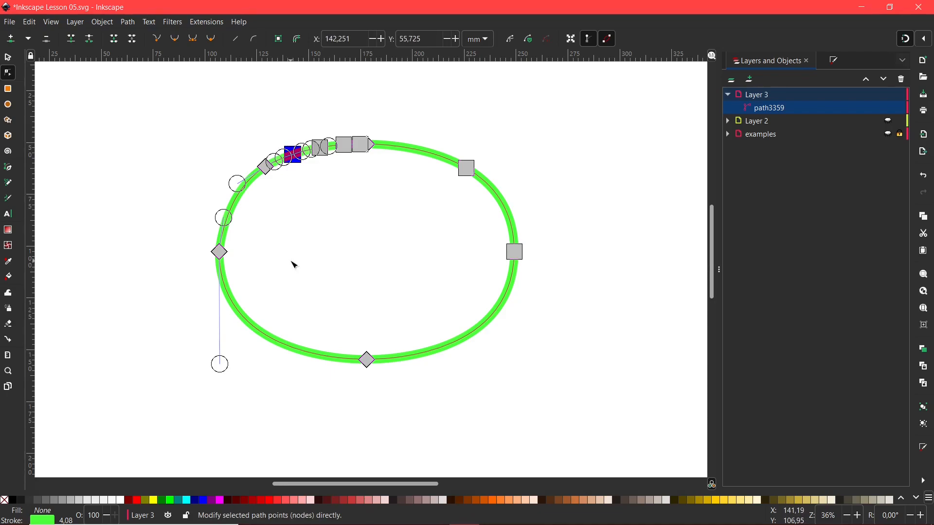
pyautogui.press('Delete')
pyautogui.press('Tab')
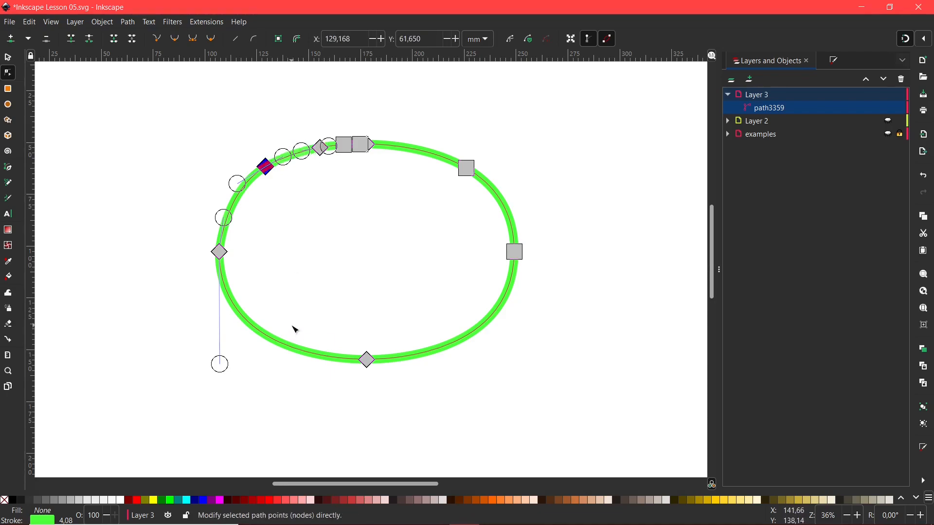
pyautogui.press('Delete')
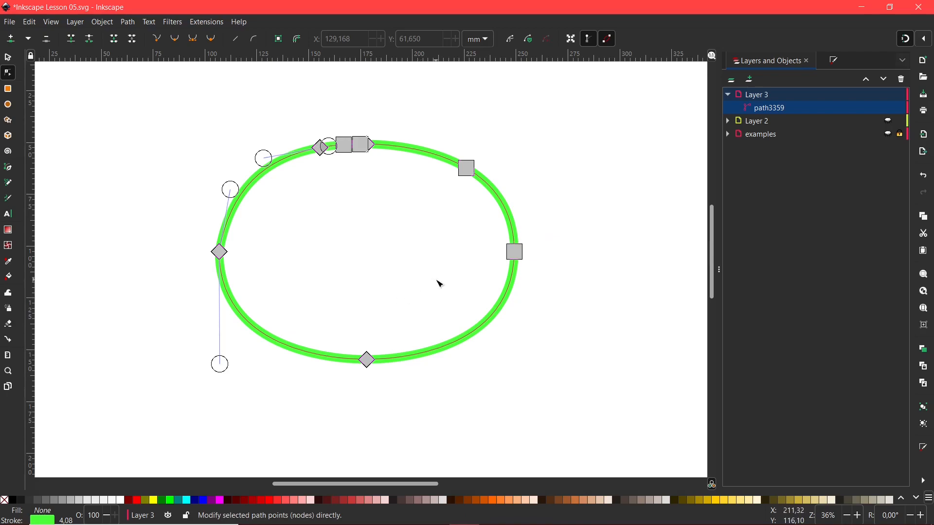
# Move the oval's bottom node to about X 182.4, Y 153.6 mm and its left node to about X 106.8, Y 99.1 mm.
pyautogui.click(368, 361)
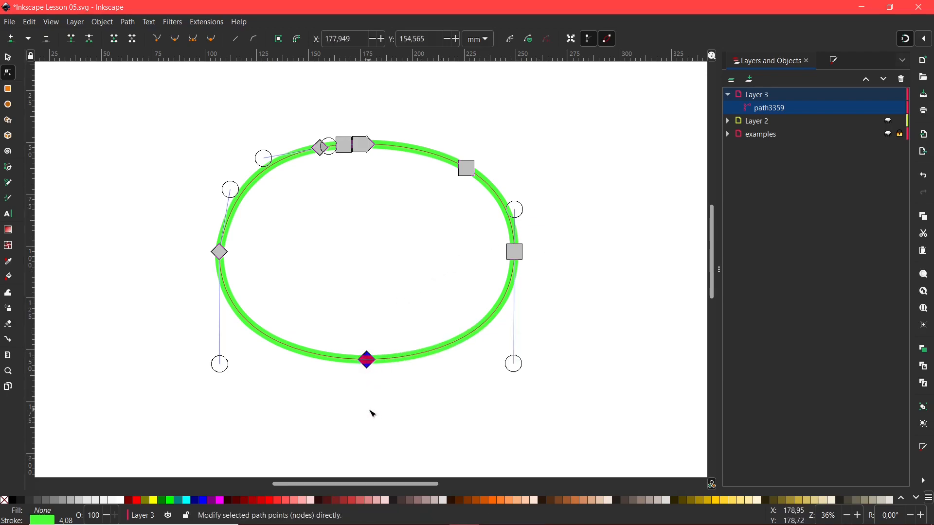
pyautogui.moveTo(368, 361)
pyautogui.mouseDown()
pyautogui.moveTo(423, 364)
pyautogui.moveTo(340, 363)
pyautogui.moveTo(375, 358)
pyautogui.mouseUp()
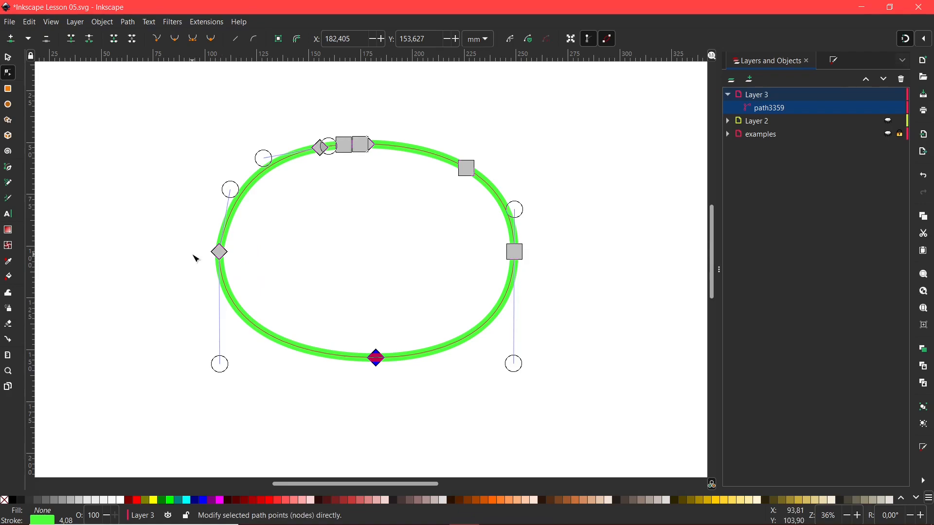
pyautogui.click(221, 255)
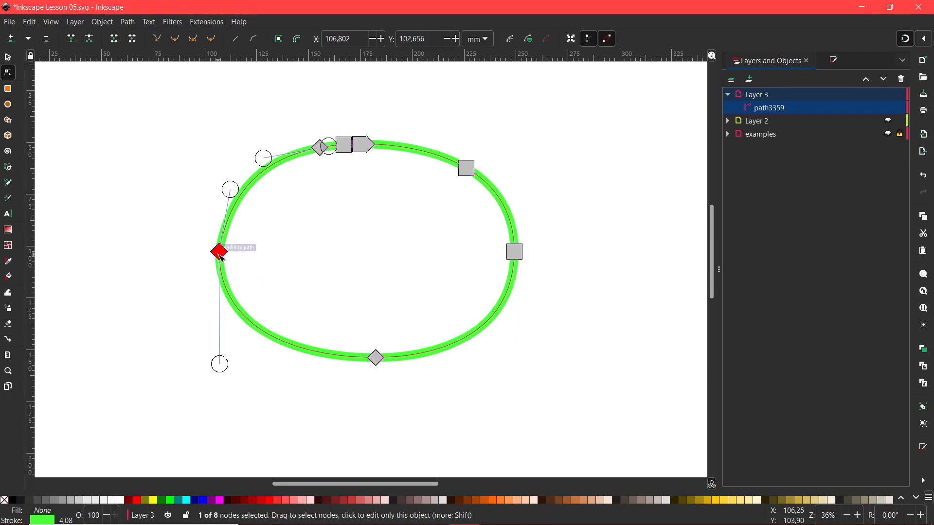
pyautogui.moveTo(218, 254)
pyautogui.mouseDown()
pyautogui.moveTo(220, 226)
pyautogui.moveTo(223, 279)
pyautogui.moveTo(217, 265)
pyautogui.moveTo(314, 268)
pyautogui.moveTo(191, 260)
pyautogui.moveTo(333, 268)
pyautogui.moveTo(200, 264)
pyautogui.moveTo(217, 190)
pyautogui.moveTo(209, 273)
pyautogui.moveTo(218, 183)
pyautogui.moveTo(218, 287)
pyautogui.moveTo(219, 250)
pyautogui.mouseUp()
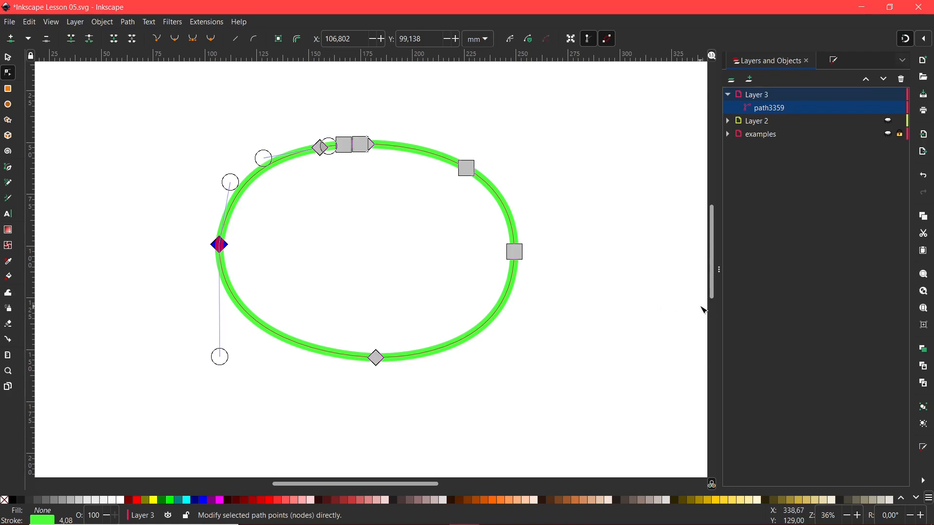
# Nudge the oval's left node rightward by four small increments and three large ones, to about X 124.8 mm.
pyautogui.press('Right')
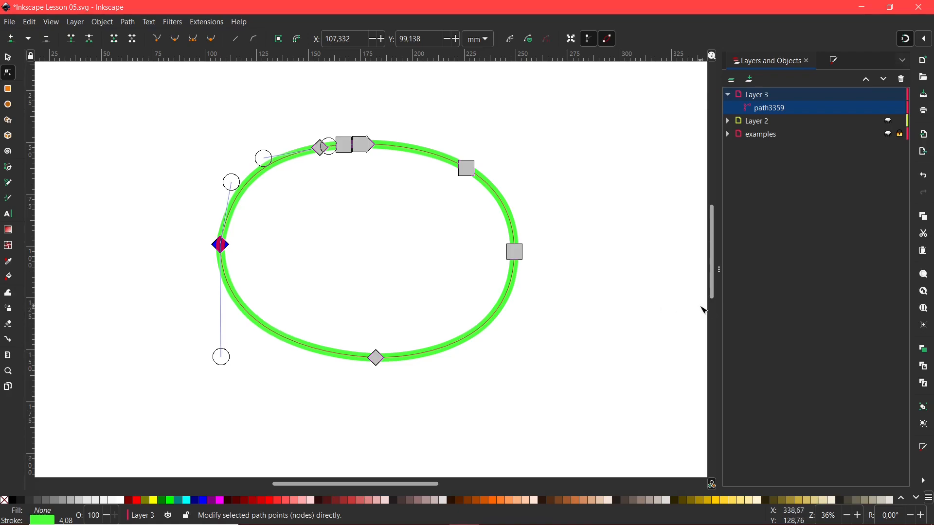
pyautogui.press('Right')
pyautogui.press('Right')
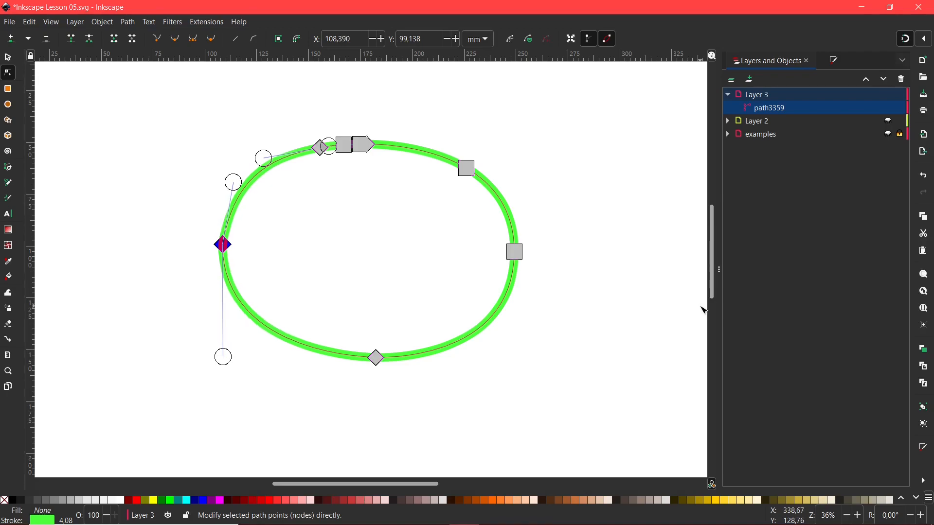
pyautogui.press('Right')
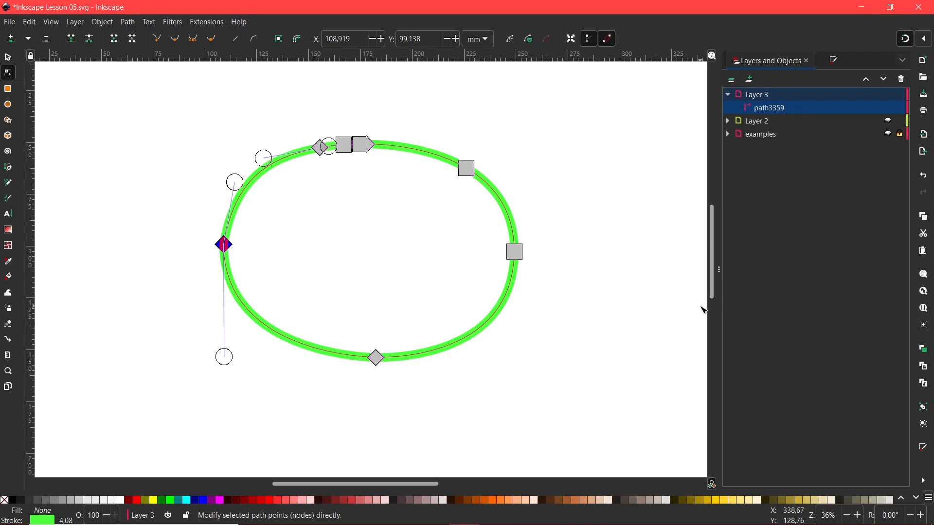
pyautogui.hotkey('shift', 'Right')
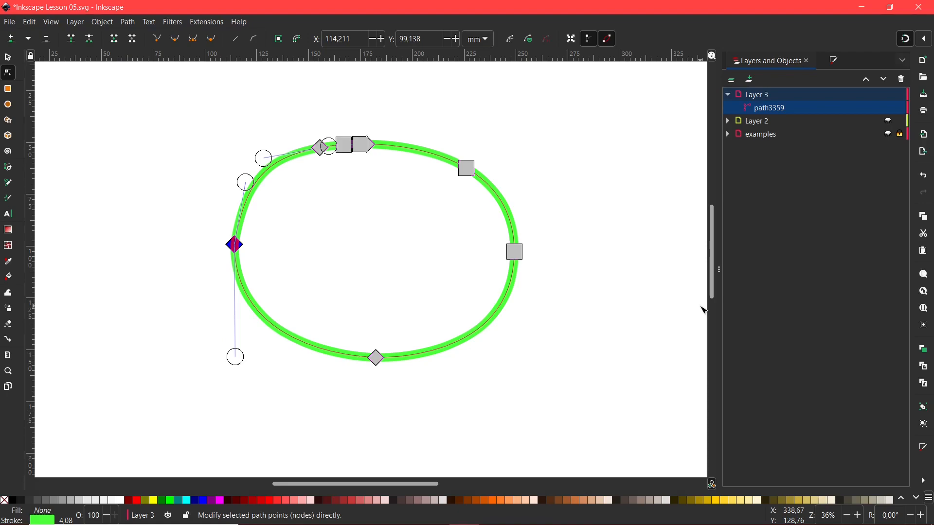
pyautogui.hotkey('shift', 'Right')
pyautogui.hotkey('shift', 'Right')
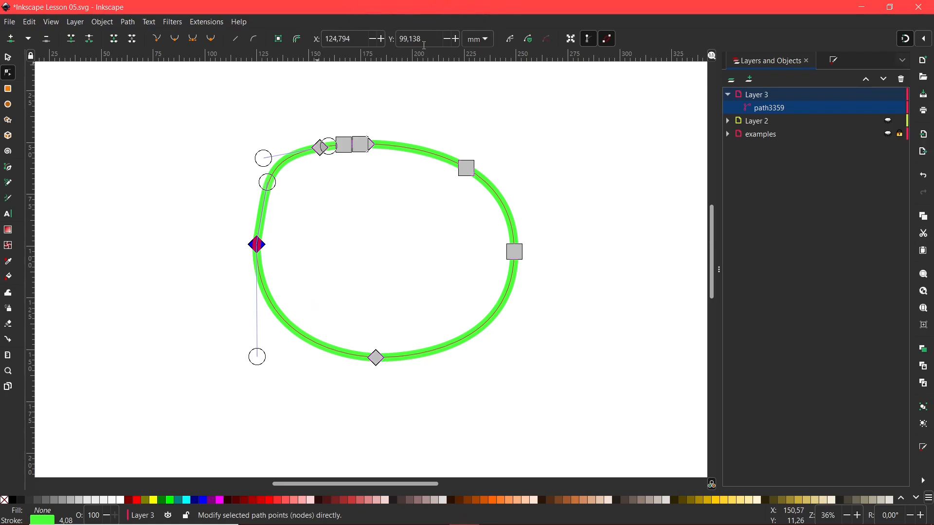
# Set the oval's left node position to X 100 mm and Y 100 mm, and clear the node selection.
pyautogui.click(357, 42)
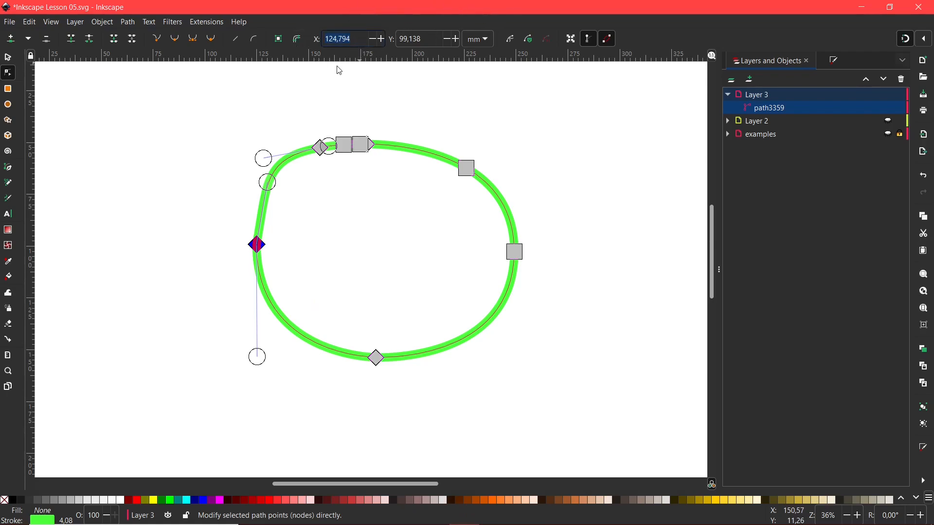
pyautogui.write('100')
pyautogui.press('Tab')
pyautogui.write('100')
pyautogui.press('Return')
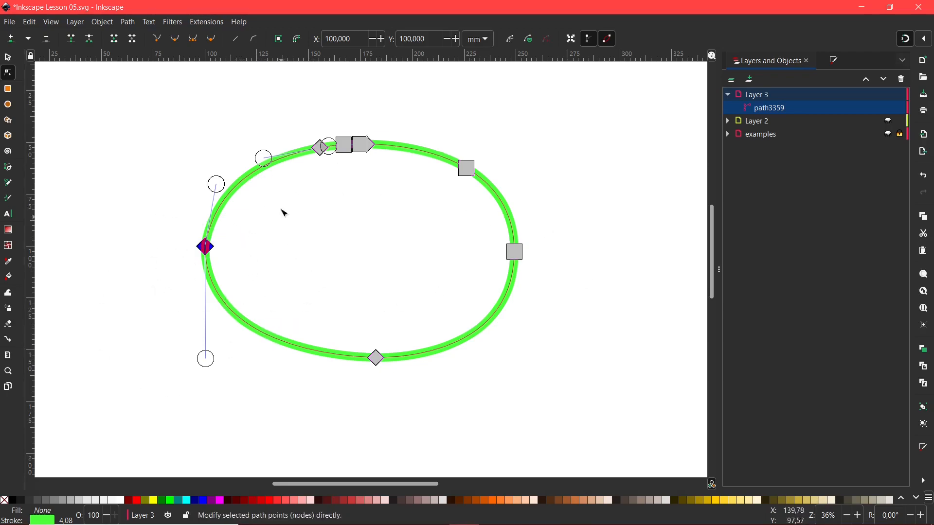
pyautogui.click(333, 253)
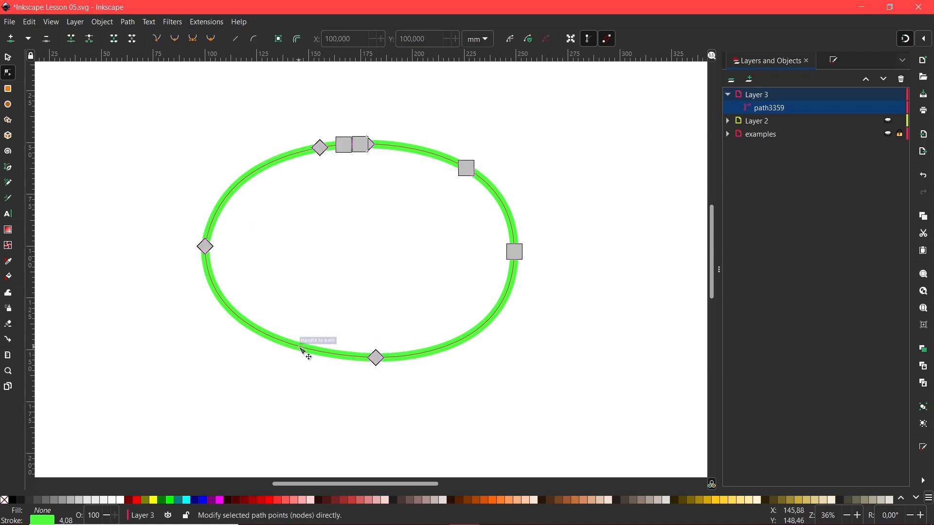
# Try bending the oval's lower-left segment outward, and with all nodes selected its lower-right segment, undoing each bend.
pyautogui.moveTo(305, 350); pyautogui.dragTo(274, 410)
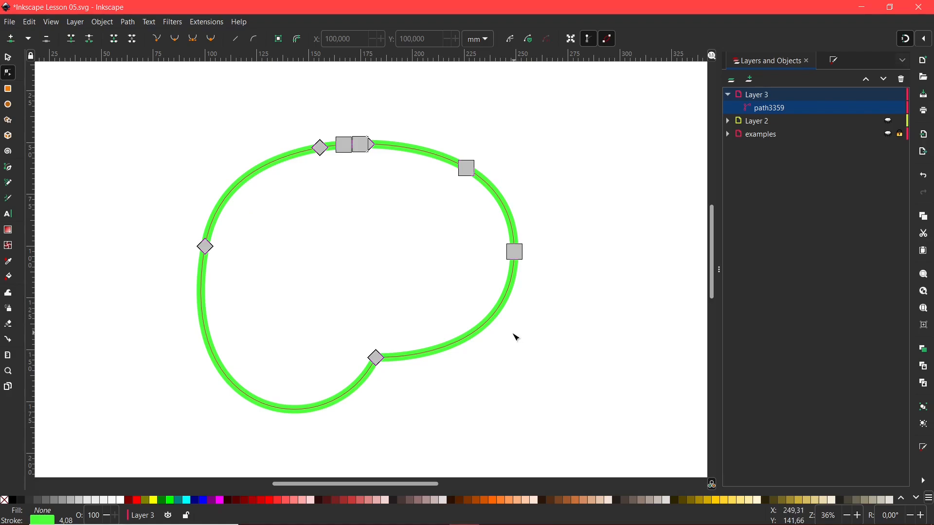
pyautogui.hotkey('ctrl', 'z')
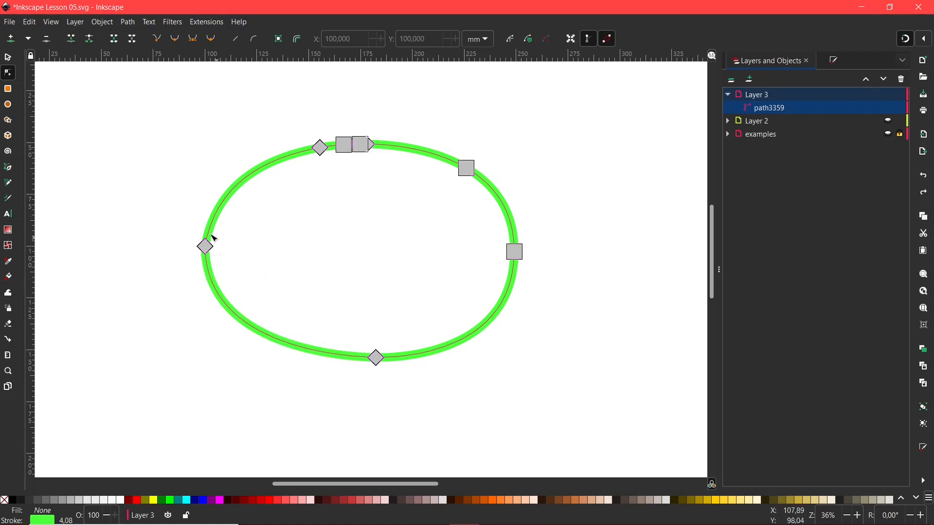
pyautogui.moveTo(136, 125); pyautogui.dragTo(506, 358)
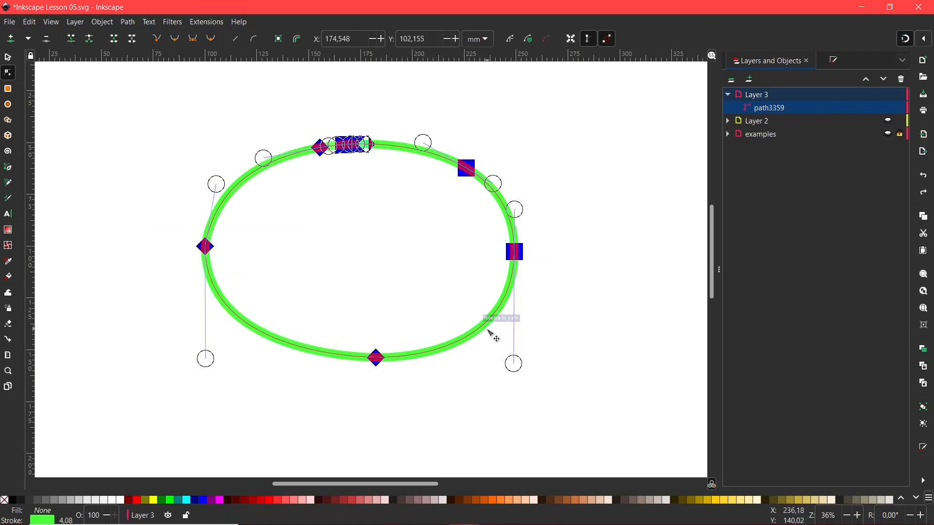
pyautogui.moveTo(375, 350); pyautogui.dragTo(508, 364)
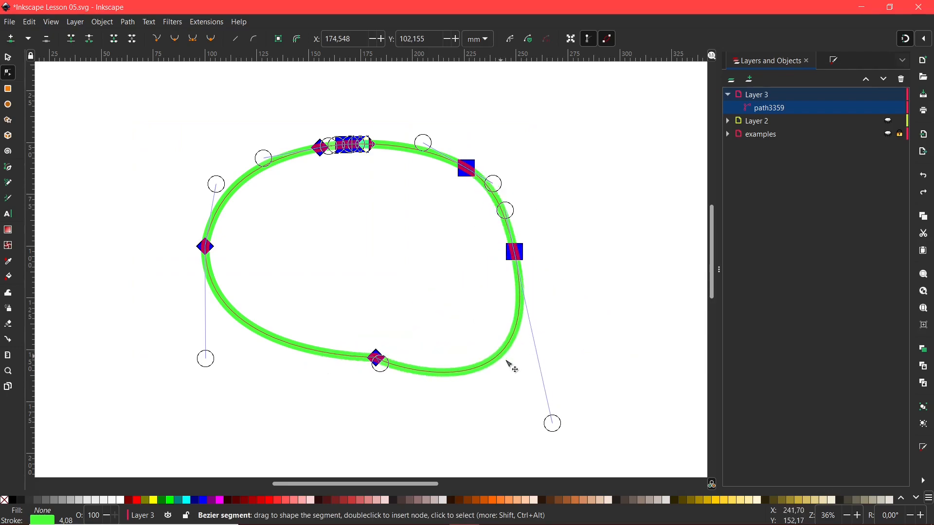
pyautogui.hotkey('ctrl', 'z')
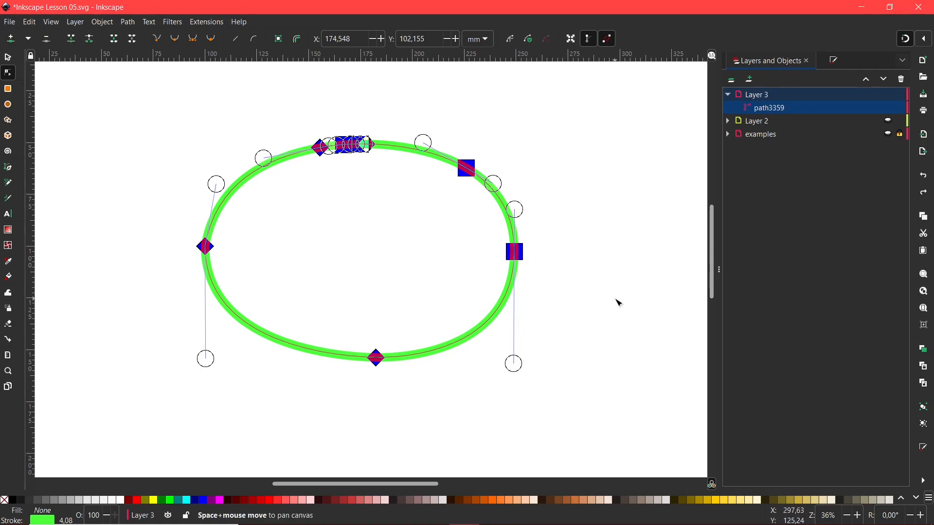
# Move the whole oval to about X 93.5, Y 44.7 mm, return to node editing and select its right node.
pyautogui.press('s')
pyautogui.moveTo(277, 171); pyautogui.dragTo(451, 307)
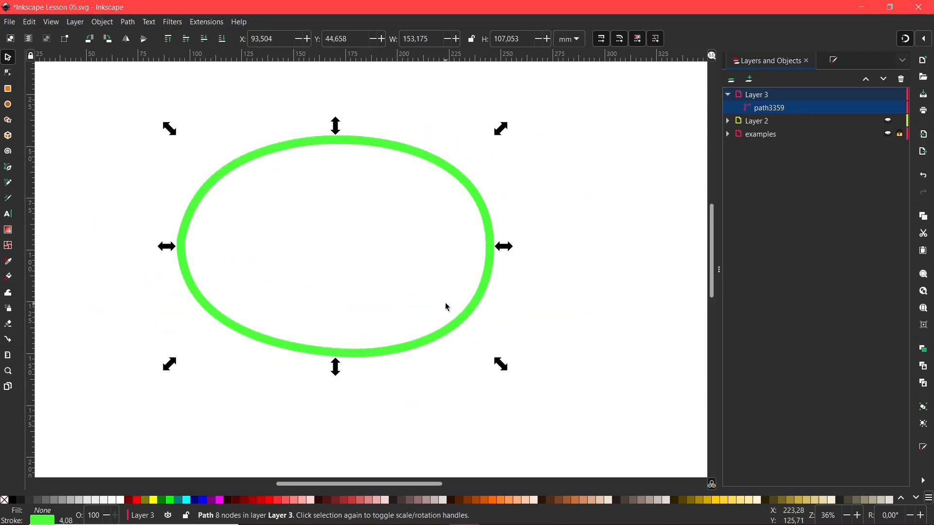
pyautogui.press('n')
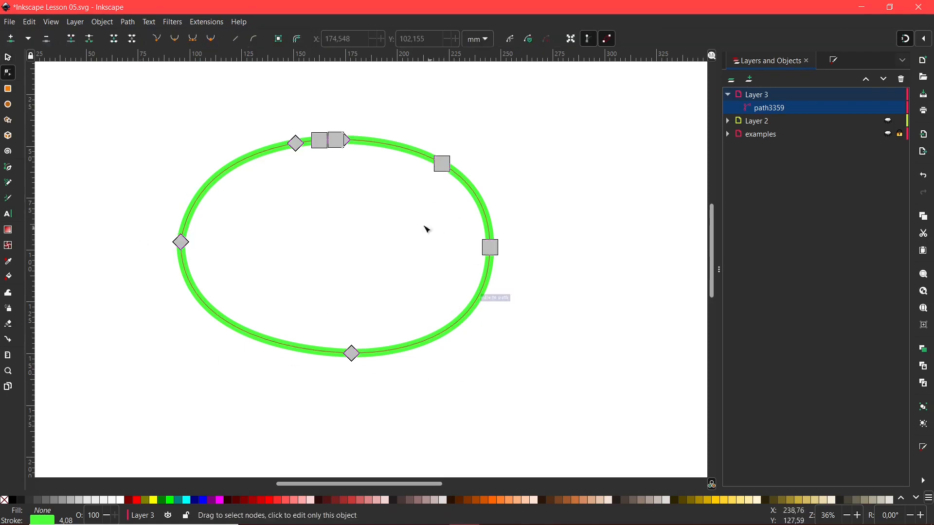
pyautogui.click(489, 248)
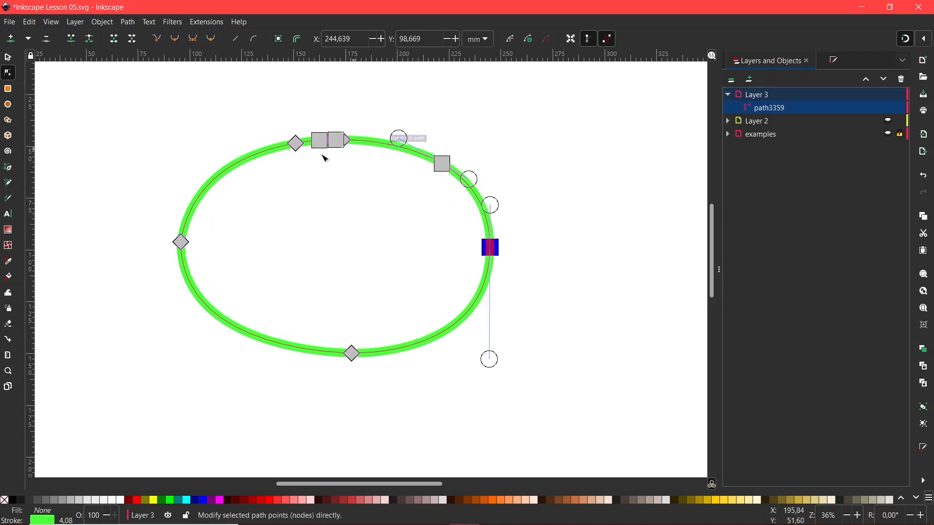
# Move the sharp left node to about X 89.9, Y 97.7 mm and the upper-left node to about X 129.8, Y 50.5 mm, and deselect.
pyautogui.moveTo(263, 262); pyautogui.dragTo(281, 240)
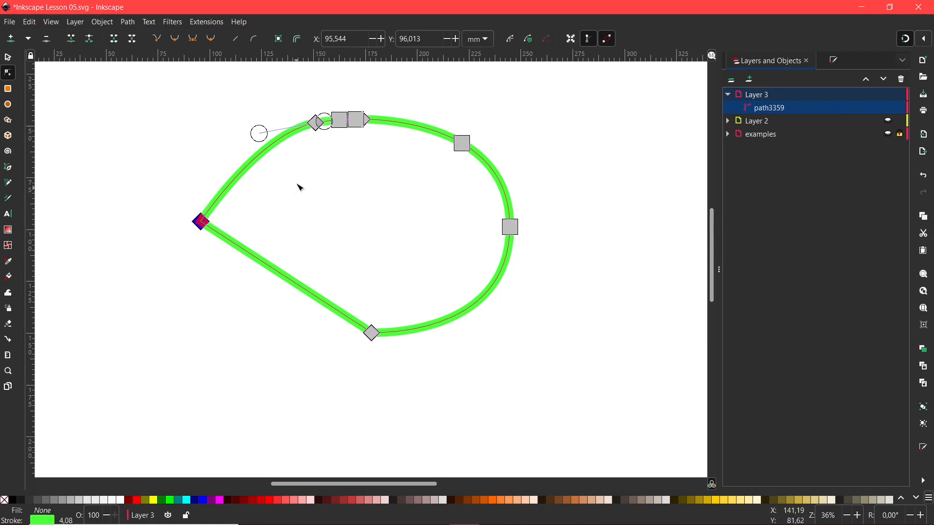
pyautogui.moveTo(204, 226)
pyautogui.mouseDown()
pyautogui.moveTo(244, 226)
pyautogui.moveTo(193, 230)
pyautogui.mouseUp()
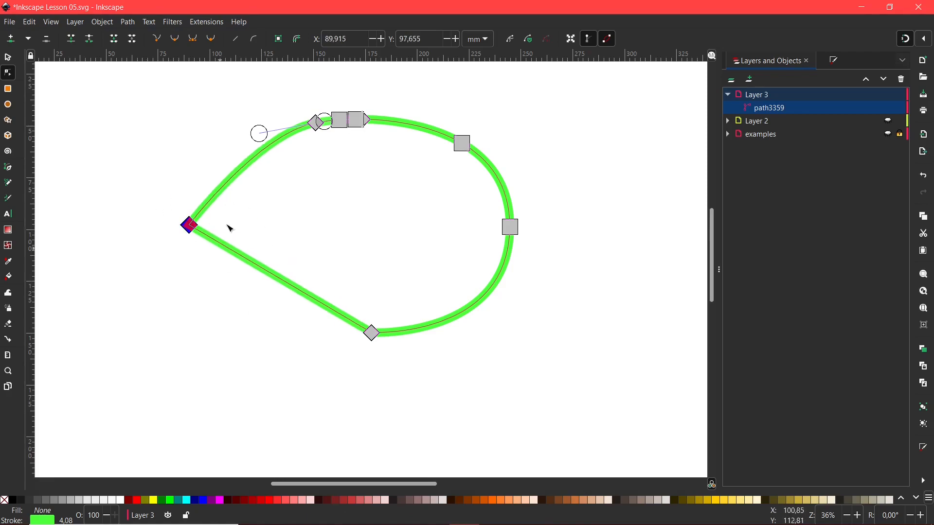
pyautogui.moveTo(316, 122); pyautogui.dragTo(270, 130)
pyautogui.click(275, 175)
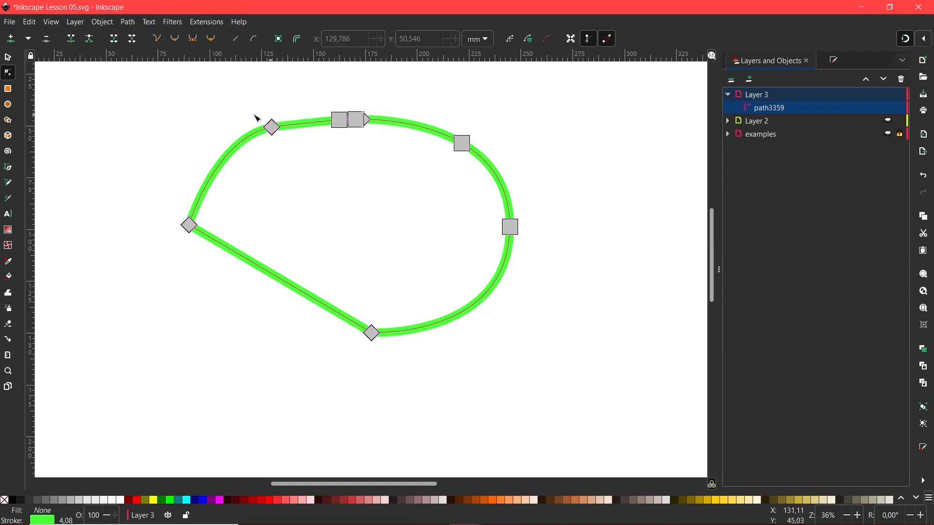
# Reshape the curve at the upper-left node by pulling its right handle down into the shape and its left handle up and outward.
pyautogui.click(276, 131)
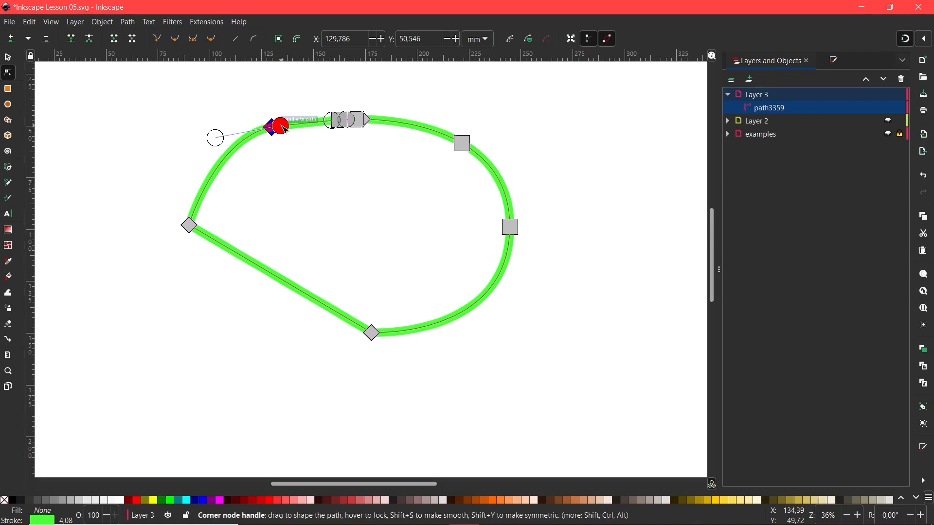
pyautogui.moveTo(285, 128); pyautogui.dragTo(330, 149)
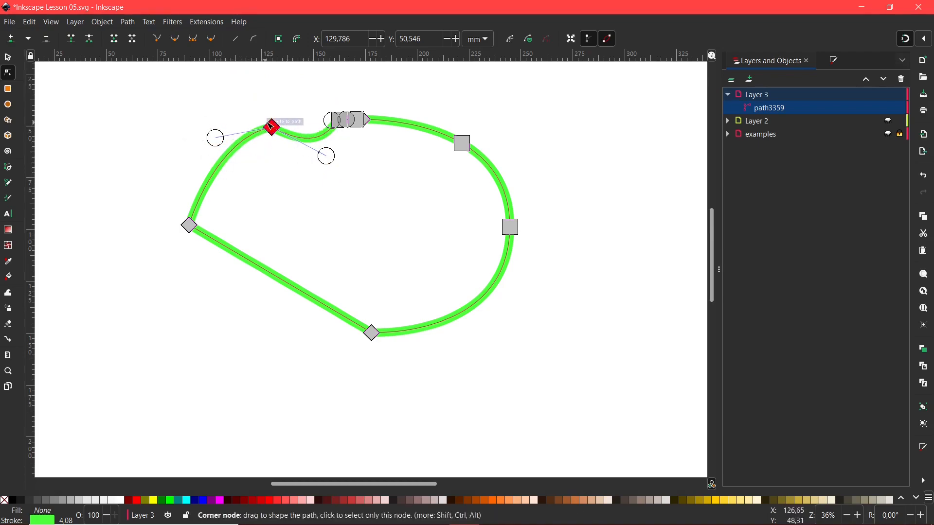
pyautogui.click(188, 225)
pyautogui.click(272, 127)
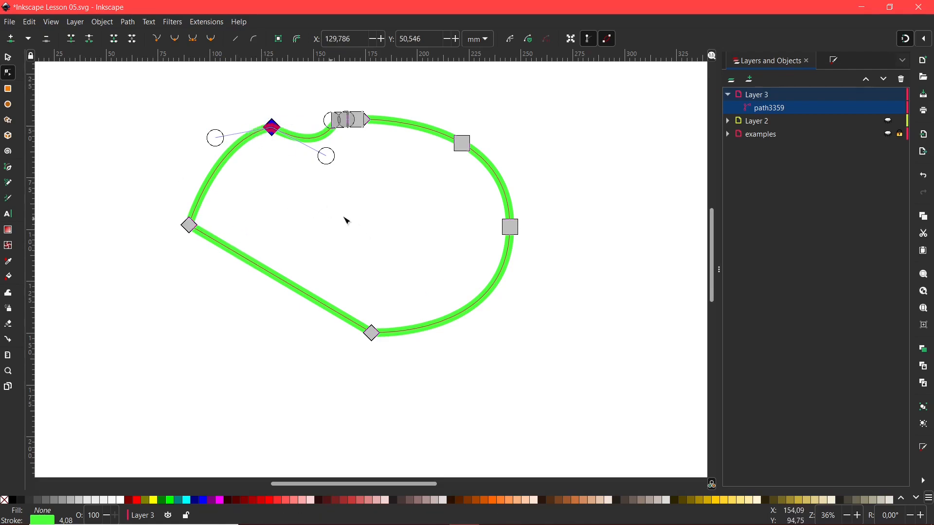
pyautogui.moveTo(326, 156); pyautogui.dragTo(307, 197)
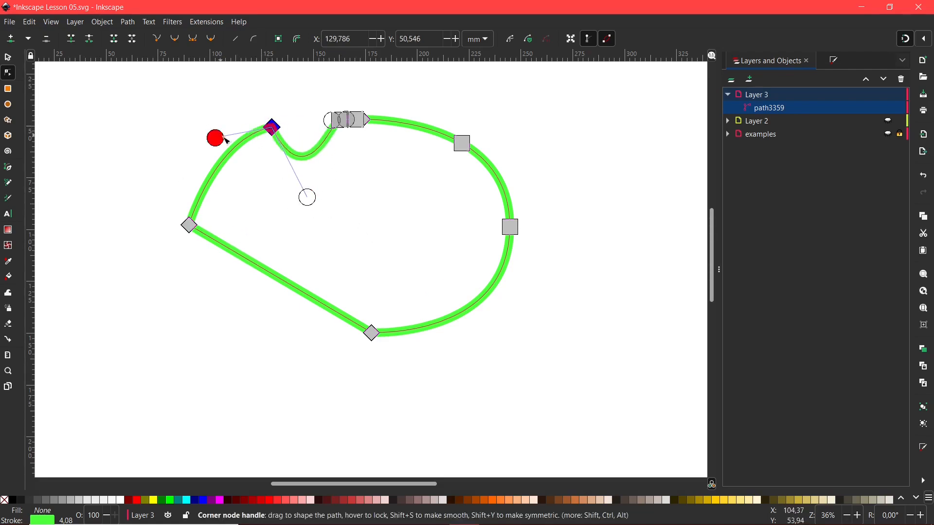
pyautogui.moveTo(216, 137); pyautogui.dragTo(200, 117)
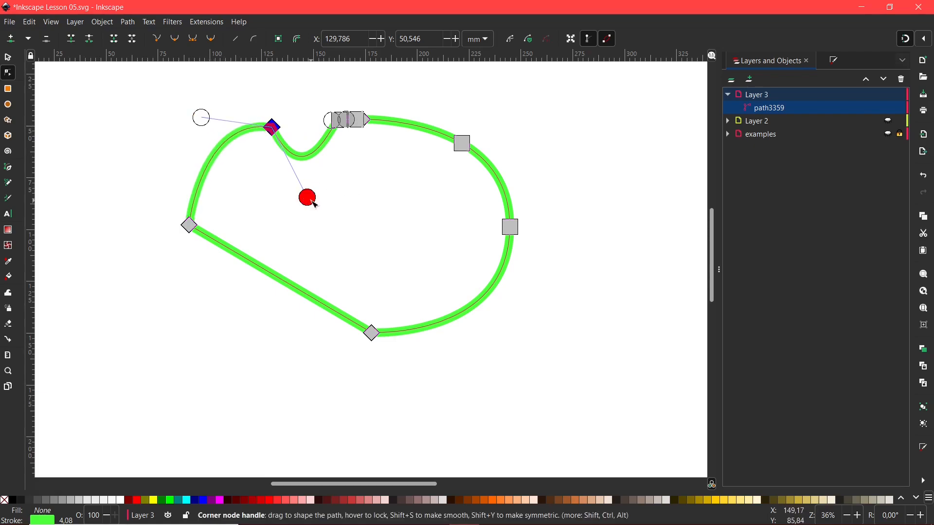
# Flatten the dip beside the upper-left node by shortening its right handle, and tighten the curve at the right node by shortening its lower handle.
pyautogui.moveTo(307, 197); pyautogui.dragTo(298, 130)
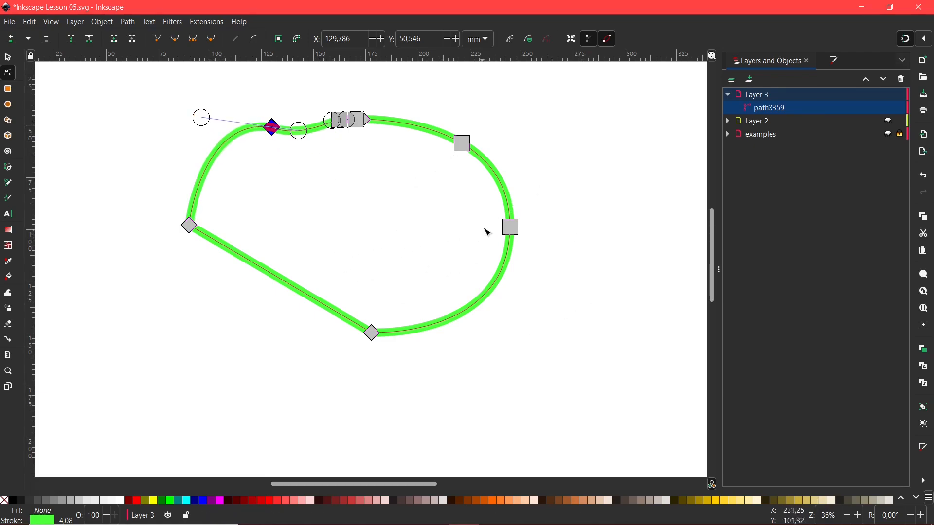
pyautogui.click(508, 226)
pyautogui.click(527, 257)
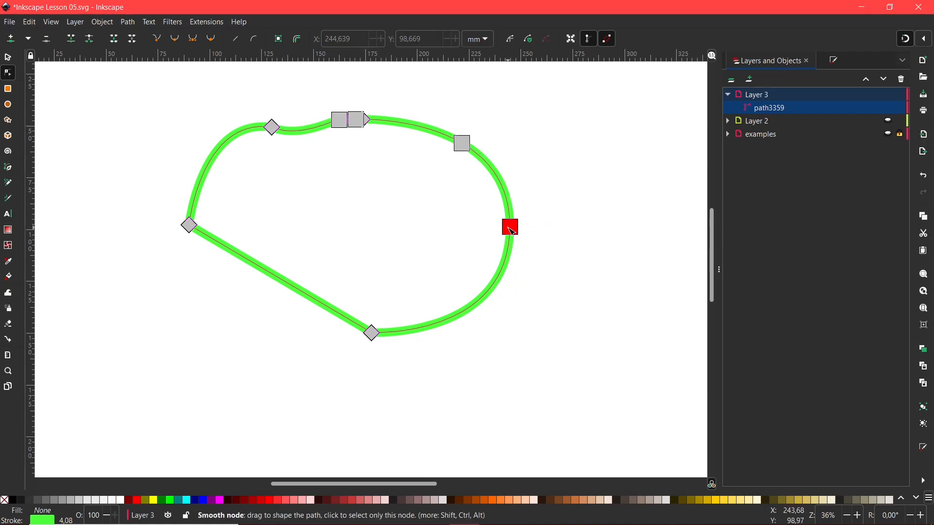
pyautogui.click(511, 231)
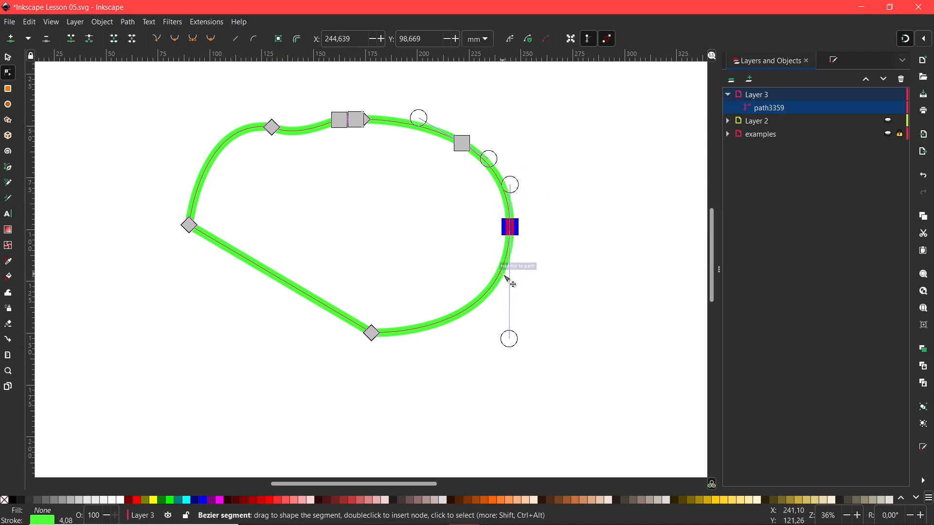
pyautogui.moveTo(511, 334); pyautogui.dragTo(484, 292)
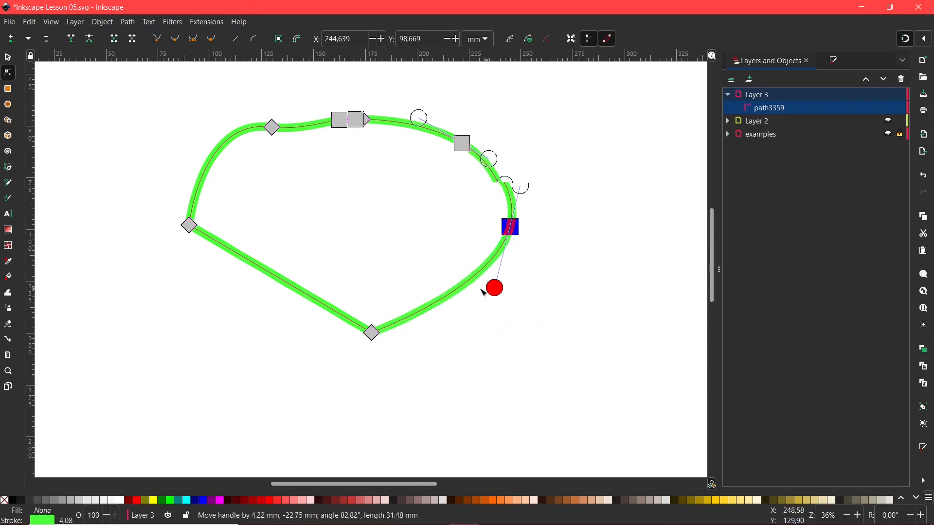
pyautogui.moveTo(502, 359); pyautogui.dragTo(510, 310)
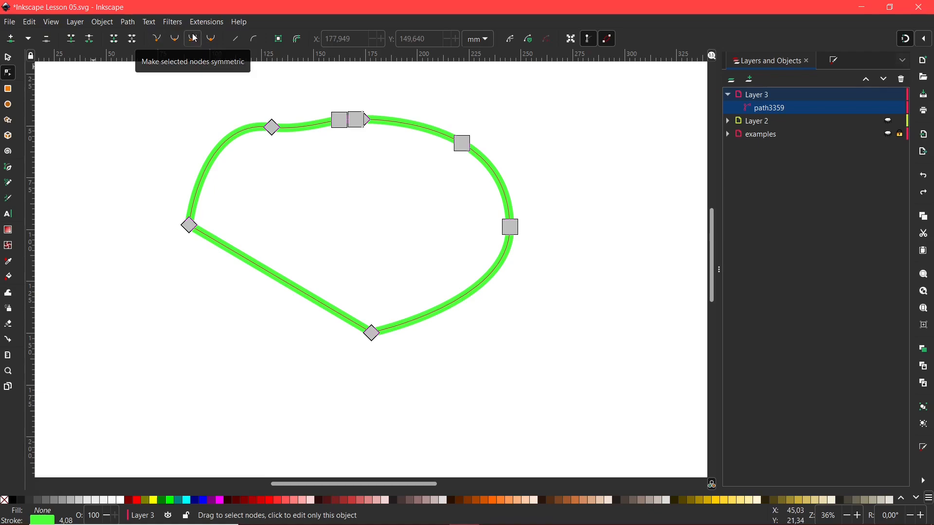
# Make the bottom corner node symmetric and lengthen its two handles outward to widen the curve.
pyautogui.click(373, 334)
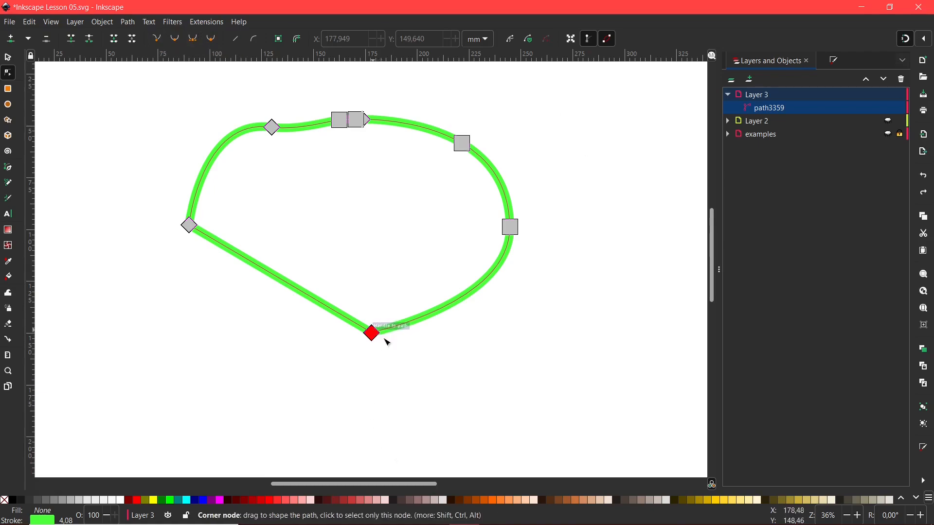
pyautogui.click(195, 42)
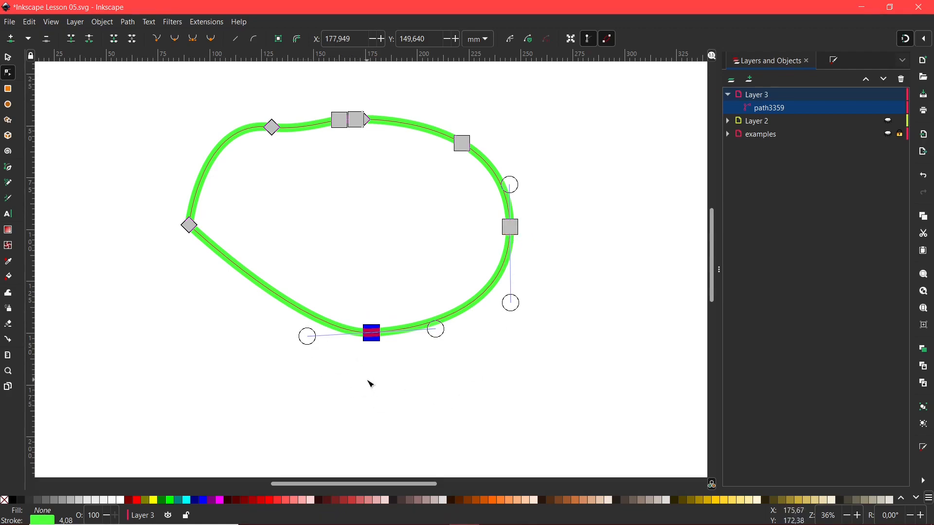
pyautogui.moveTo(441, 335); pyautogui.dragTo(280, 336)
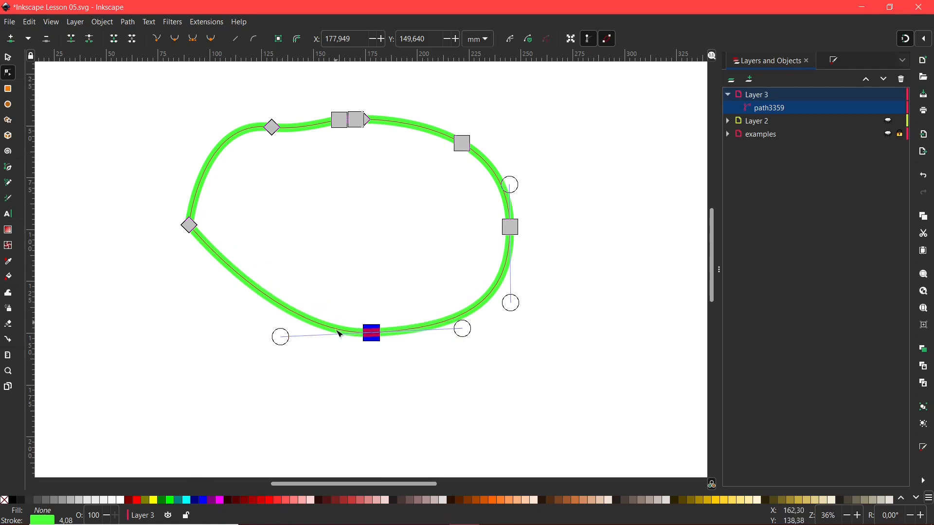
# Make the sharp left node auto-smooth and shift it slightly outward to about X 89.4 mm.
pyautogui.click(189, 226)
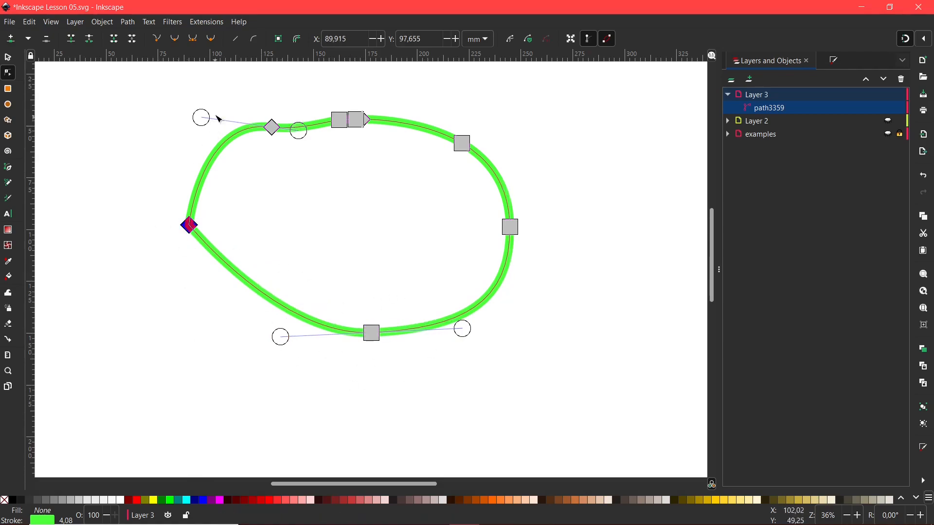
pyautogui.click(214, 42)
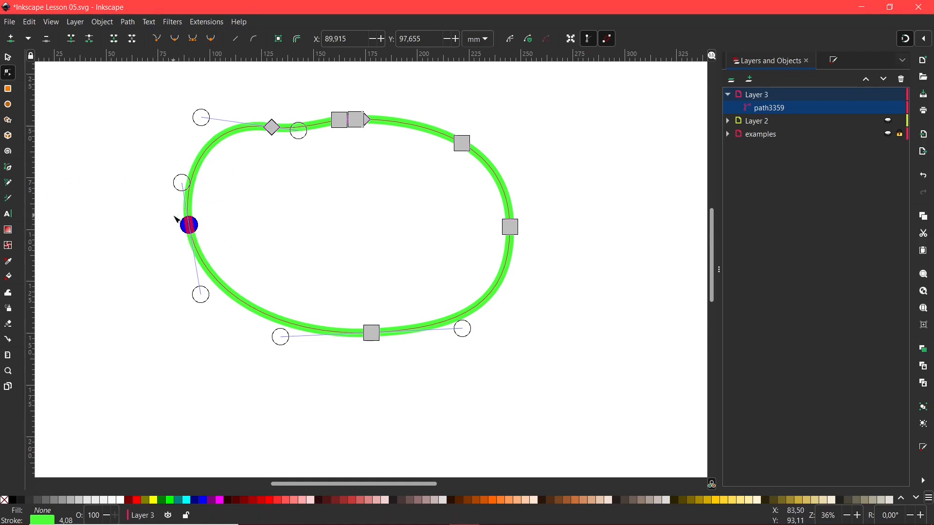
pyautogui.scroll(1, 195, 246)
pyautogui.click(189, 258)
pyautogui.moveTo(188, 258)
pyautogui.mouseDown()
pyautogui.moveTo(193, 243)
pyautogui.moveTo(180, 257)
pyautogui.mouseUp()
pyautogui.moveTo(176, 269); pyautogui.dragTo(363, 261)
pyautogui.moveTo(250, 263); pyautogui.dragTo(192, 265)
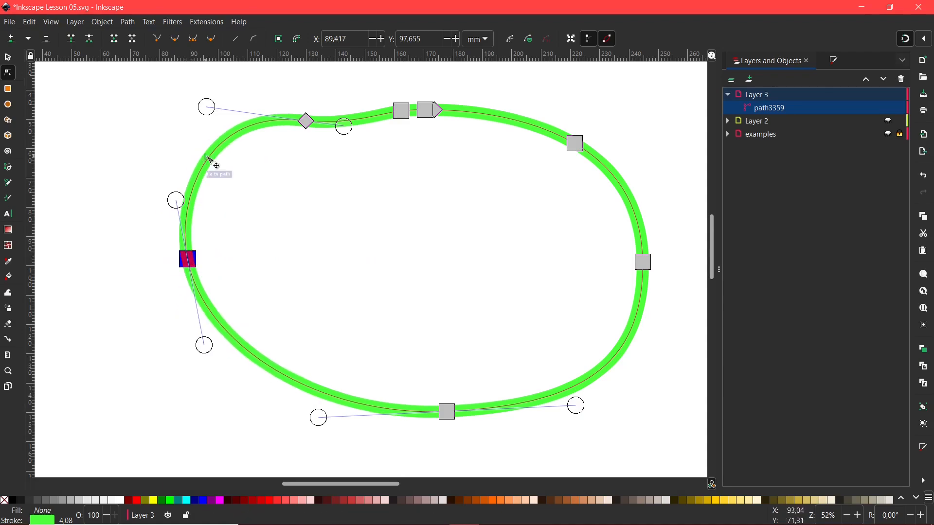
# Adjust the left node's lower handle, cycle the node's type through auto-smooth and corner to smooth, and deselect it.
pyautogui.moveTo(202, 343); pyautogui.dragTo(190, 292)
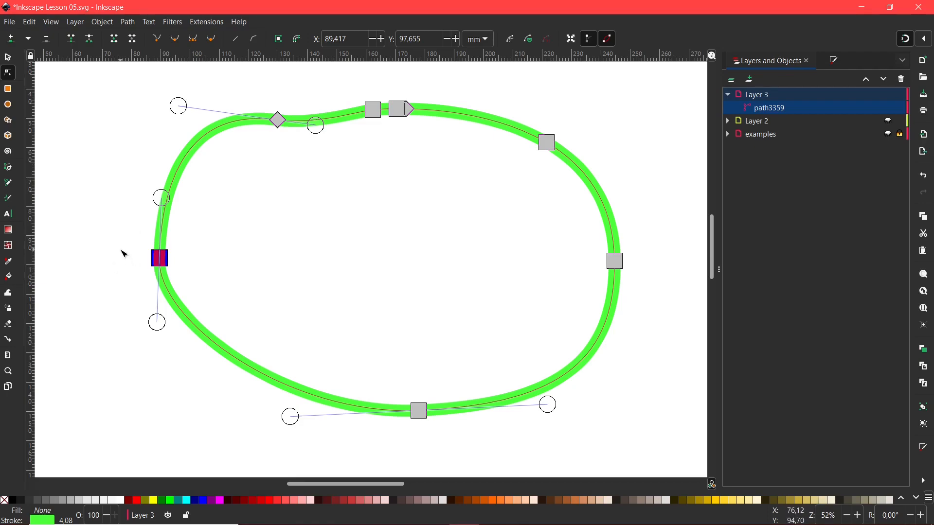
pyautogui.keyDown('ctrl'); pyautogui.click(159, 258); pyautogui.keyUp('ctrl')
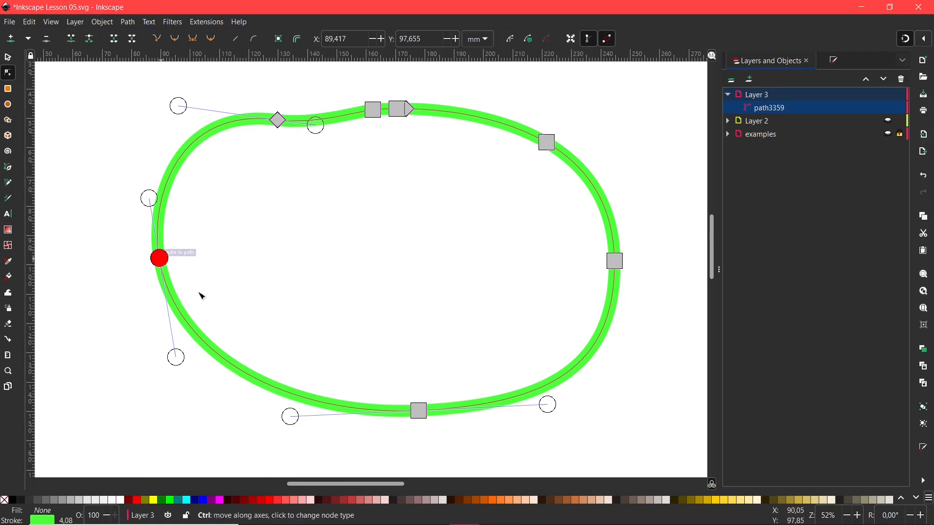
pyautogui.keyDown('ctrl'); pyautogui.click(176, 278); pyautogui.keyUp('ctrl')
pyautogui.keyDown('ctrl'); pyautogui.click(159, 261); pyautogui.keyUp('ctrl')
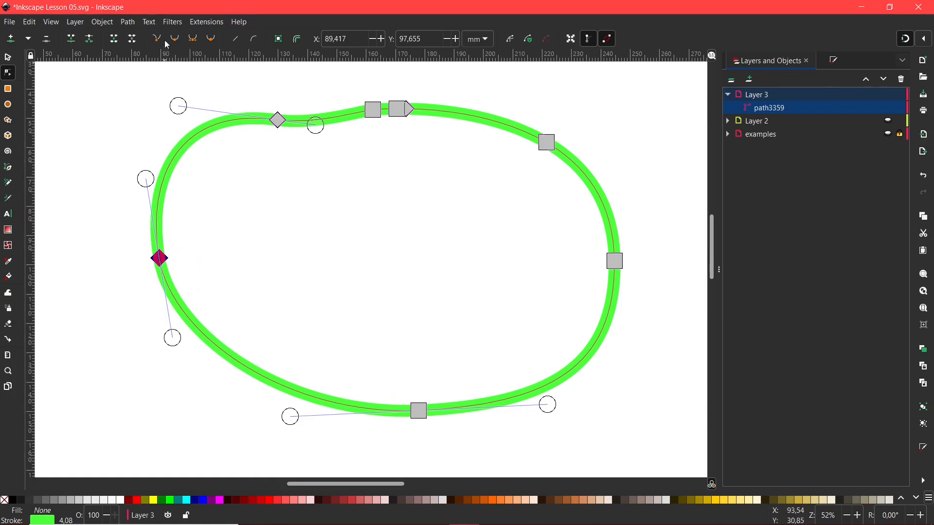
pyautogui.keyDown('ctrl'); pyautogui.click(160, 258); pyautogui.keyUp('ctrl')
pyautogui.click(430, 364)
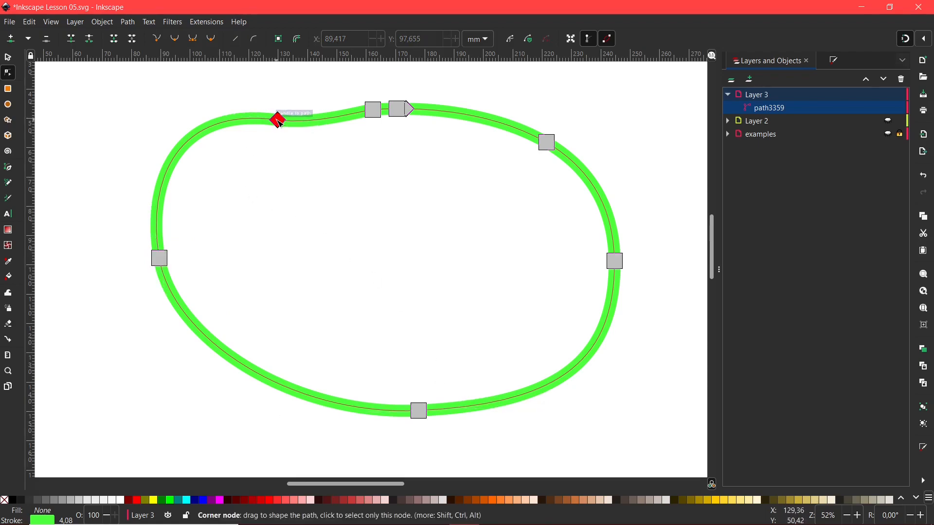
# Convert the upper-left node to smooth, auto-smooth and symmetric in turn, and finally to a corner node with retracted handles.
pyautogui.click(278, 120)
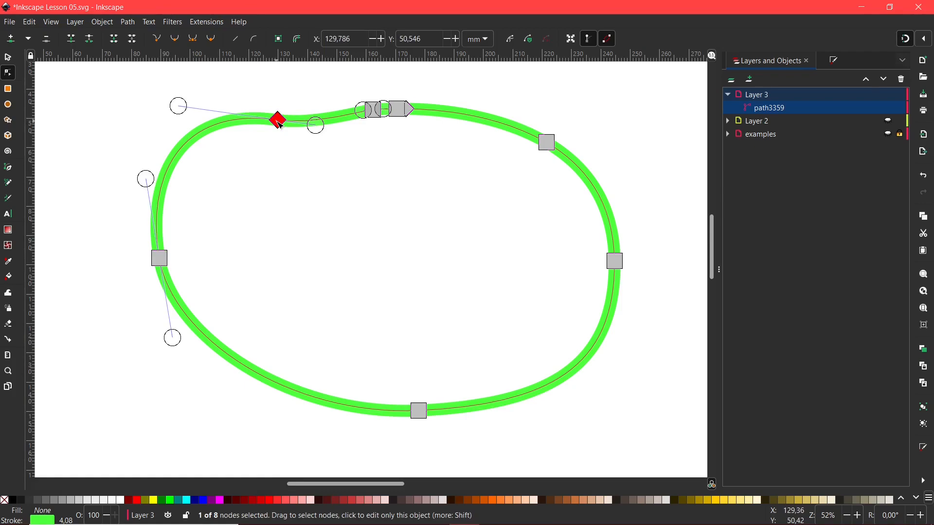
pyautogui.hotkey('shift', 's')
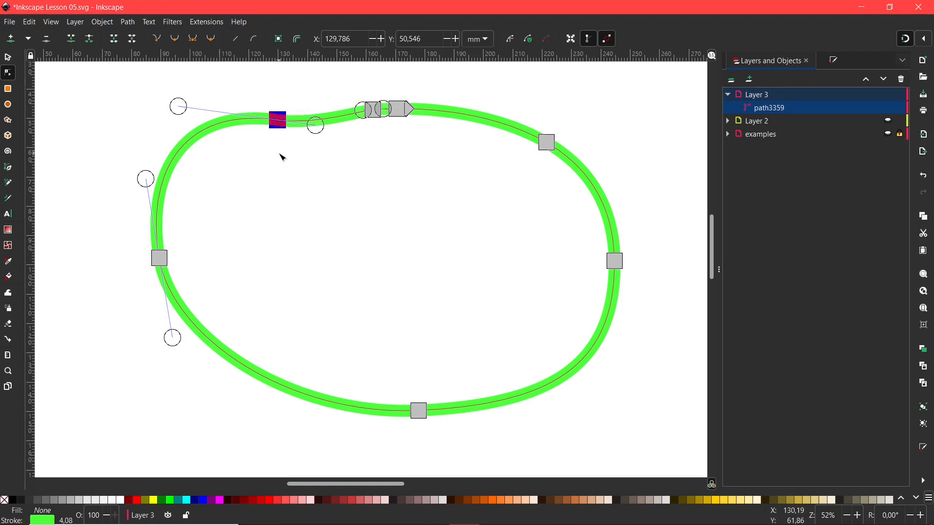
pyautogui.hotkey('shift', 'a')
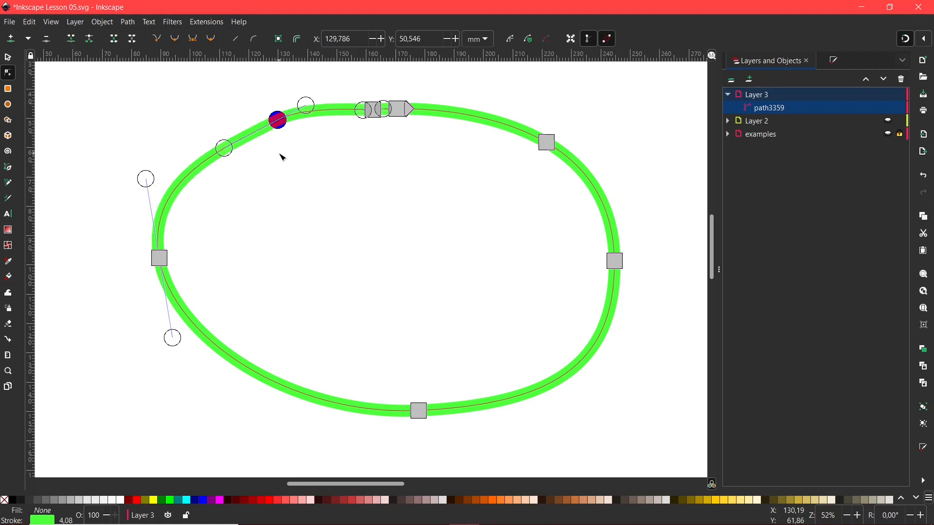
pyautogui.hotkey('shift', 'y')
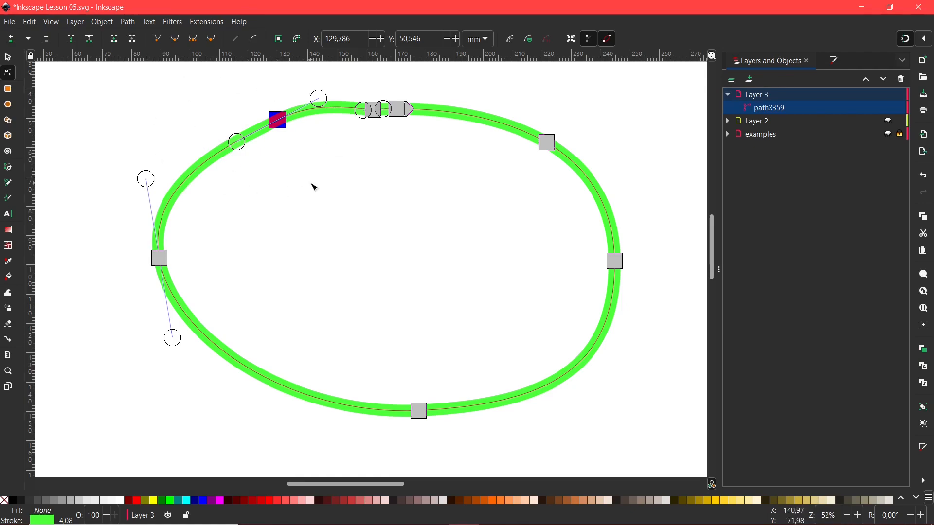
pyautogui.hotkey('shift', 'c')
pyautogui.hotkey('shift', 'c')
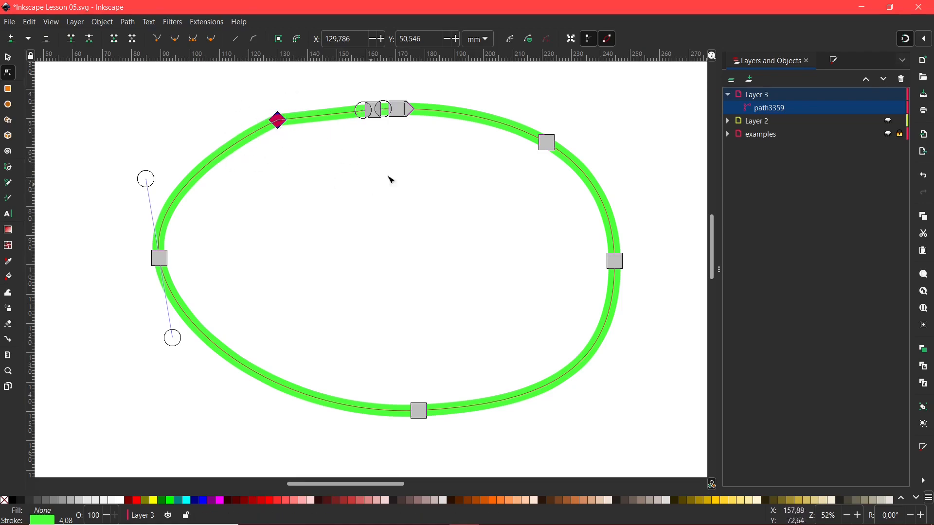
# Select the left node, hide the Bezier handles and show them again.
pyautogui.click(161, 259)
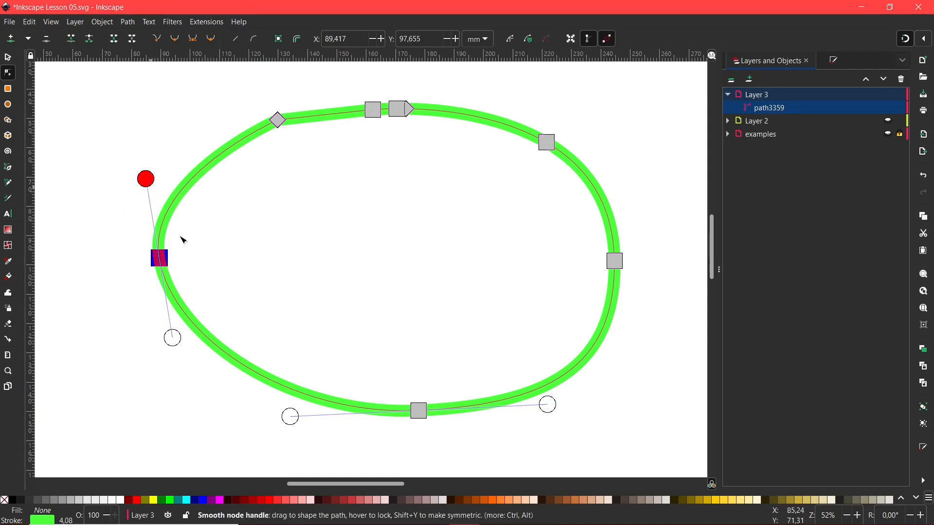
pyautogui.click(590, 41)
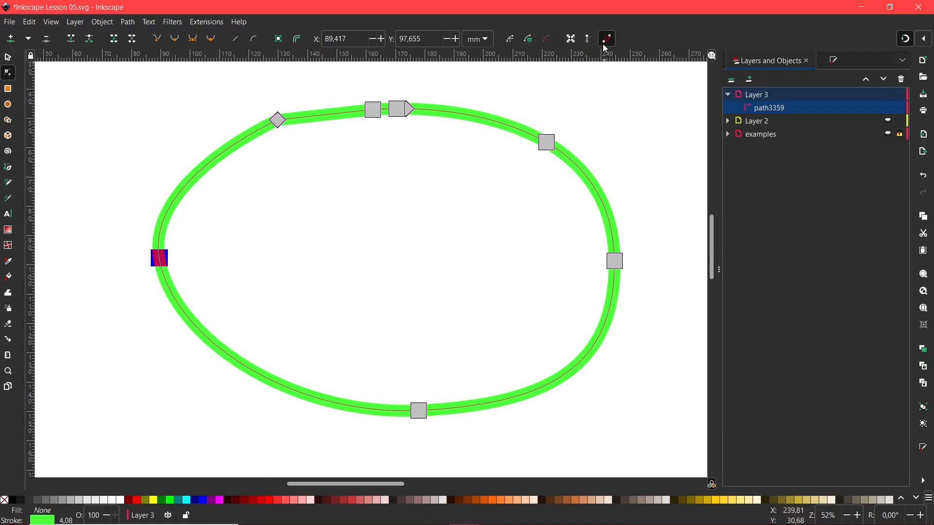
pyautogui.click(587, 39)
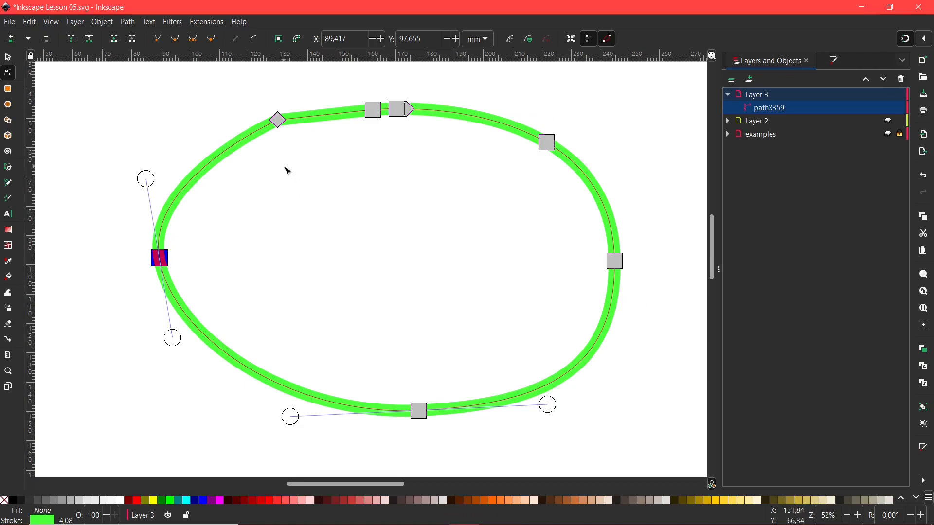
# Retract the left node's upper handle and pull a new handle straight up from the node.
pyautogui.keyDown('ctrl'); pyautogui.click(146, 179); pyautogui.keyUp('ctrl')
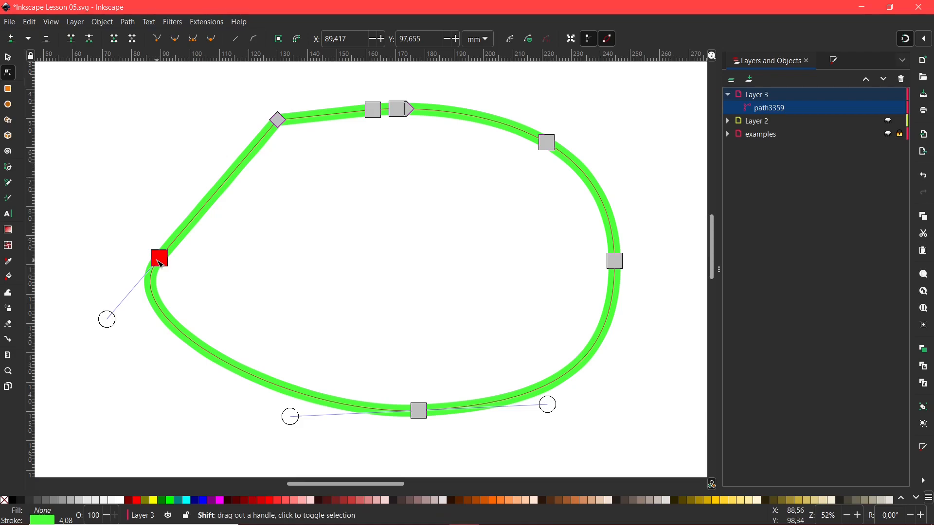
pyautogui.moveTo(160, 264); pyautogui.dragTo(159, 146)
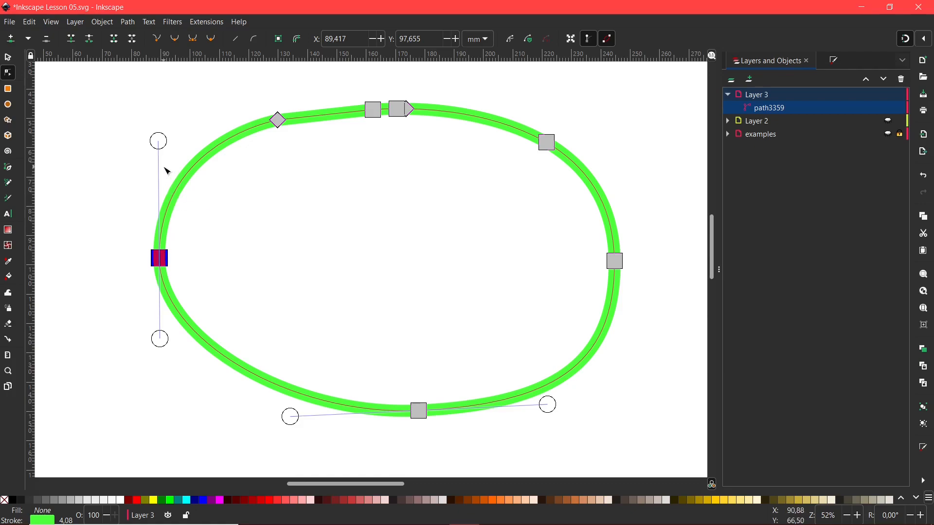
# Lengthen both handles of the left node in repeated small increments.
pyautogui.hotkey('shift', '.')
pyautogui.hotkey('shift', '.')
pyautogui.hotkey('shift', '.')
pyautogui.hotkey('shift', '.')
pyautogui.hotkey('shift', '.')
pyautogui.hotkey('shift', '.')
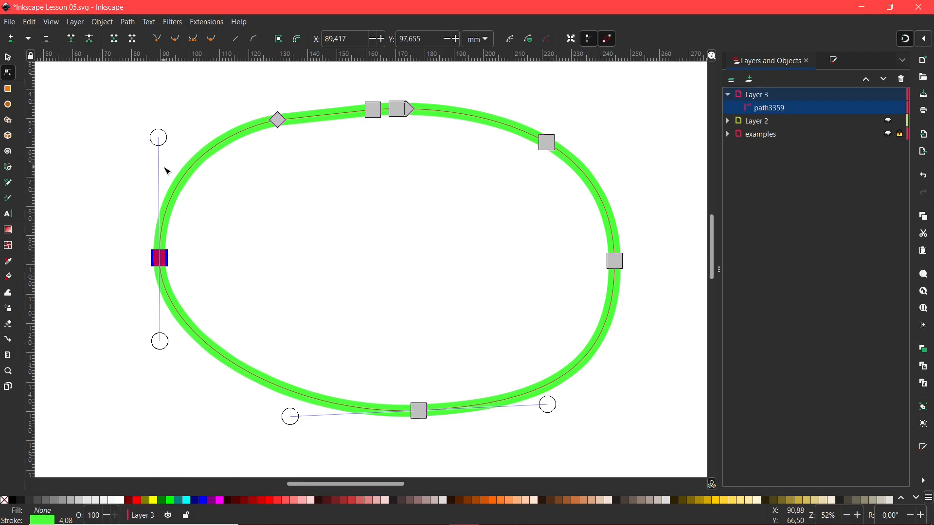
pyautogui.hotkey('shift', '.')
pyautogui.hotkey('shift', '.')
pyautogui.hotkey('shift', '.')
pyautogui.hotkey('shift', '.')
pyautogui.hotkey('shift', '.')
pyautogui.hotkey('shift', '.')
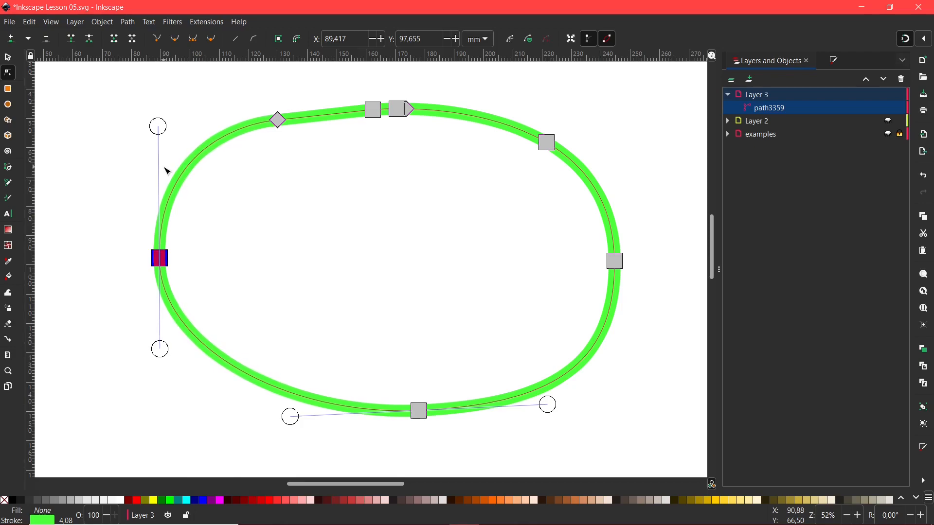
pyautogui.hotkey('shift', '.')
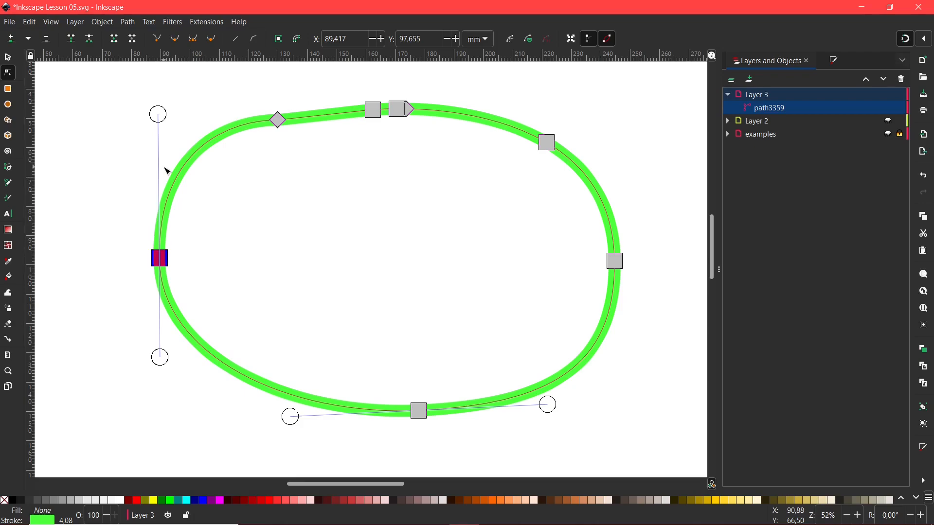
# Shorten both handles of the left node in repeated small increments.
pyautogui.hotkey('shift', ',')
pyautogui.hotkey('shift', ',')
pyautogui.hotkey('shift', ',')
pyautogui.hotkey('shift', ',')
pyautogui.hotkey('shift', ',')
pyautogui.hotkey('shift', ',')
pyautogui.hotkey('shift', ',')
pyautogui.hotkey('shift', ',')
pyautogui.hotkey('shift', ',')
pyautogui.hotkey('shift', ',')
pyautogui.hotkey('shift', ',')
pyautogui.hotkey('shift', ',')
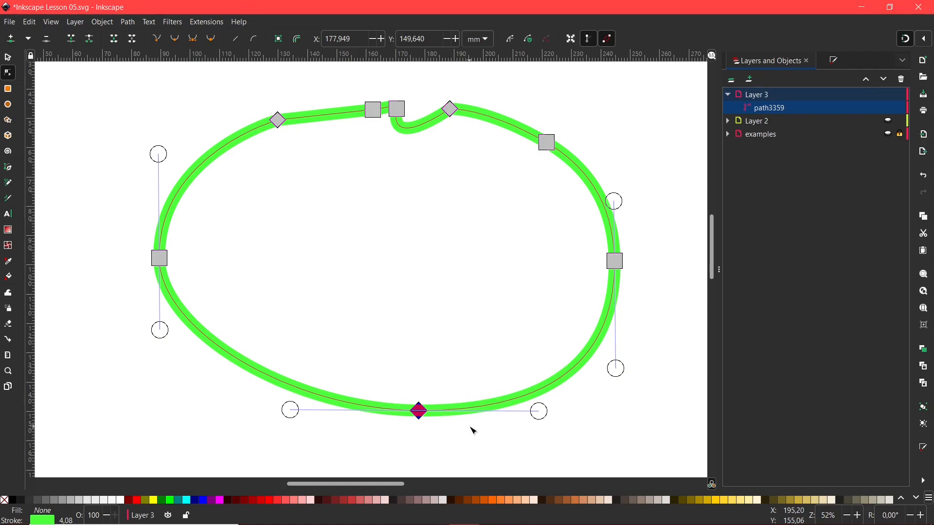
# Pull the right handle of the bottom corner node upward into the shape.
pyautogui.moveTo(538, 411); pyautogui.dragTo(496, 334)
pyautogui.press('-')
pyautogui.press('-')
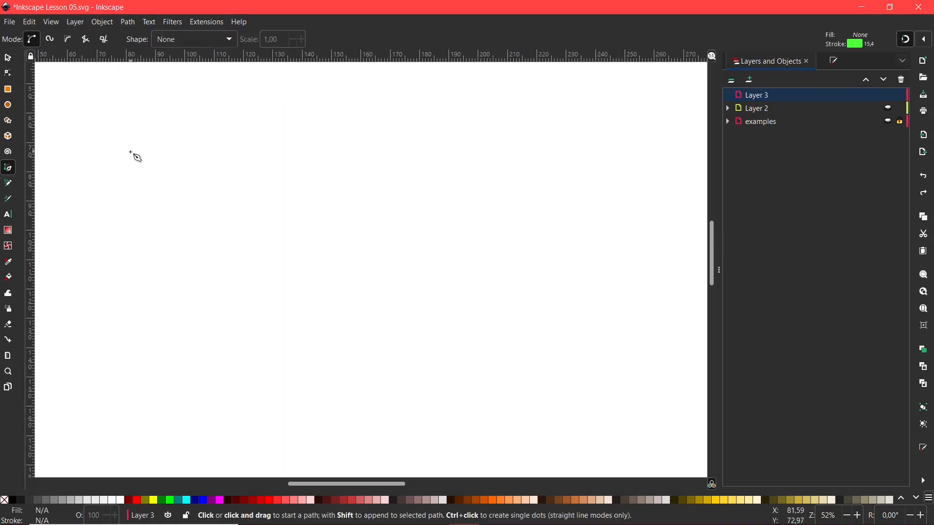
# Draw two parallel slanted straight lines with the Pen tool, together about 64 mm wide and 58 mm high.
pyautogui.click(130, 157)
pyautogui.doubleClick(210, 295)
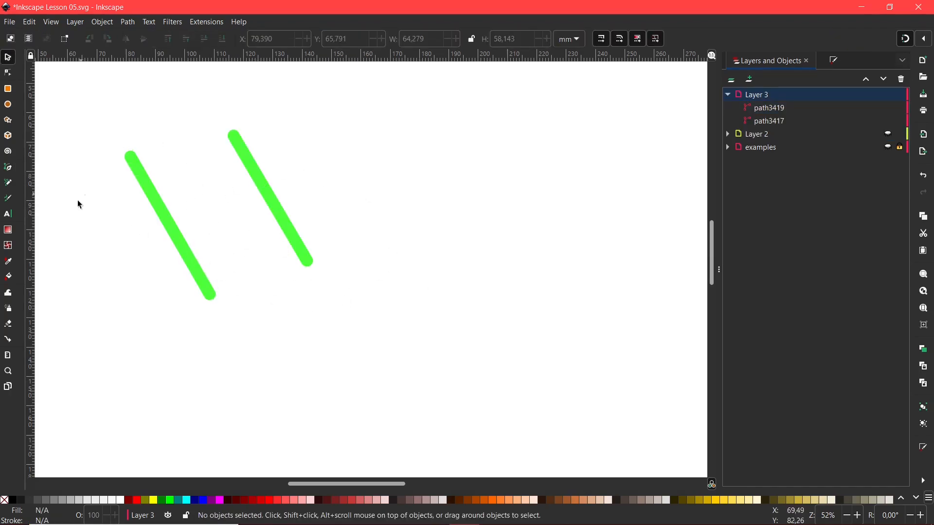
# Open both slanted lines together for node editing and select their two upper end nodes.
pyautogui.moveTo(153, 210); pyautogui.dragTo(214, 259)
pyautogui.scroll(1, 252, 254)
pyautogui.moveTo(311, 273); pyautogui.dragTo(333, 273)
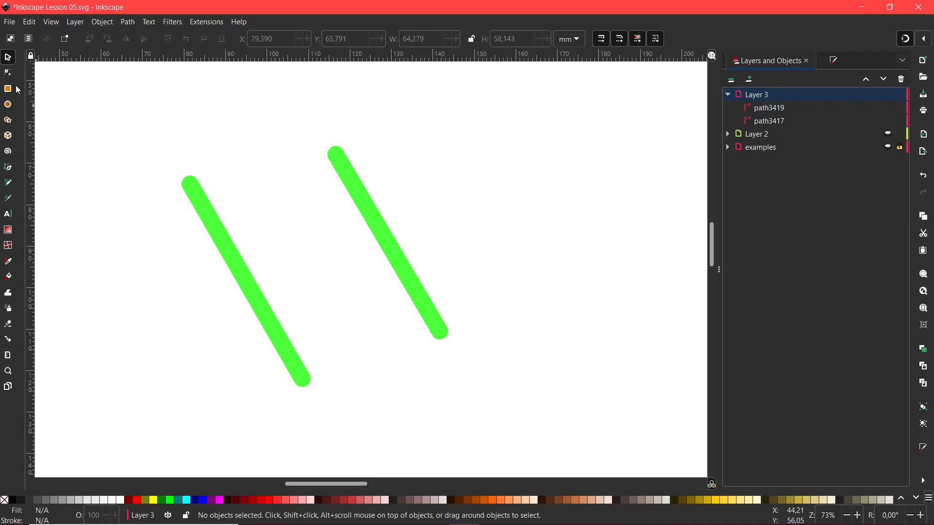
pyautogui.press('n')
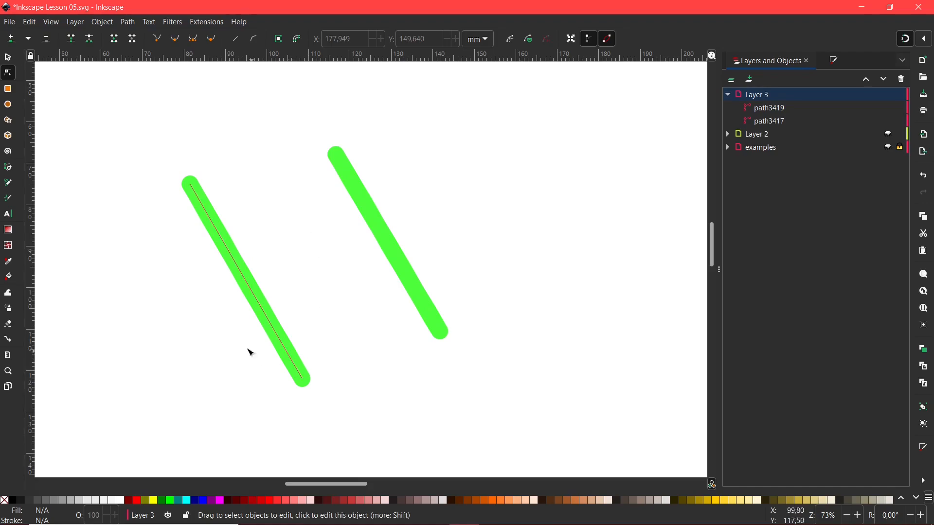
pyautogui.click(250, 291)
pyautogui.keyDown('shift'); pyautogui.click(414, 262); pyautogui.keyUp('shift')
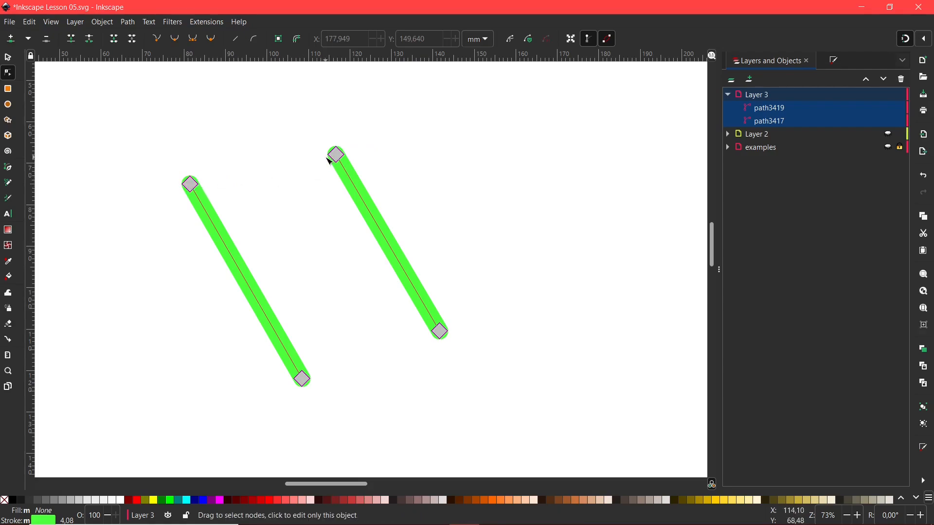
pyautogui.moveTo(72, 96); pyautogui.dragTo(432, 209)
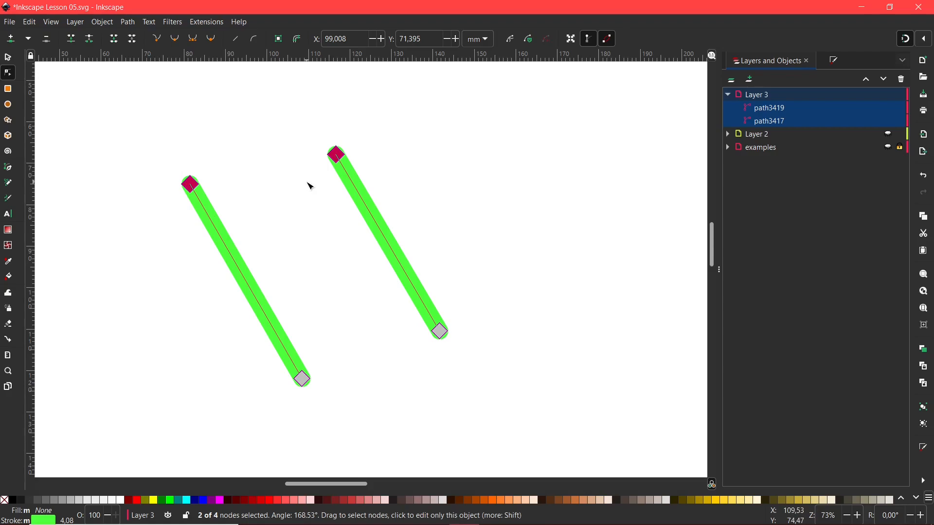
# Try joining the two selected upper end nodes into one node midway between them, and undo the join.
pyautogui.hotkey('shift', 'j')
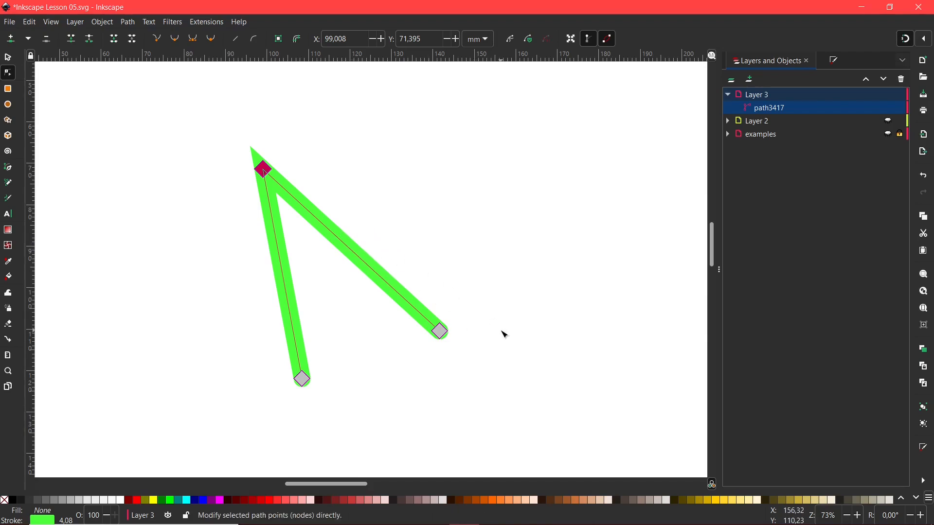
pyautogui.hotkey('ctrl', 'z')
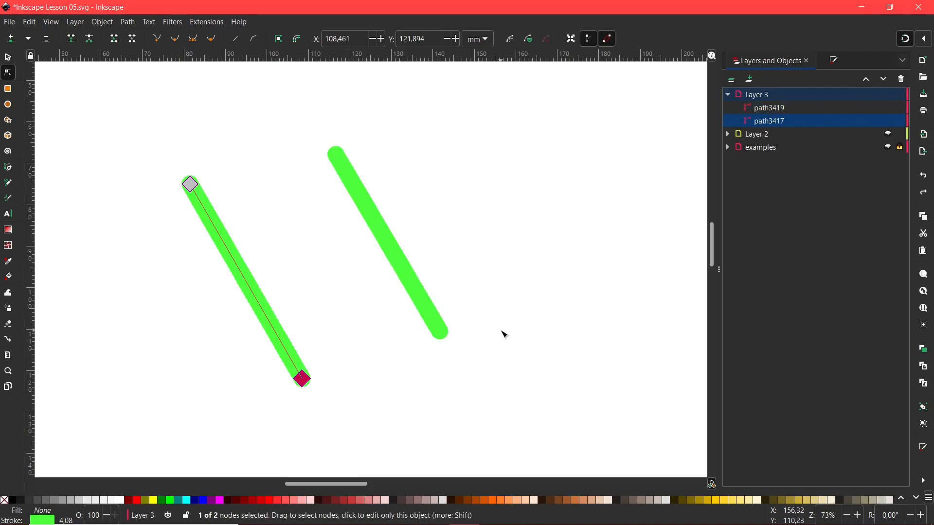
# Reselect the upper end nodes of both slanted lines, try joining them at the right line's node, and undo the join.
pyautogui.click(283, 214)
pyautogui.click(233, 256)
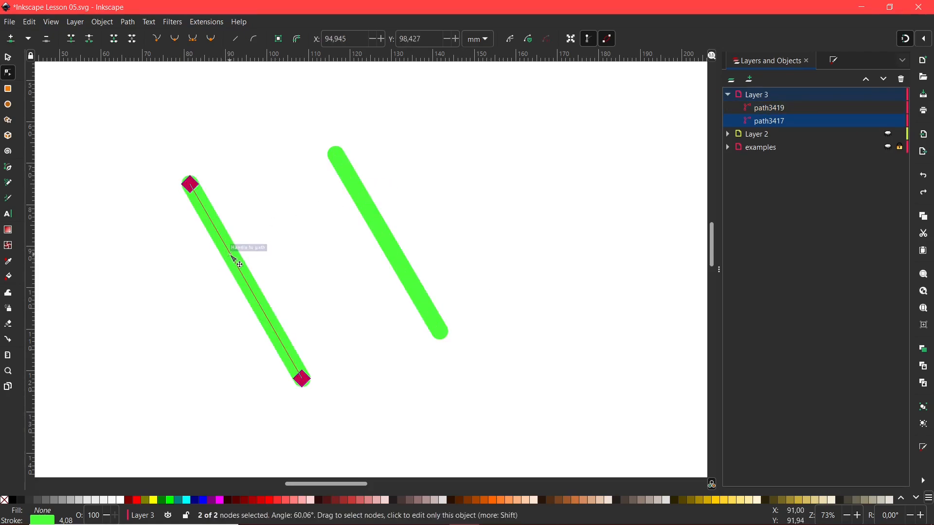
pyautogui.keyDown('shift'); pyautogui.click(382, 232); pyautogui.keyUp('shift')
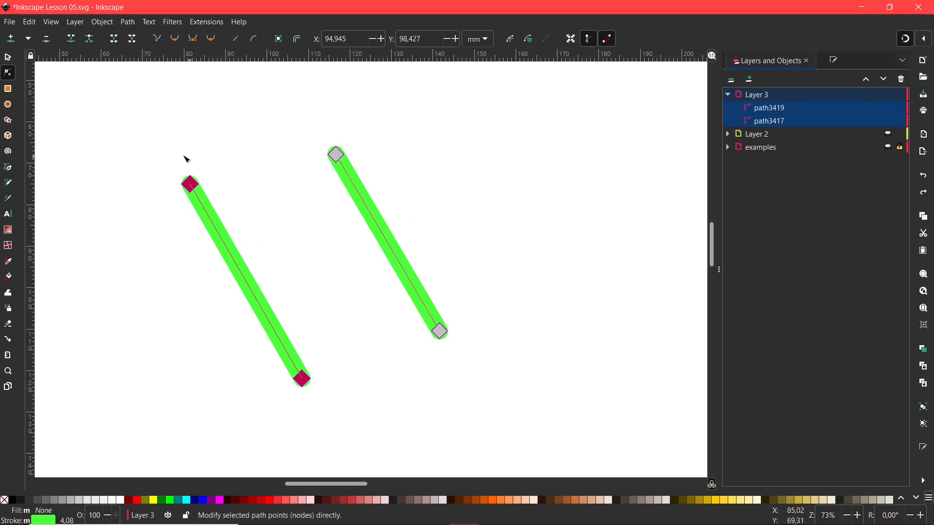
pyautogui.moveTo(136, 132); pyautogui.dragTo(403, 204)
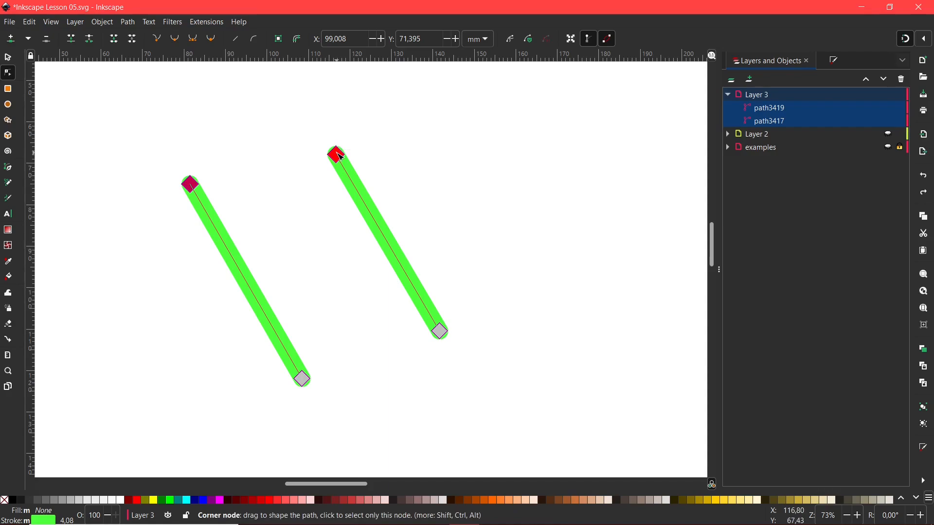
pyautogui.keyDown('shift'); pyautogui.click(340, 157); pyautogui.keyUp('shift')
pyautogui.hotkey('shift', 'j')
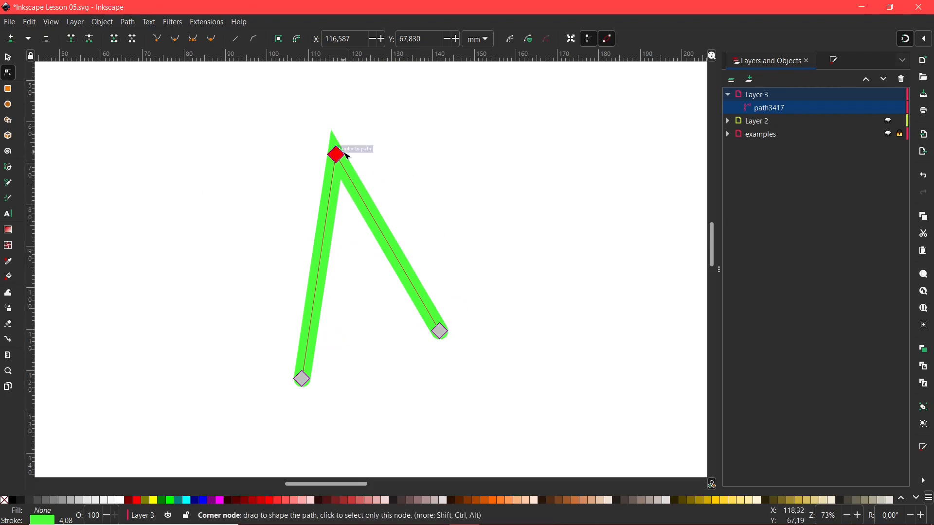
pyautogui.hotkey('ctrl', 'z')
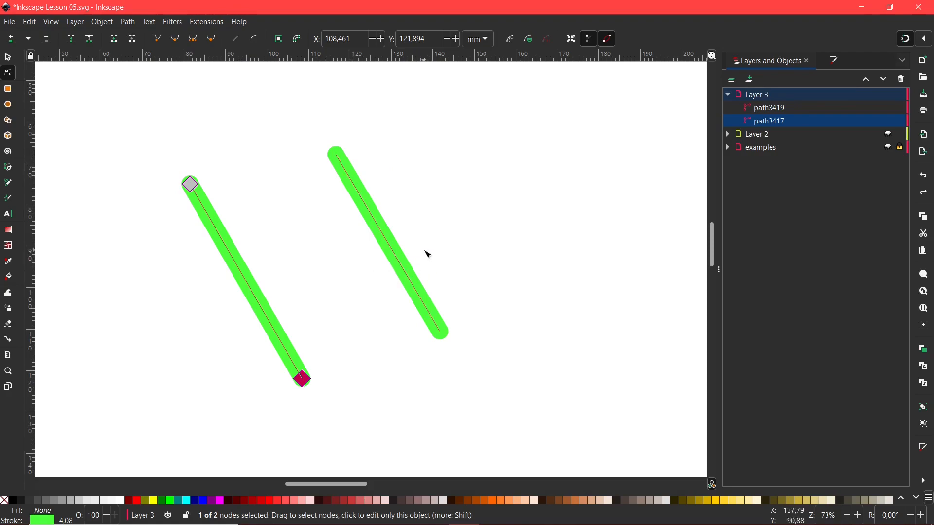
# Select the upper end nodes of both slanted lines and connect them with a new straight segment.
pyautogui.click(244, 273)
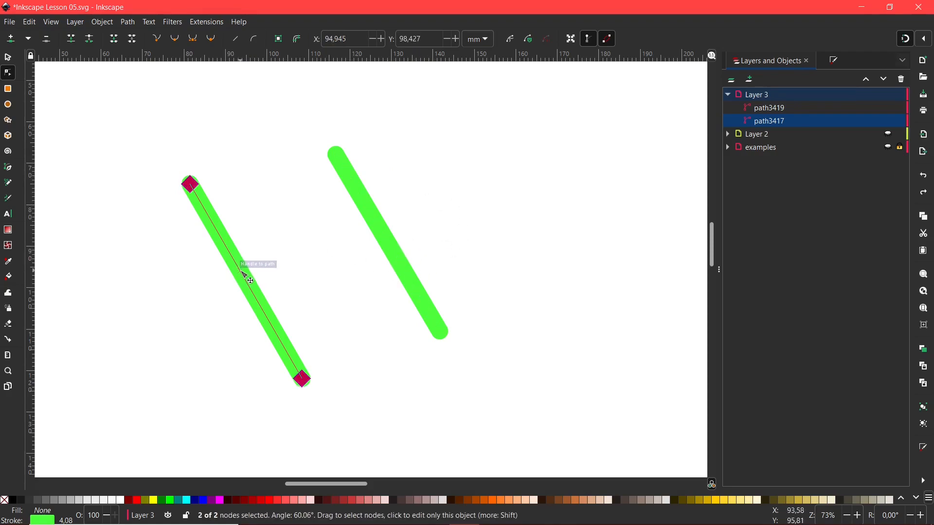
pyautogui.keyDown('shift'); pyautogui.click(380, 233); pyautogui.keyUp('shift')
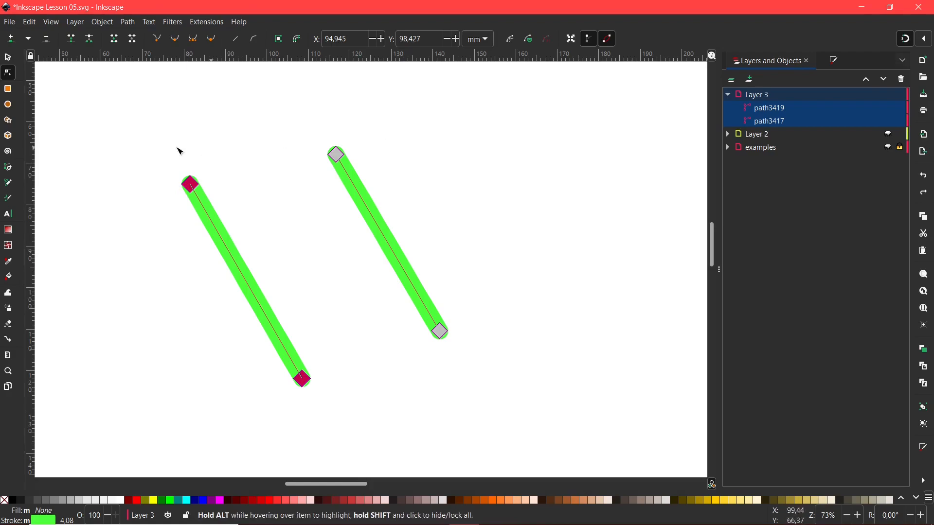
pyautogui.moveTo(129, 141); pyautogui.dragTo(377, 216)
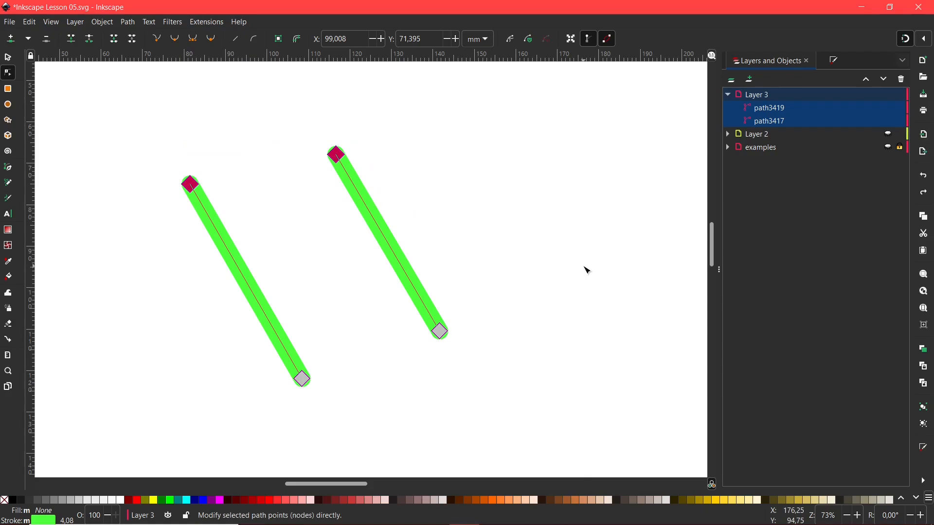
pyautogui.hotkey('alt', 'j')
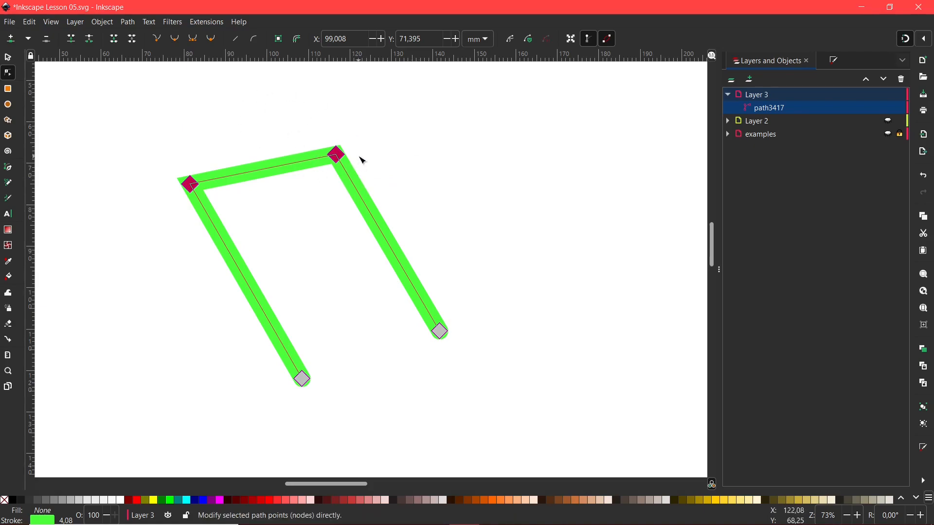
# Break the path at the upper right node, pull the right line's loose end away, and restore the connected corner.
pyautogui.click(338, 155)
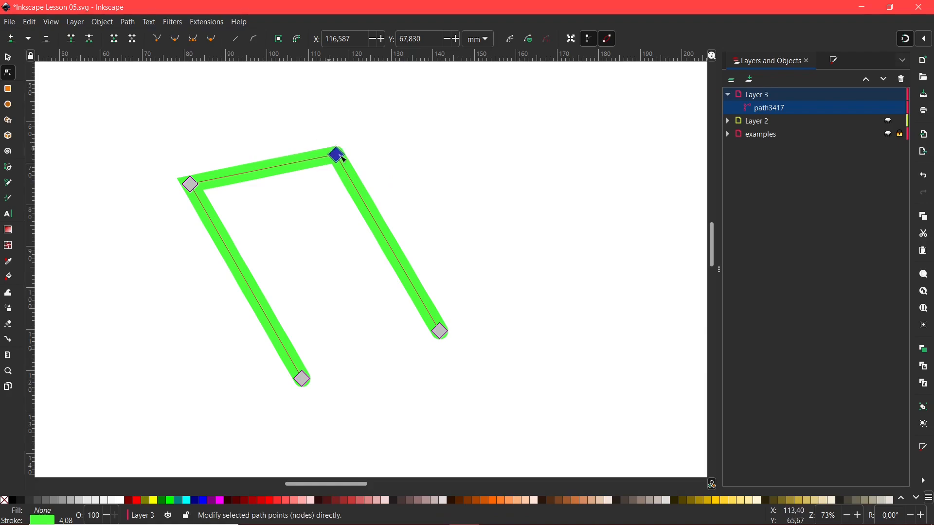
pyautogui.moveTo(336, 154); pyautogui.dragTo(401, 131)
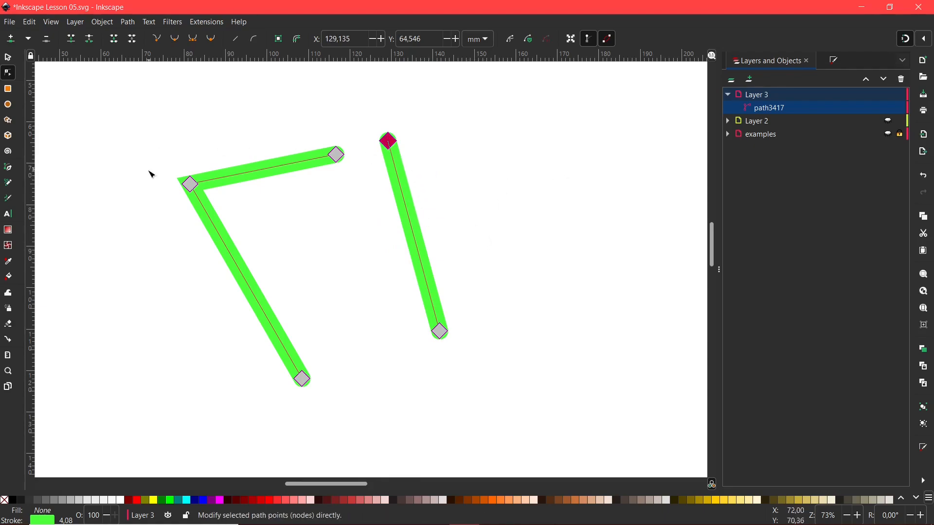
pyautogui.moveTo(389, 141); pyautogui.dragTo(336, 154)
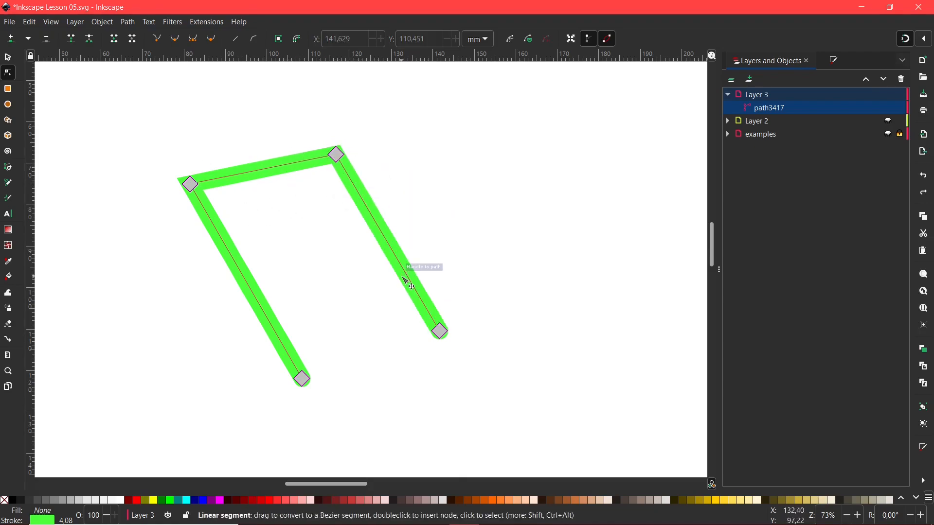
# Select the two upper corner nodes and delete the segment between them.
pyautogui.moveTo(120, 126); pyautogui.dragTo(392, 216)
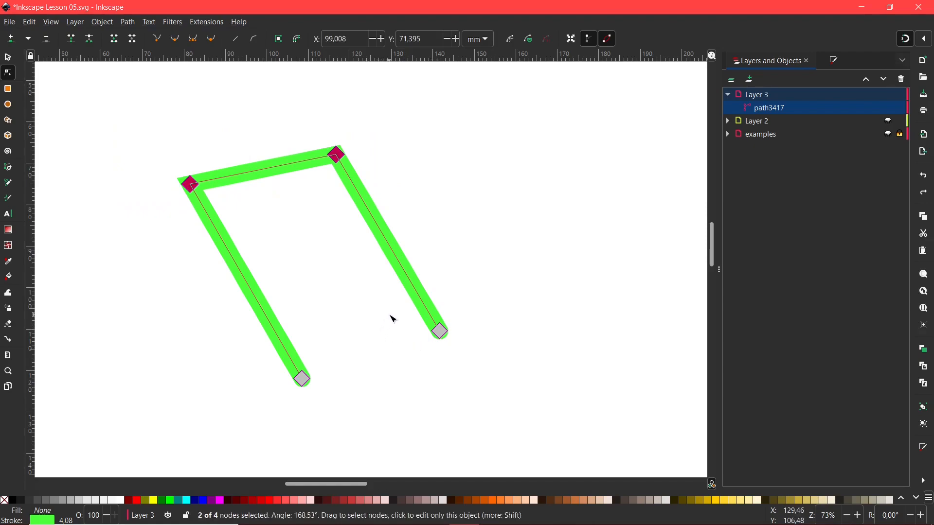
pyautogui.hotkey('ctrl', 'shift', 'z')
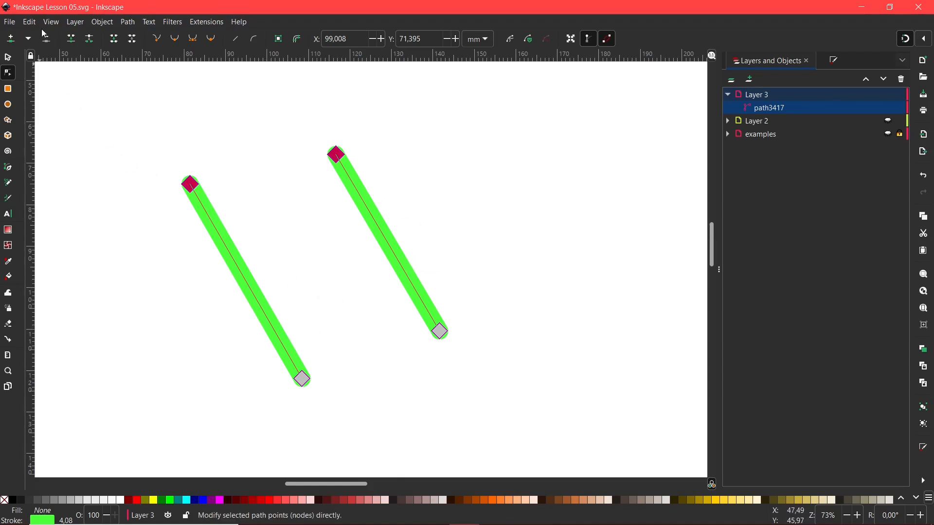
# Test merging the two upper end nodes into one and connecting them with a segment, removing each result again.
pyautogui.click(71, 39)
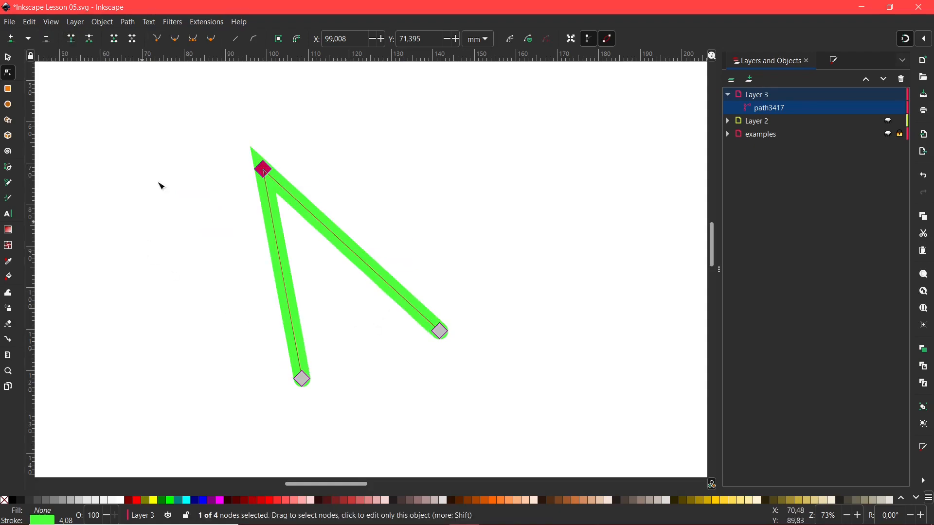
pyautogui.hotkey('ctrl', 'z')
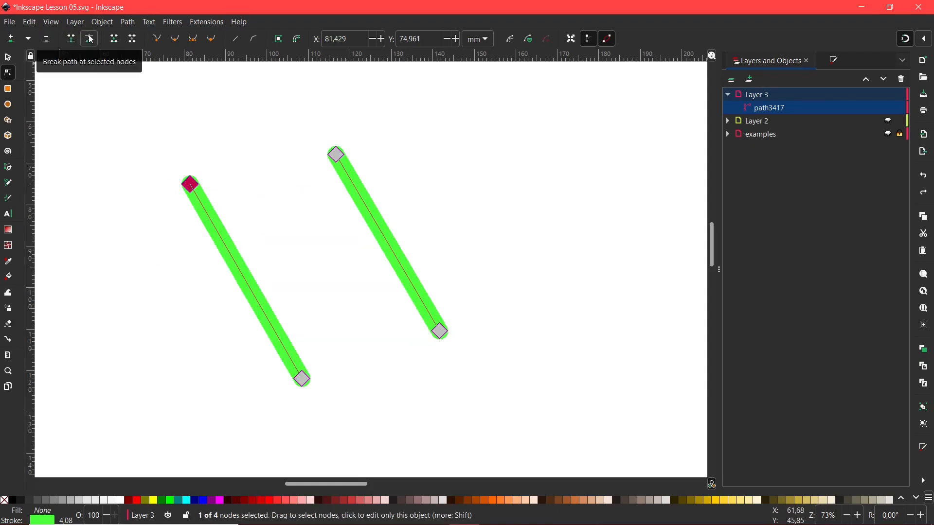
pyautogui.click(79, 126)
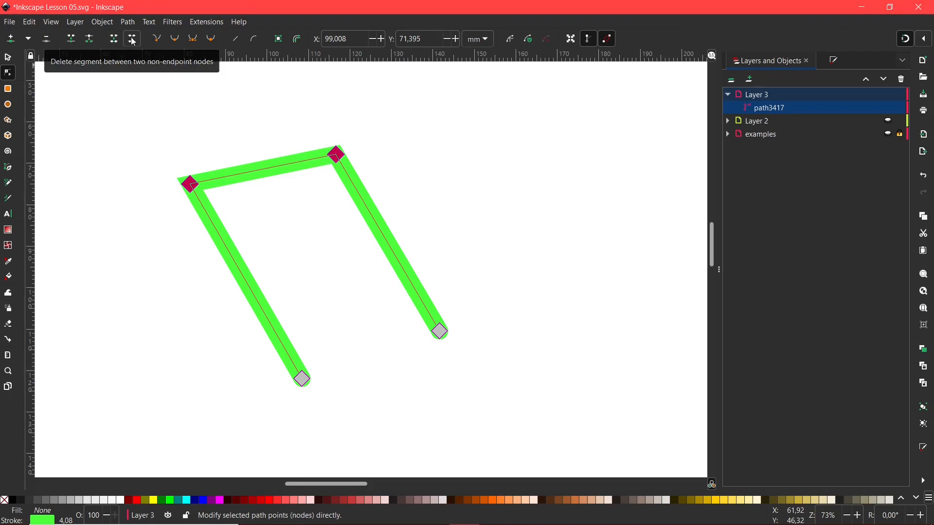
pyautogui.click(133, 43)
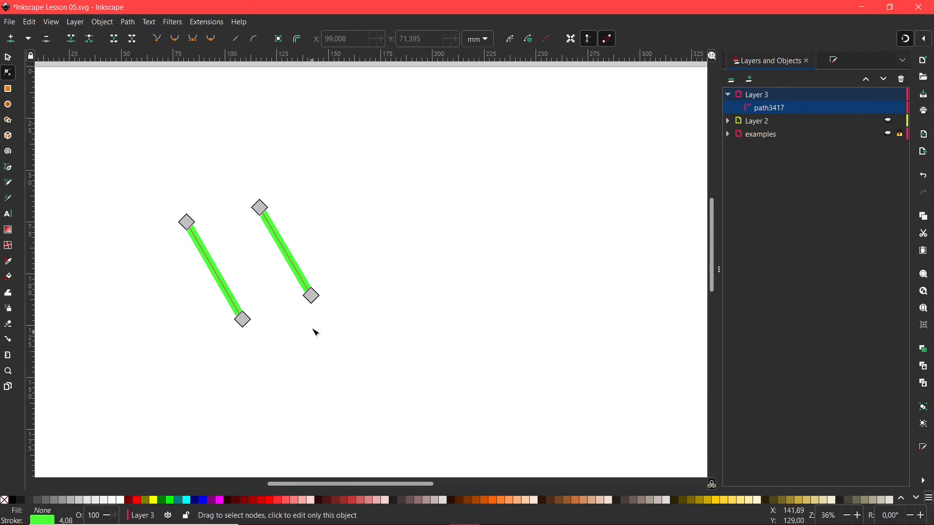
pyautogui.scroll(1, 336, 287)
pyautogui.hscroll(-3, 417, 284)
pyautogui.hscroll(-1, 418, 285)
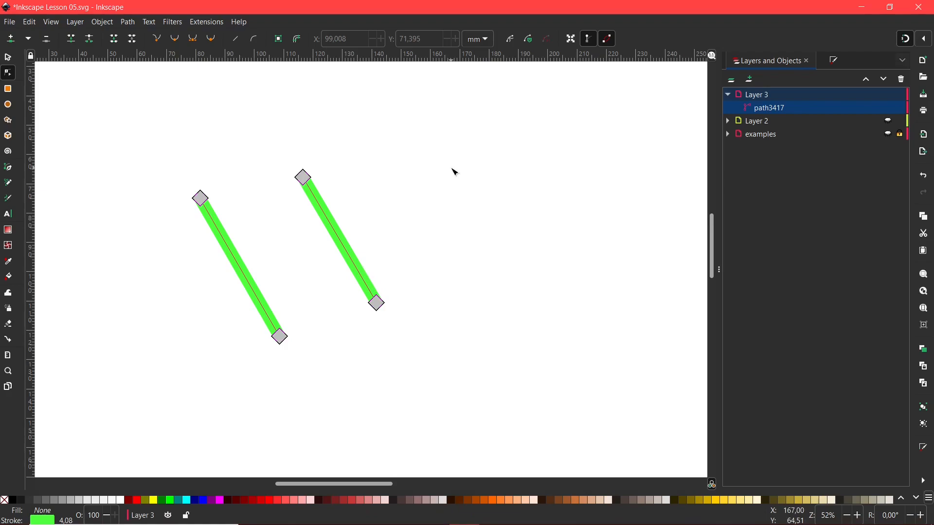
pyautogui.moveTo(393, 224); pyautogui.dragTo(408, 218)
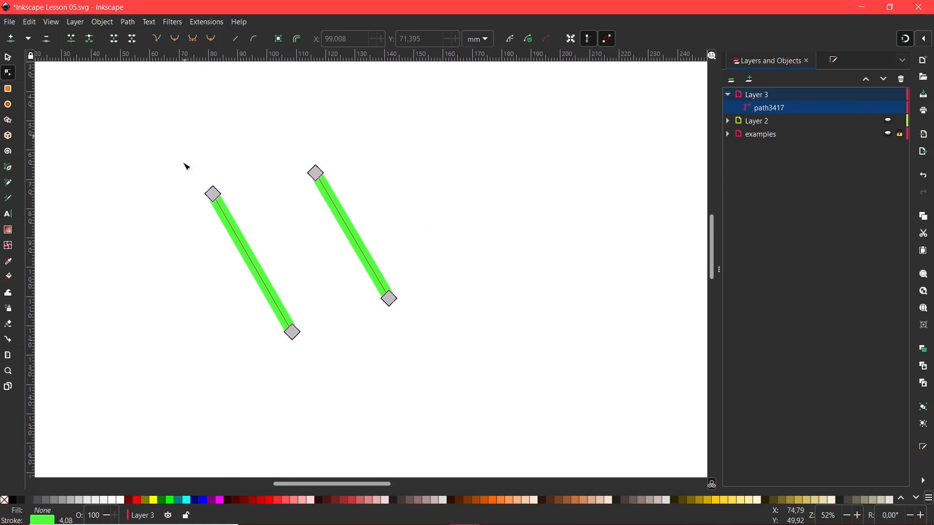